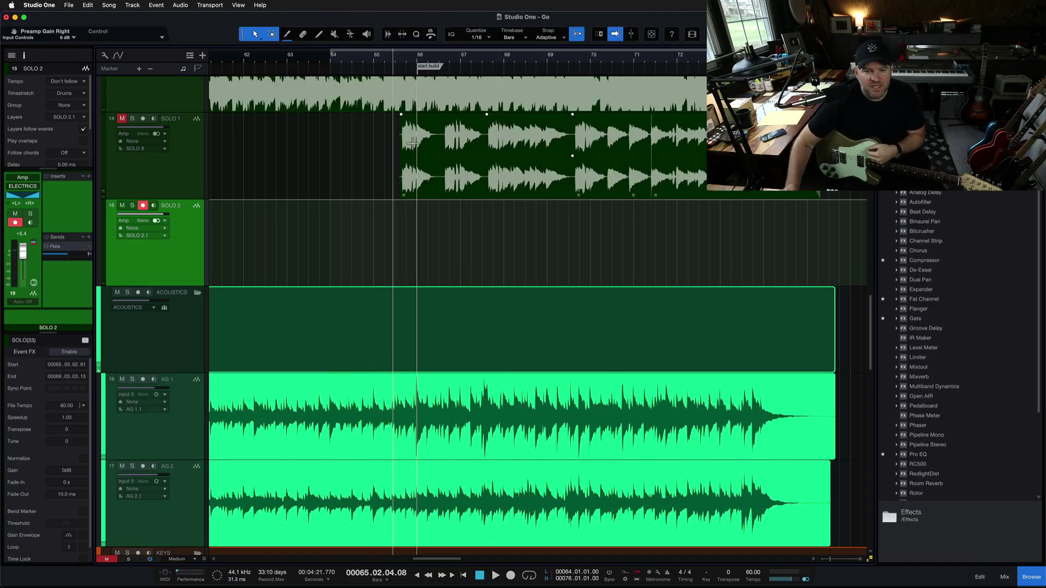
Select the SOLO 2 track, check its layers, and place the playhead at bar 65 beat 3
left_click(420, 172)
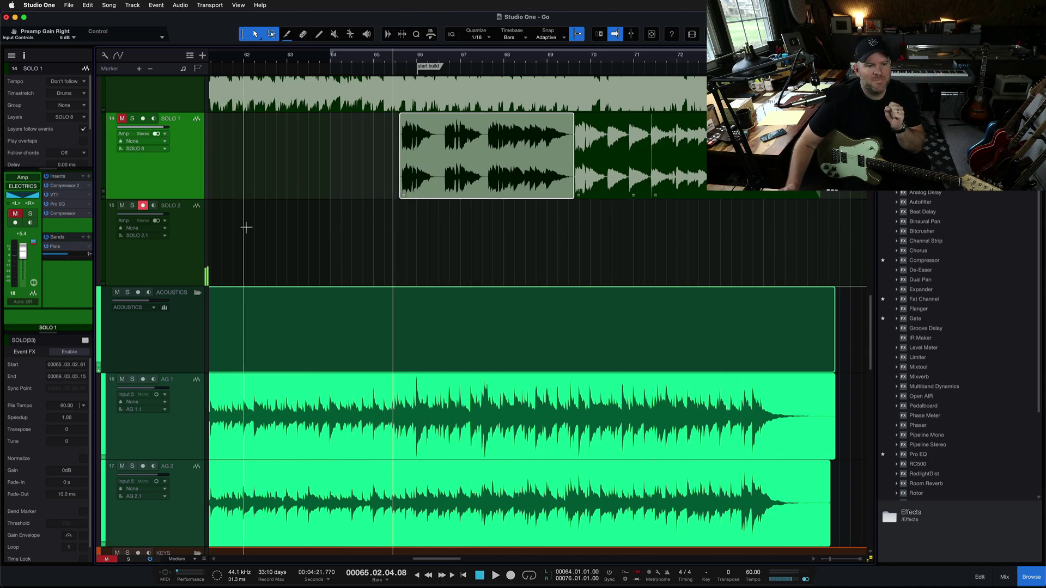
left_click(178, 256)
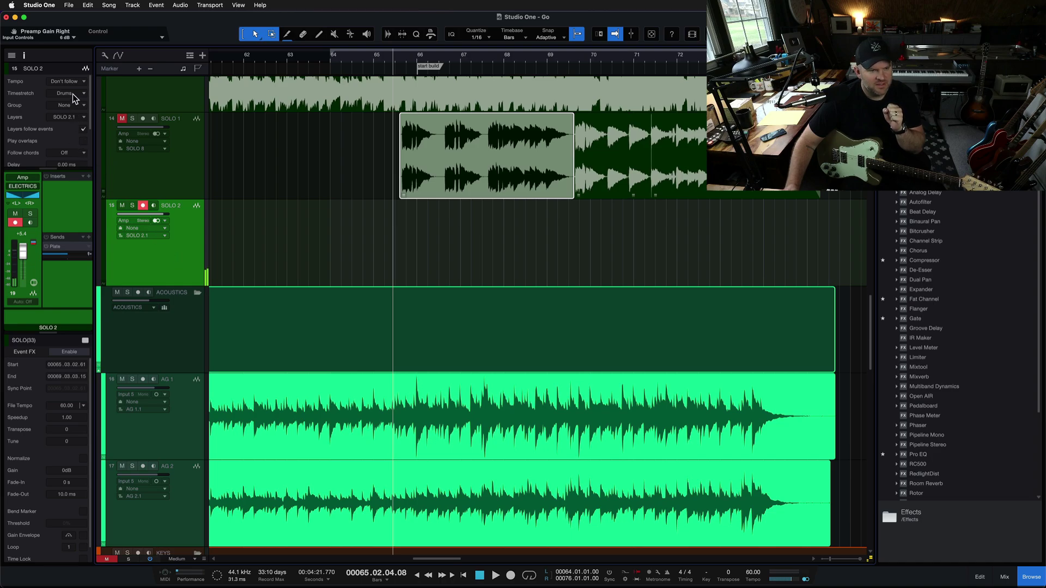
left_click(78, 116)
left_click(186, 234)
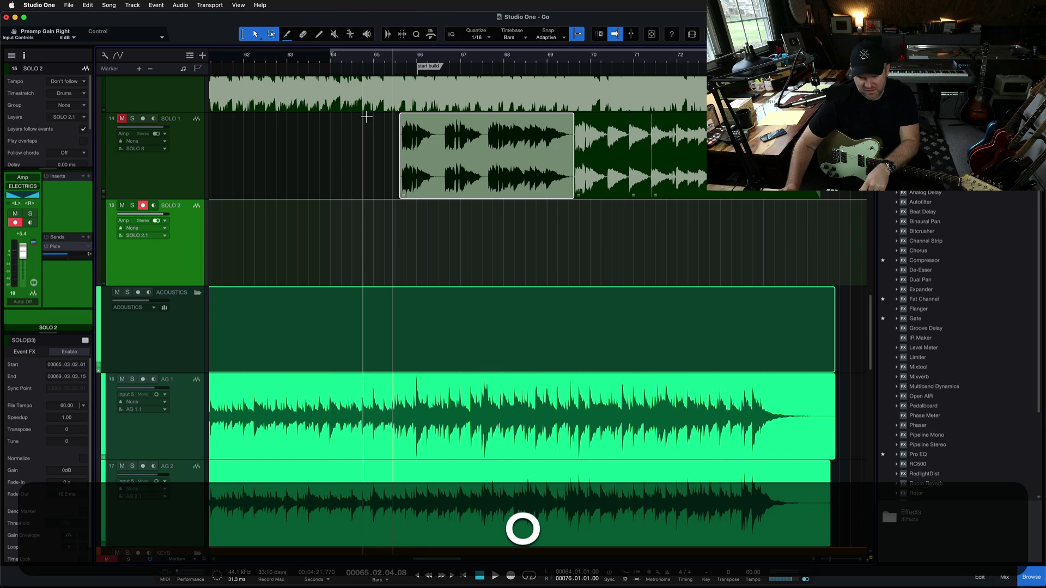
left_click(398, 58)
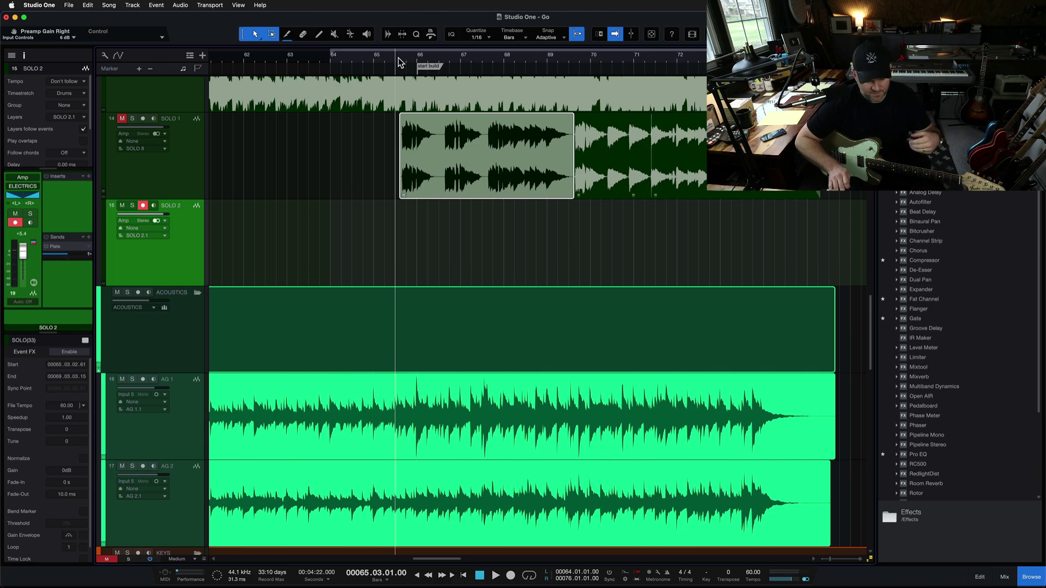
Record a guitar take on SOLO 2 with pre-roll, from bar 65 beat 3 to bar 75 beat 3
key("space")
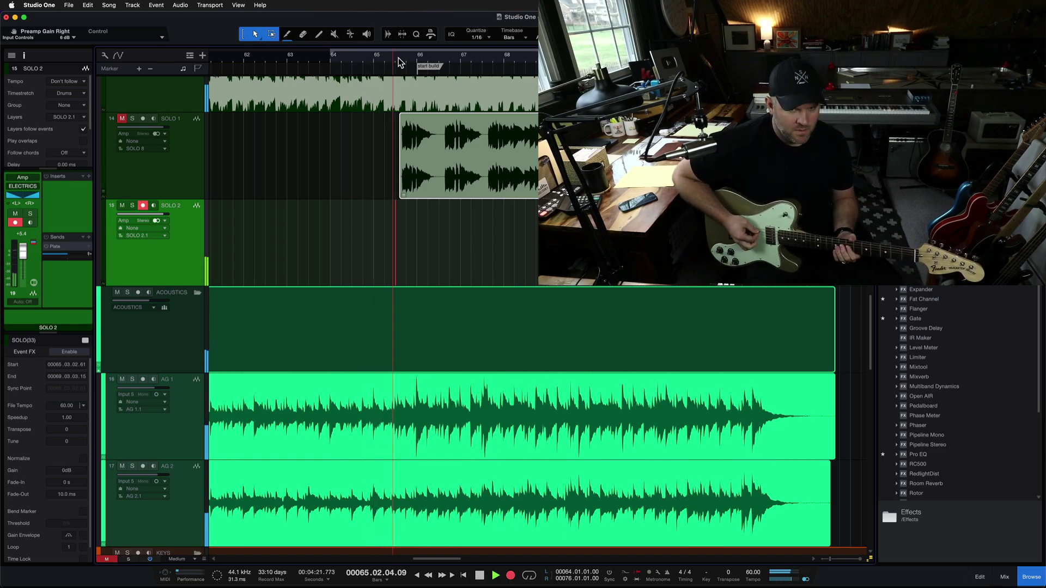
key("KP_Multiply")
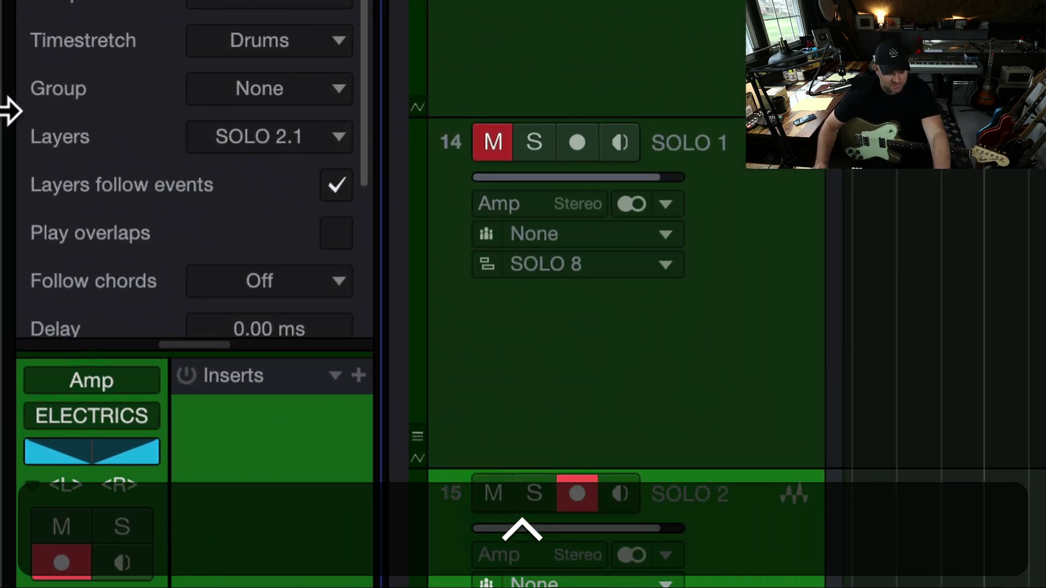
Create layer SOLO 2.2 on SOLO 2 and record a second take with pre-roll
left_click(324, 143)
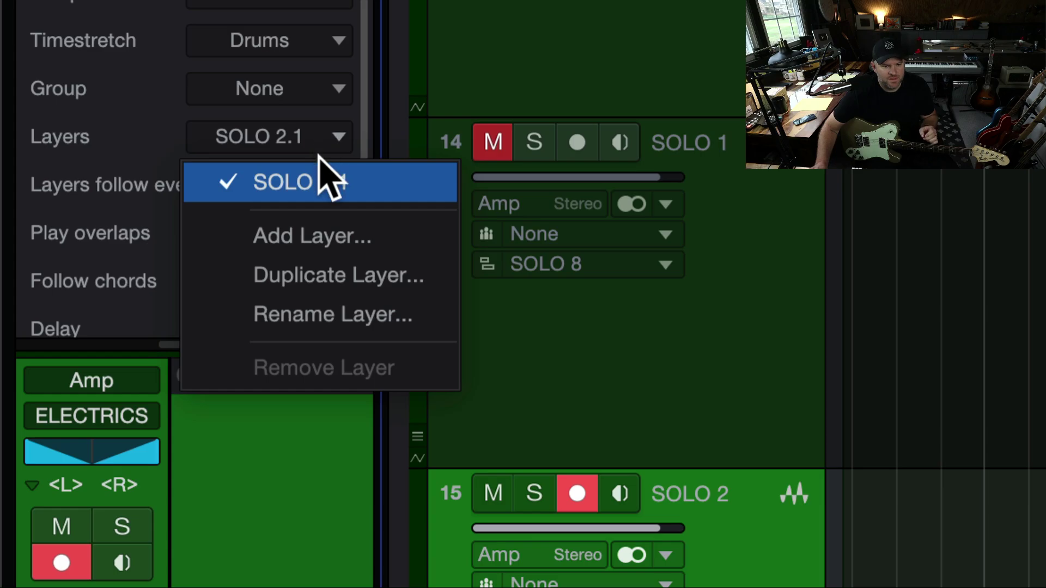
key("Escape")
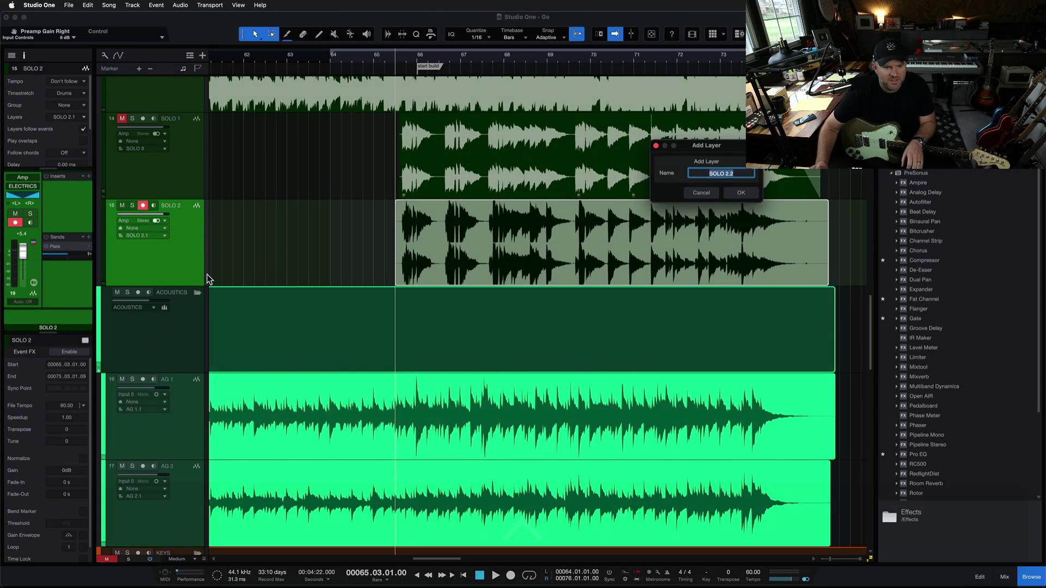
key("Return")
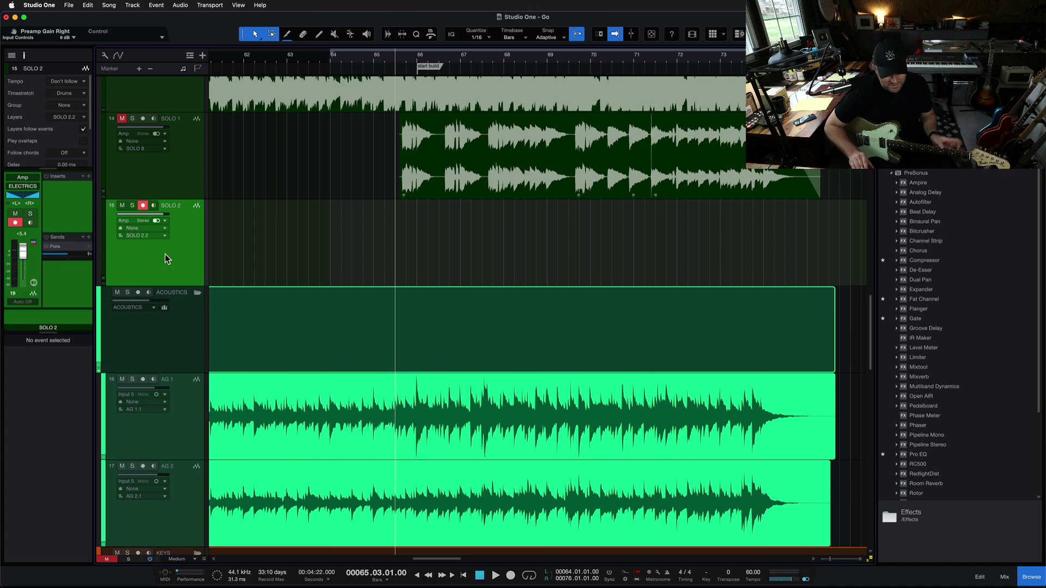
key("space")
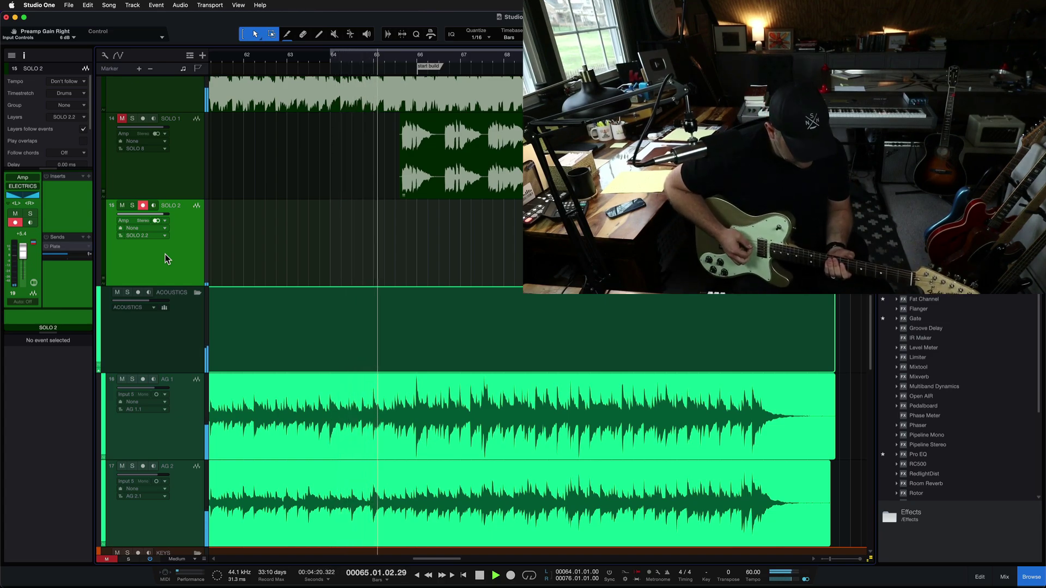
key("KP_Multiply")
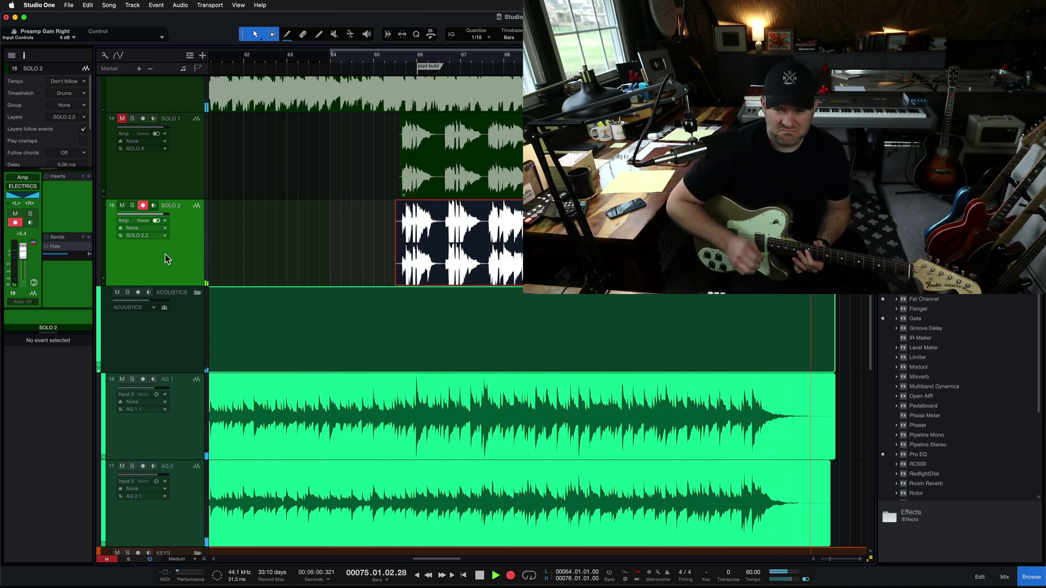
Keep the second take, add layer SOLO 2.3, and record a third take from bar 65 to 75
key("space")
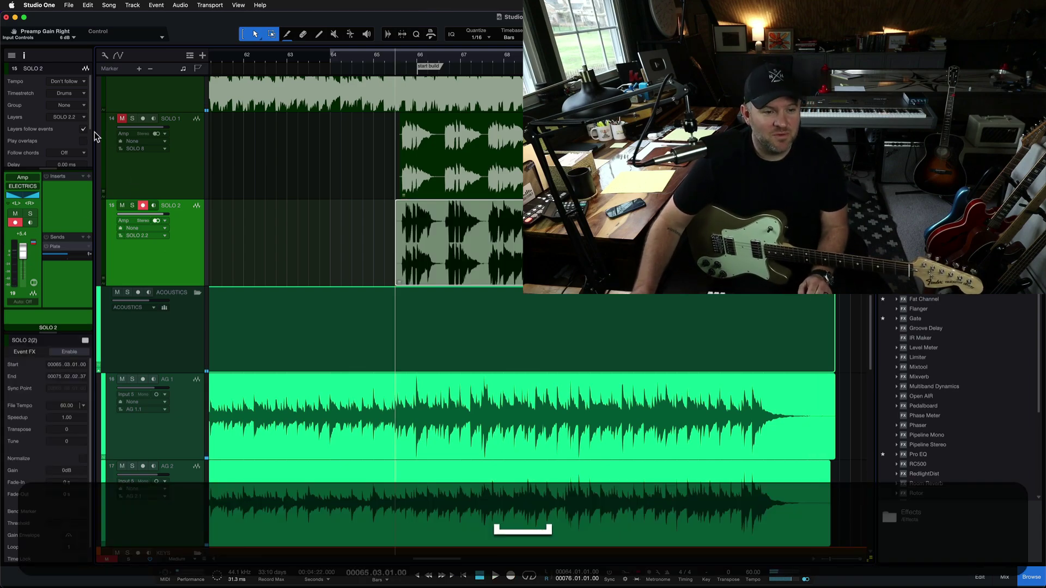
left_click(71, 106)
left_click(24, 111)
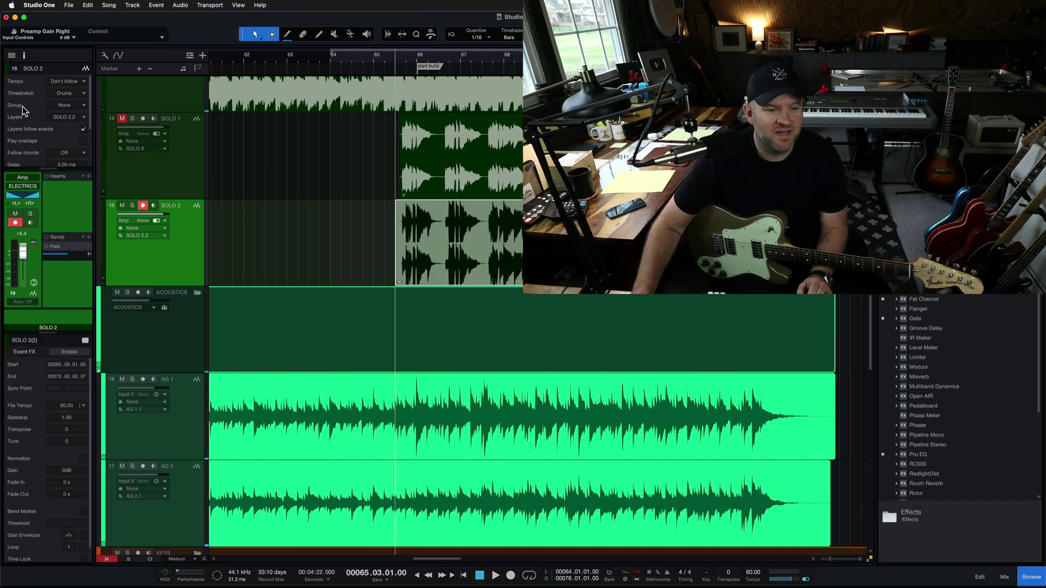
left_click(70, 119)
left_click(79, 152)
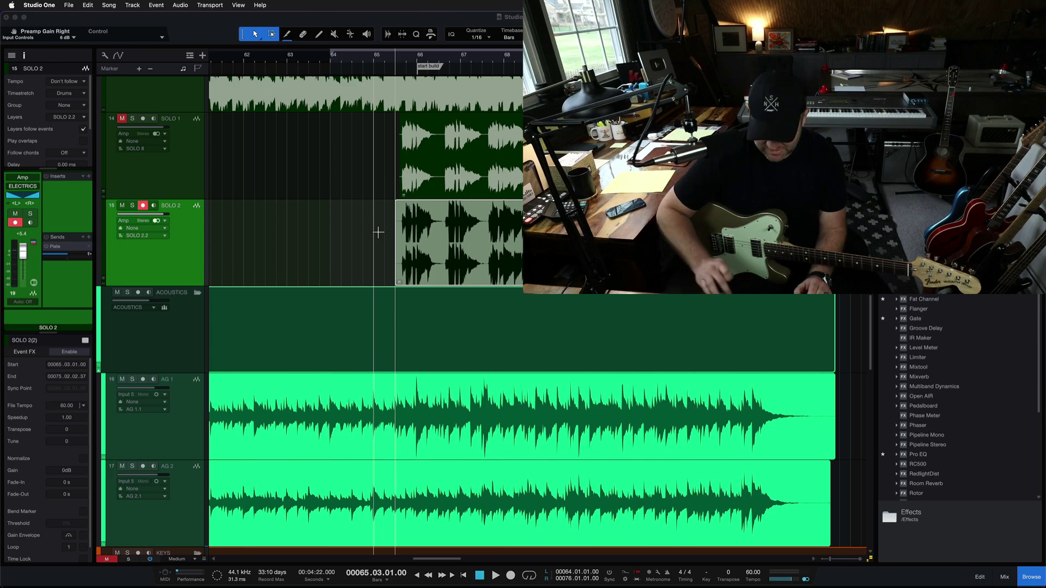
key("Return")
key("space")
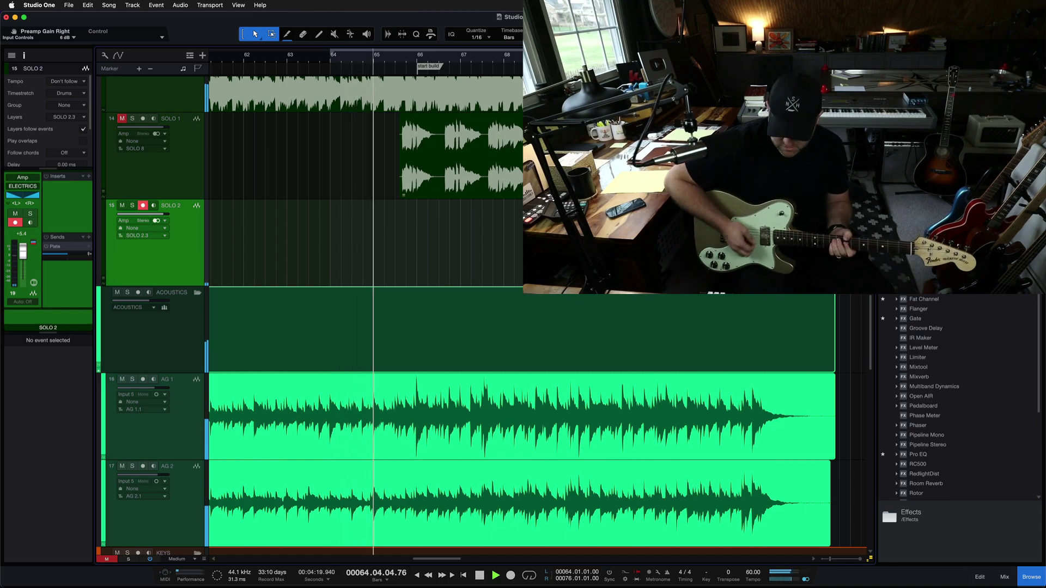
key("KP_Multiply")
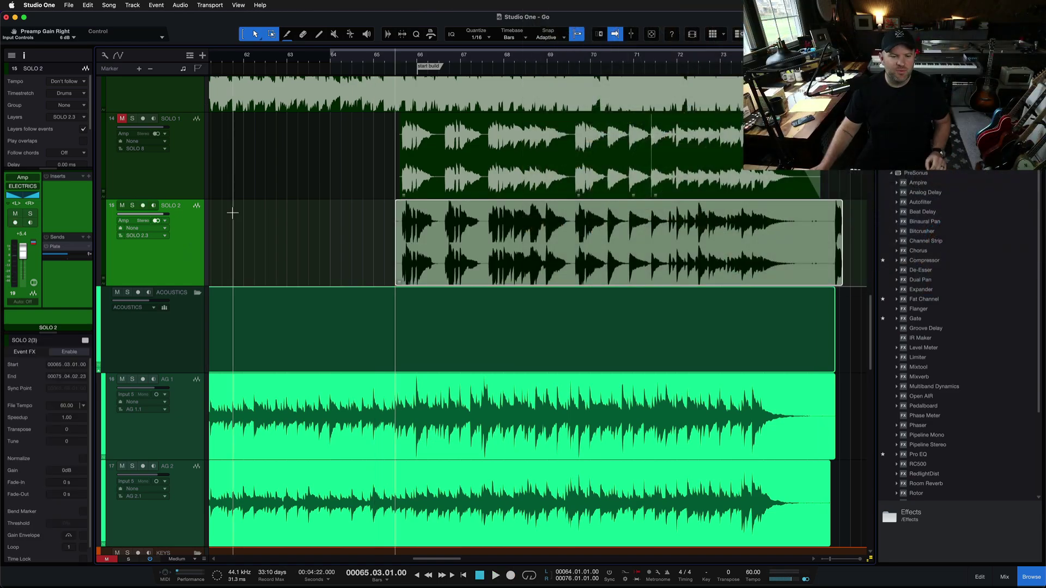
Solo SOLO 2 and hide every other track in the Track List
key("super+s")
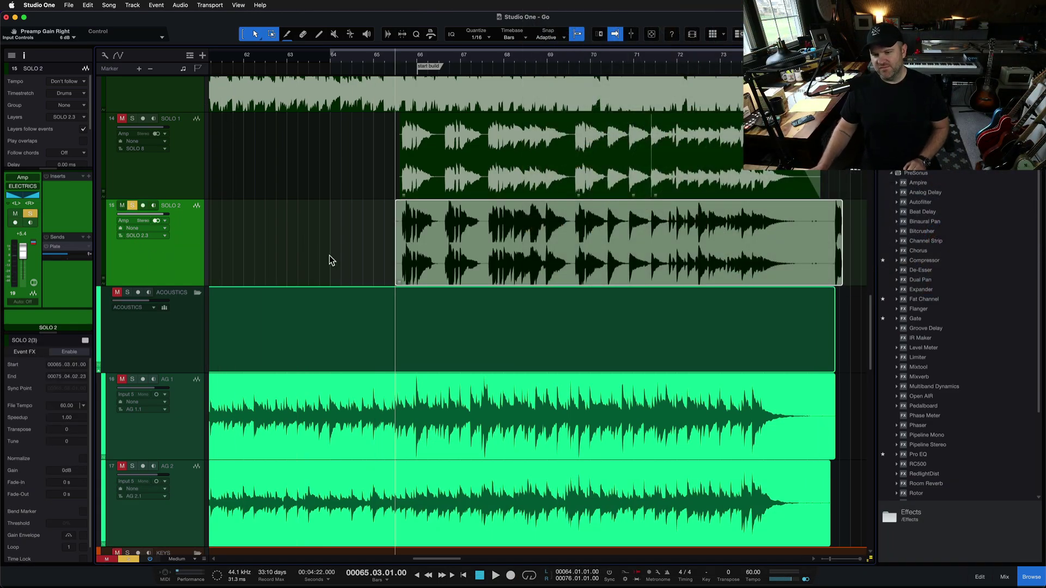
scroll(365, 270, "up", 5, "super")
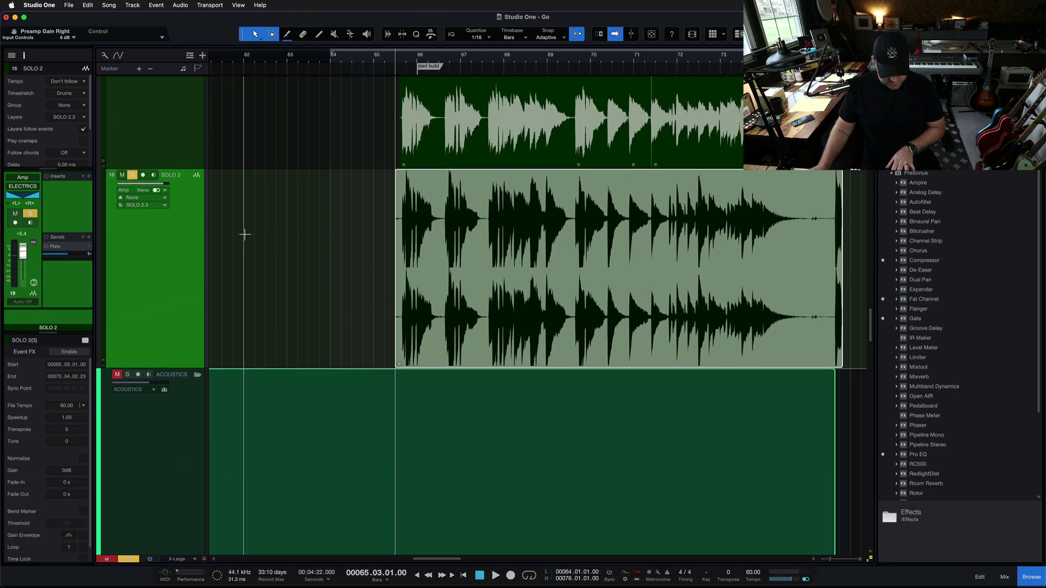
key("shift+F4")
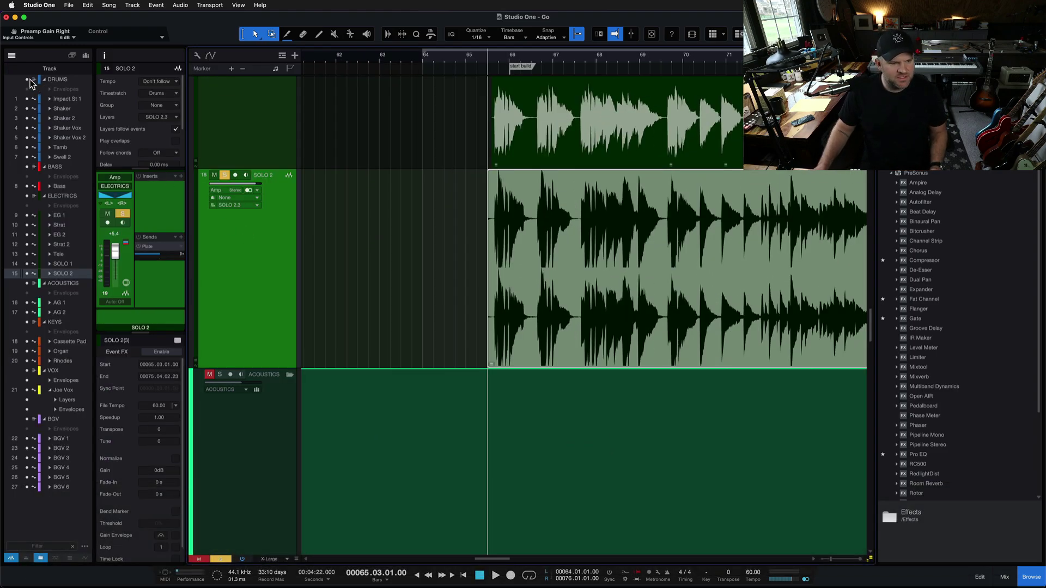
left_click(27, 80)
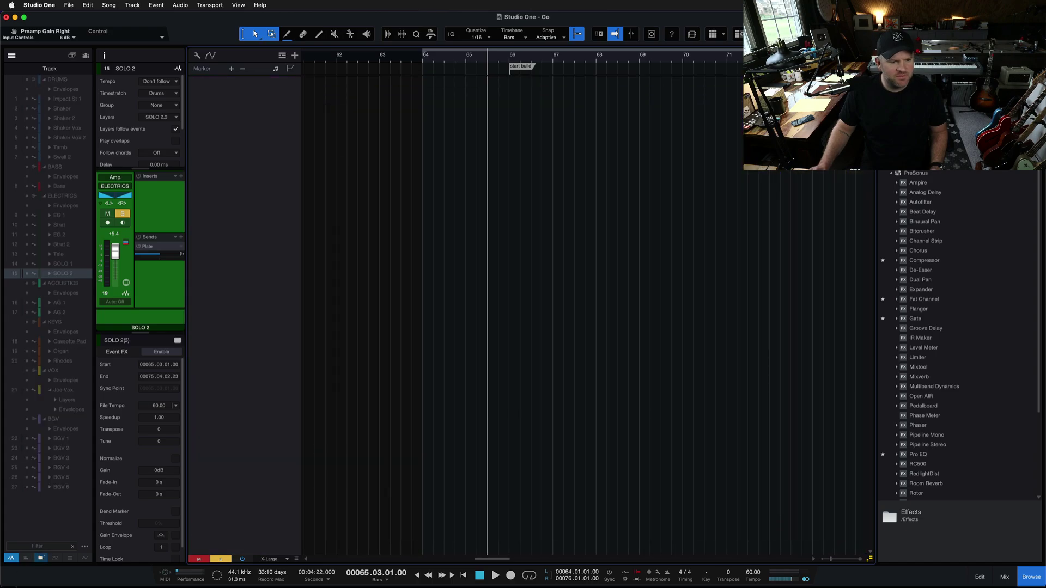
left_click(27, 274)
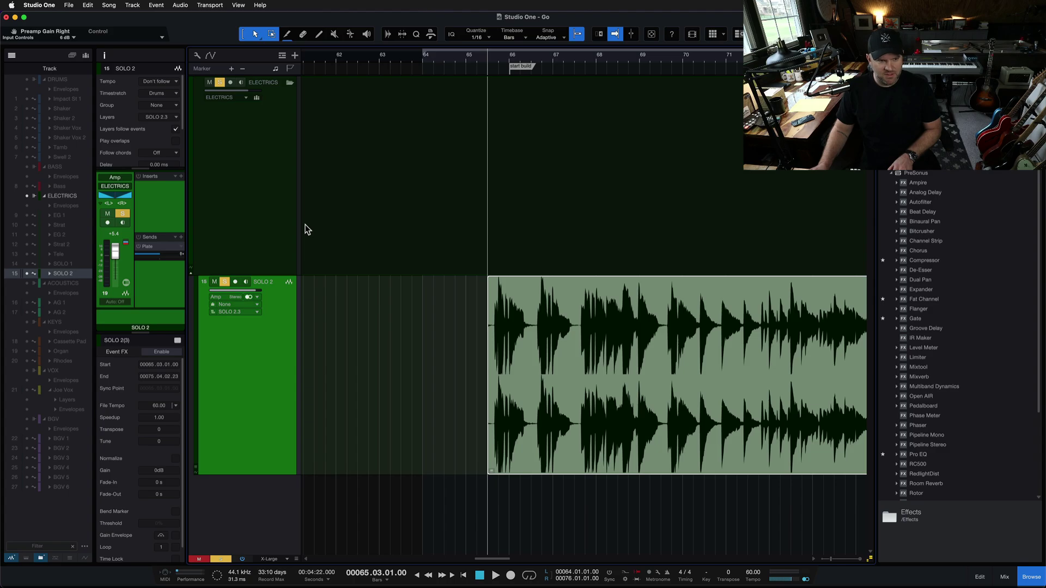
key("F4")
key("shift+F4")
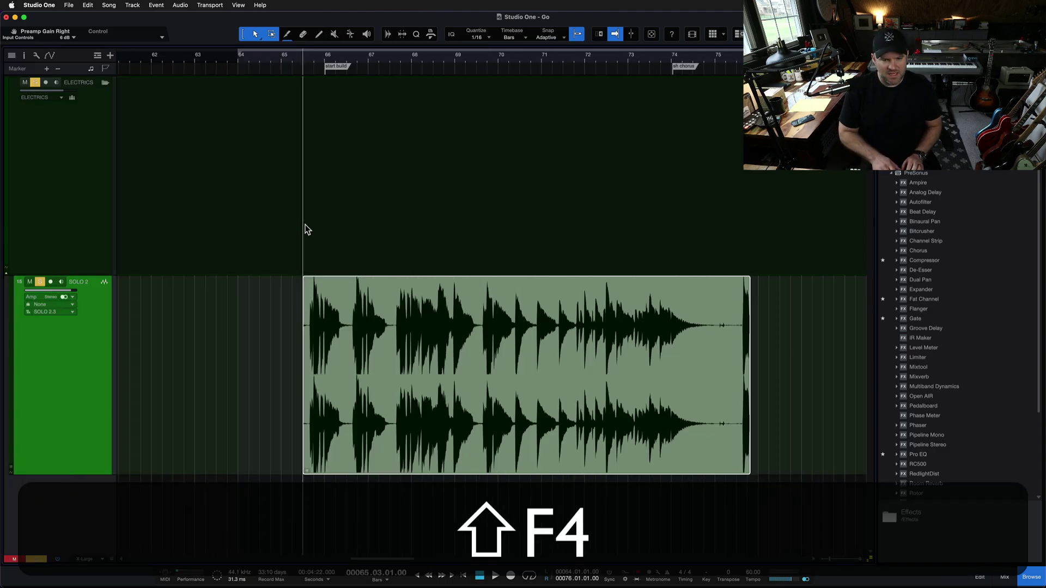
scroll(205, 420, "down", 3)
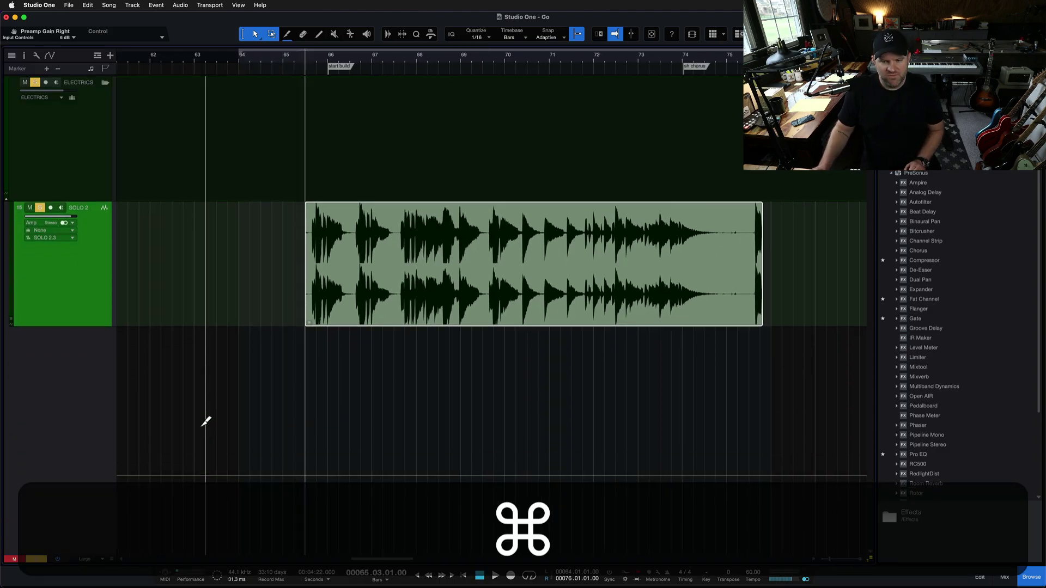
key("F4")
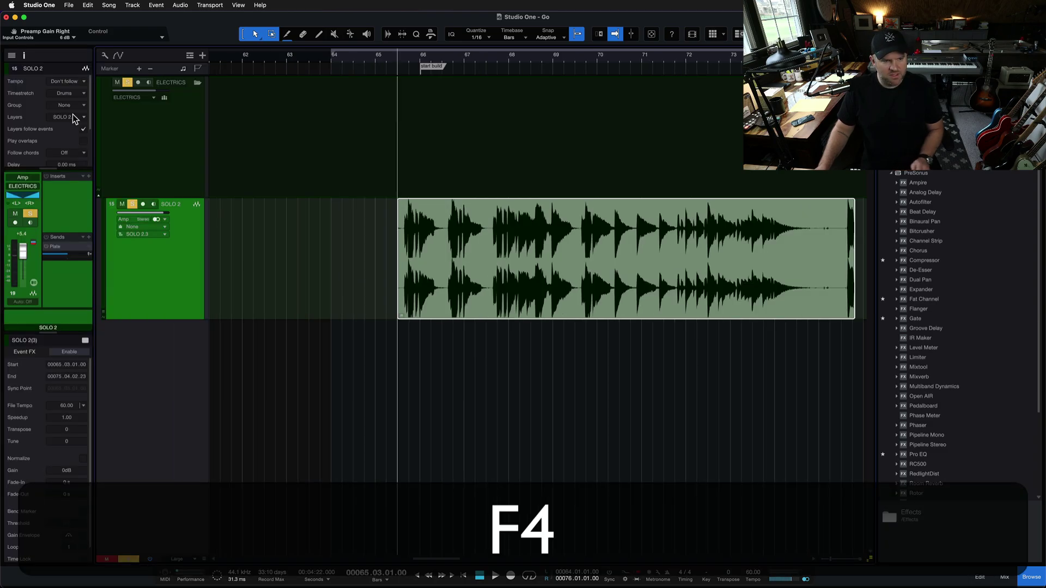
Switch SOLO 2's active layer to SOLO 2.2, then back to SOLO 2.1
left_click(75, 117)
left_click(73, 138)
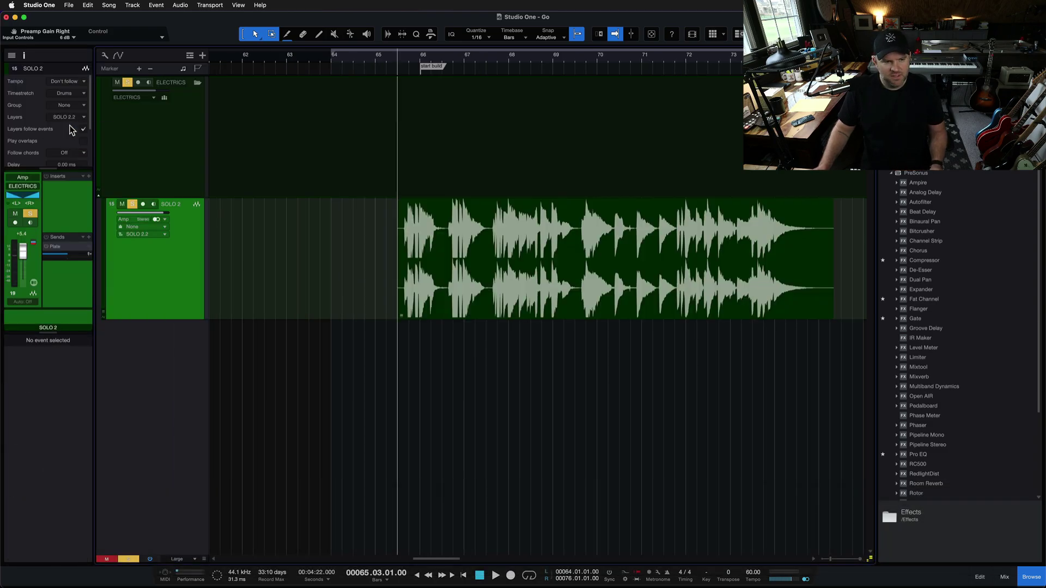
left_click(71, 117)
left_click(73, 128)
left_click(73, 117)
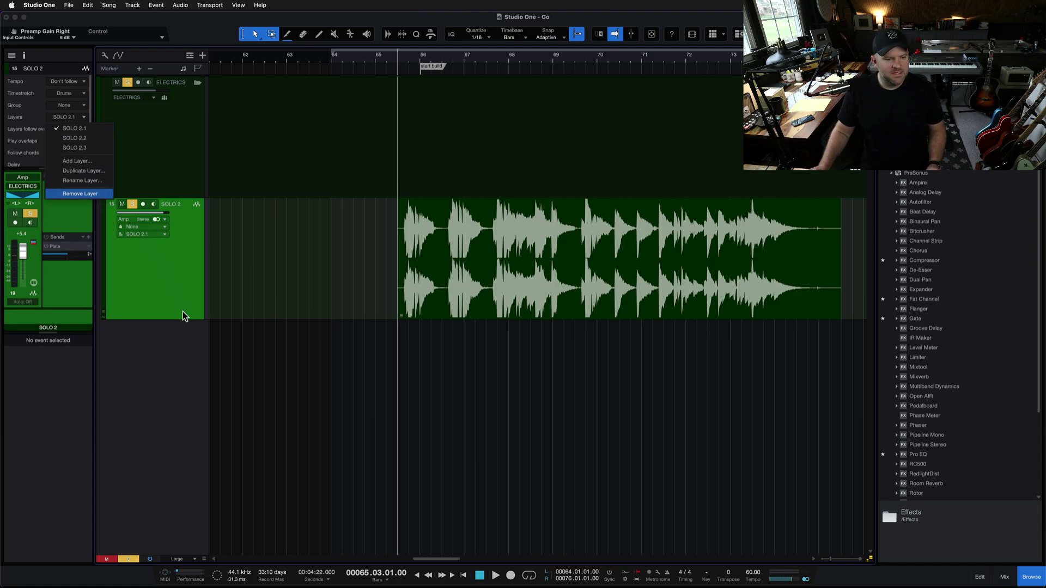
Keep SOLO 2.1 active and expand SOLO 2's layers into separate lanes
left_click(161, 315)
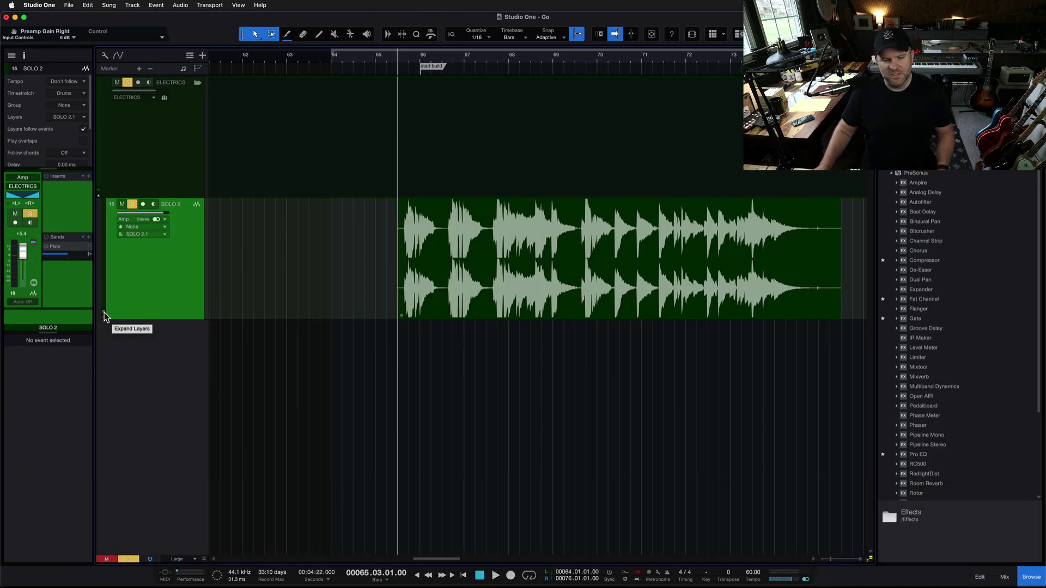
left_click(104, 312)
scroll(390, 358, "down", 1)
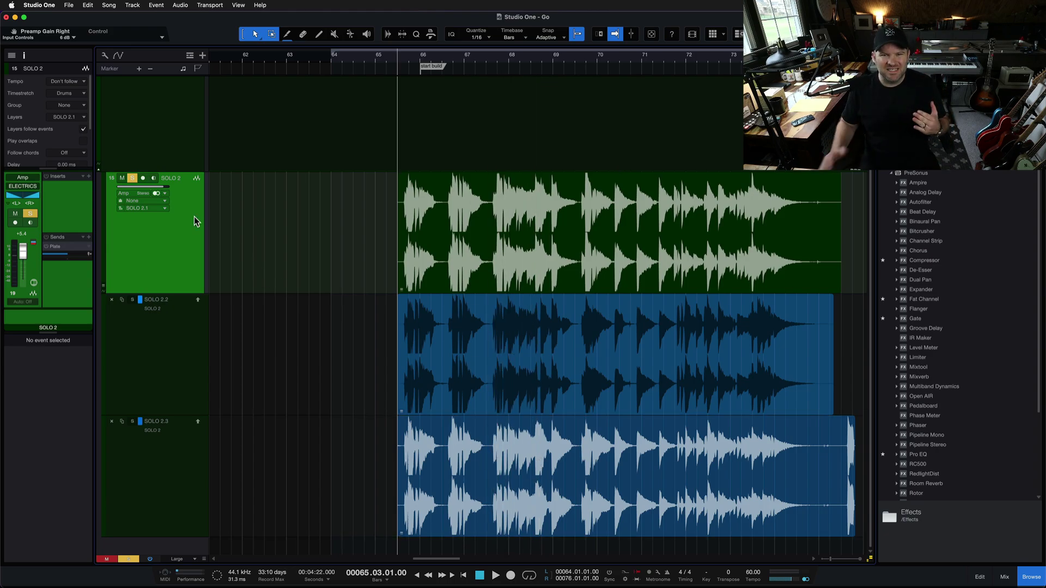
Add a new layer named COMP to the SOLO 2 track
left_click(79, 118)
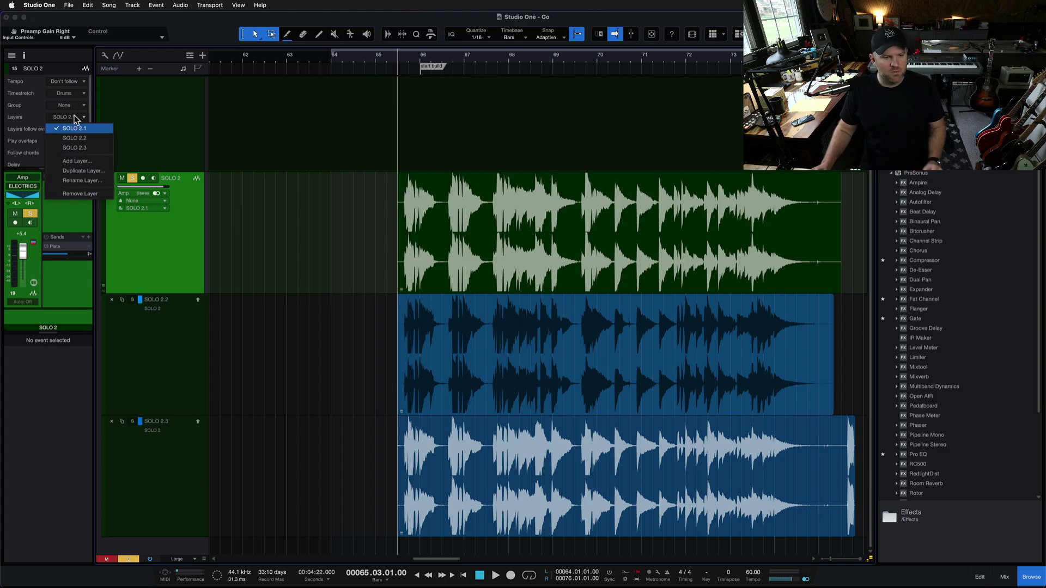
left_click(77, 162)
type("COMP")
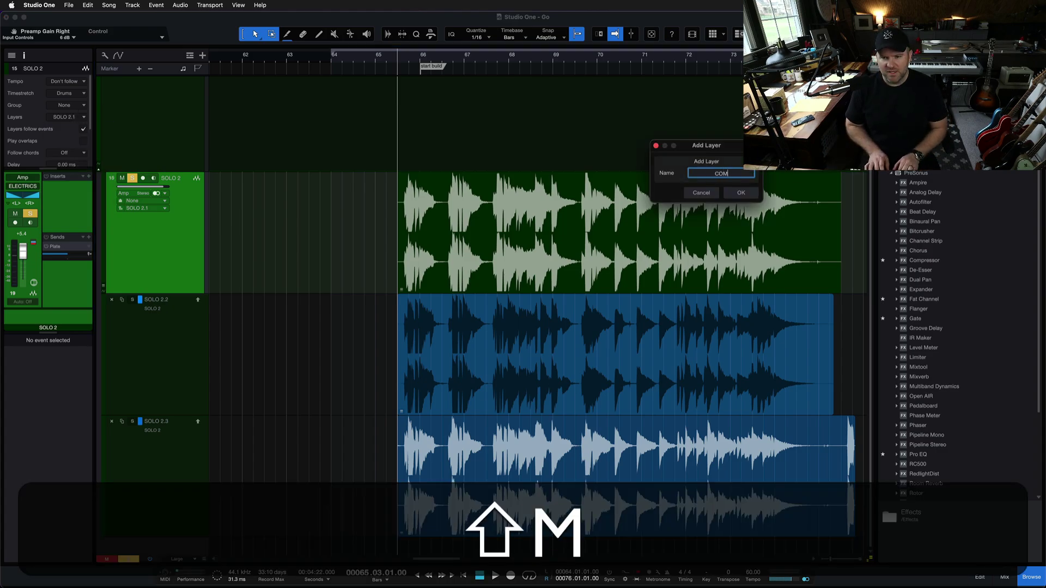
key("shift+Return")
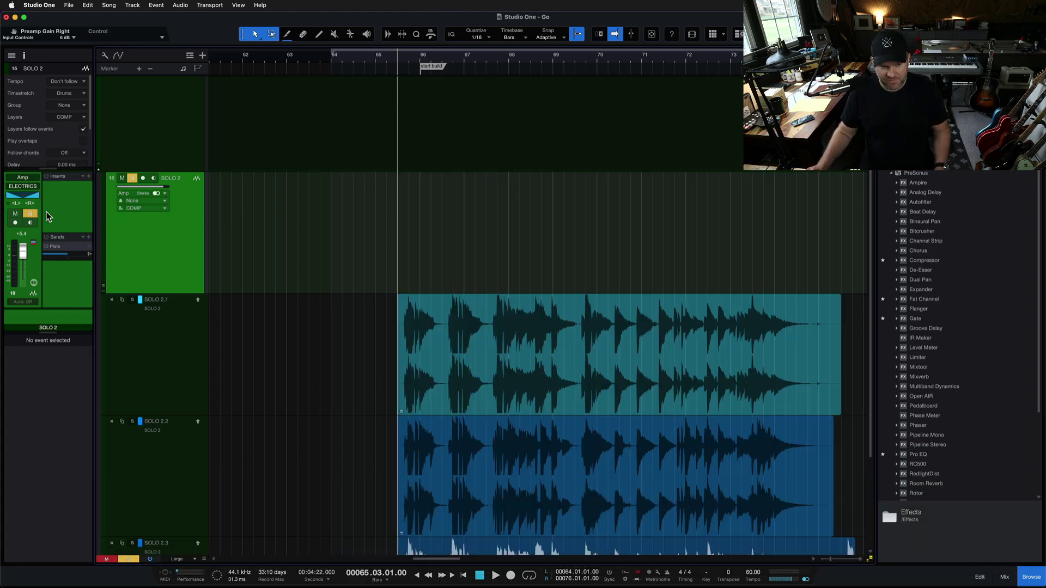
scroll(479, 305, "down", 3)
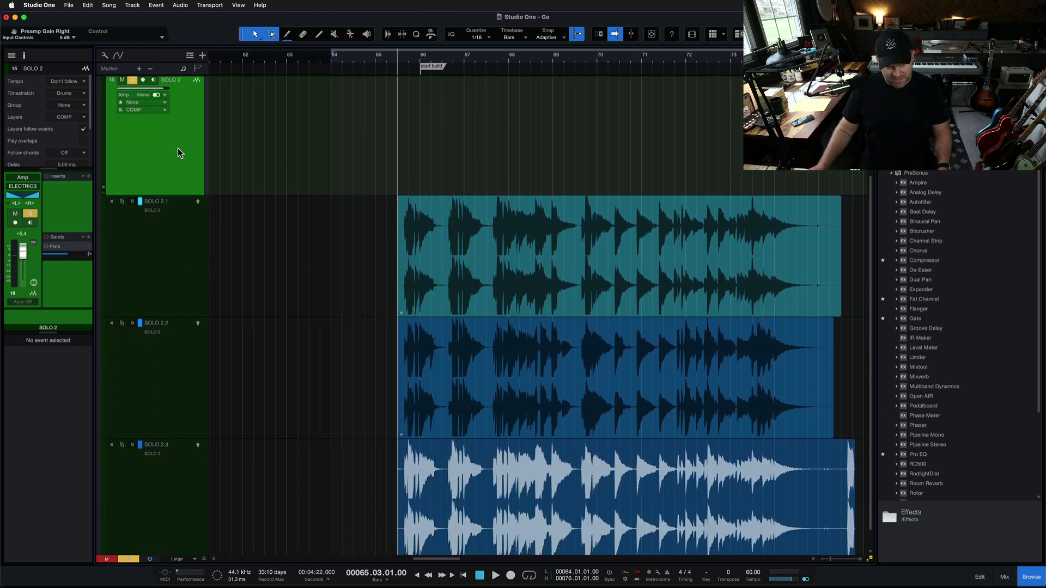
Audition the takes from just before bar 66
left_click(406, 59)
key("e")
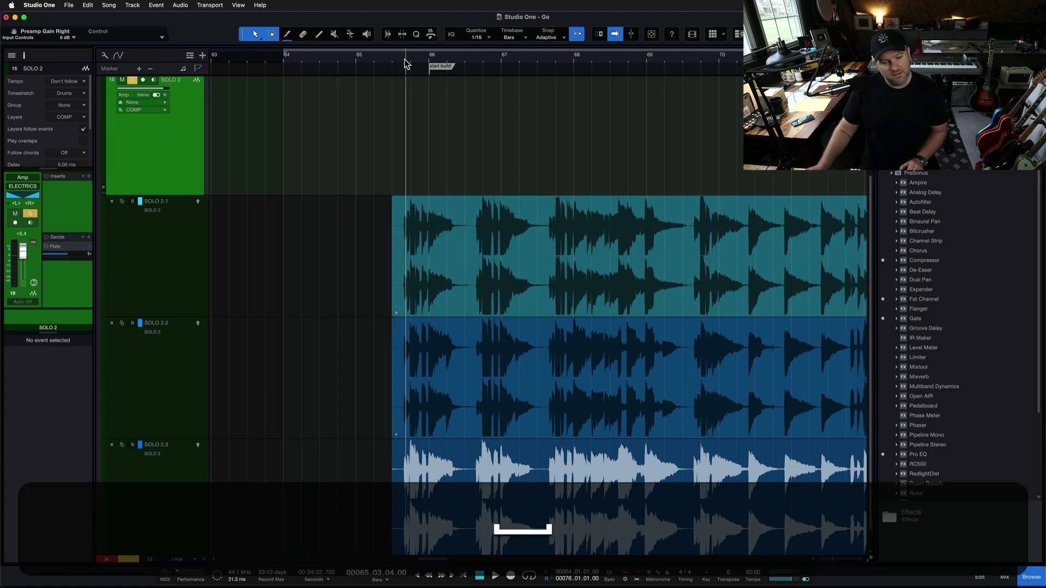
key("space")
left_click(402, 60)
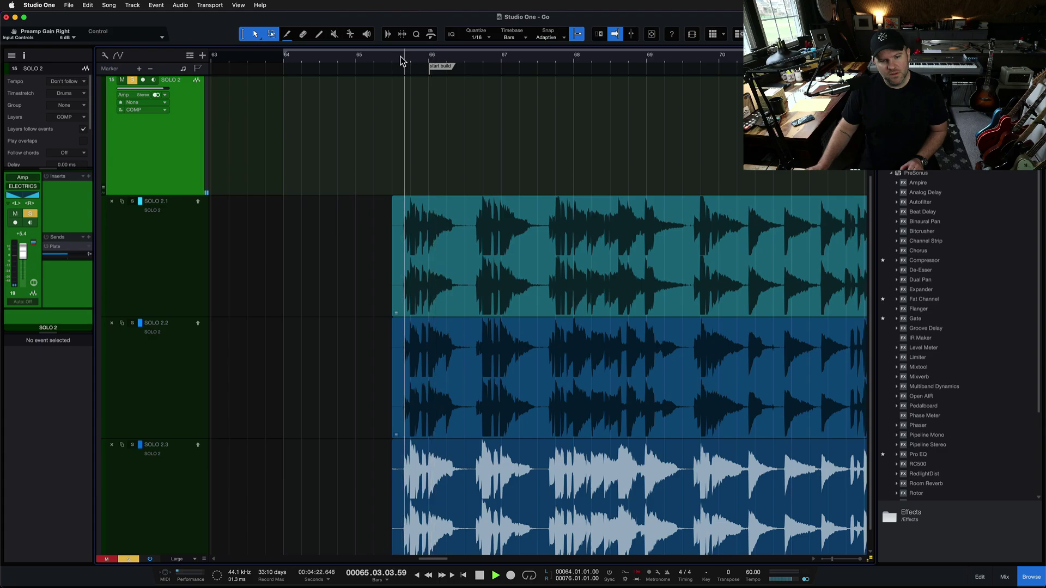
key("space")
scroll(348, 169, "up", 4)
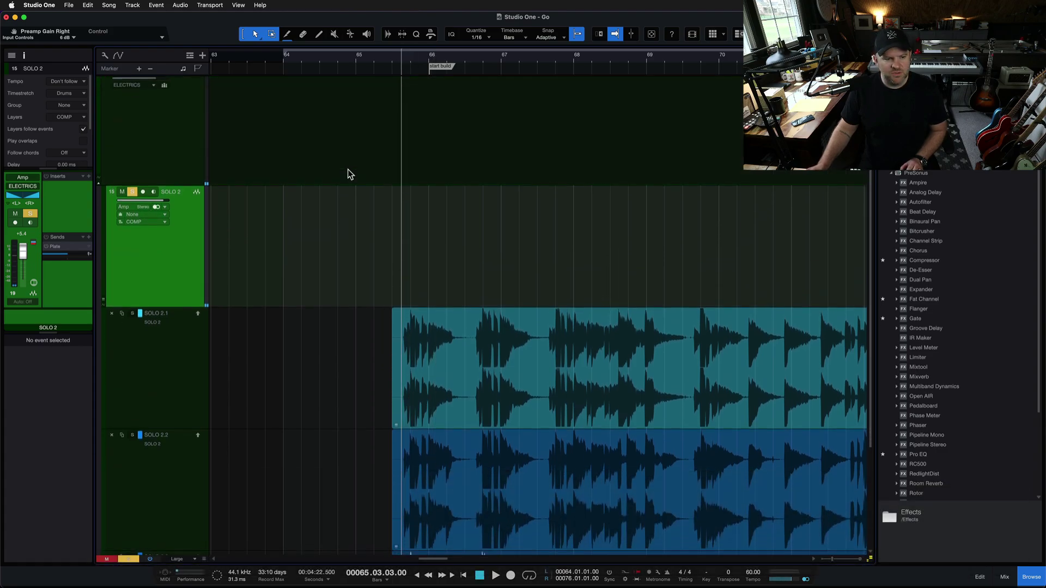
scroll(348, 170, "down", 1)
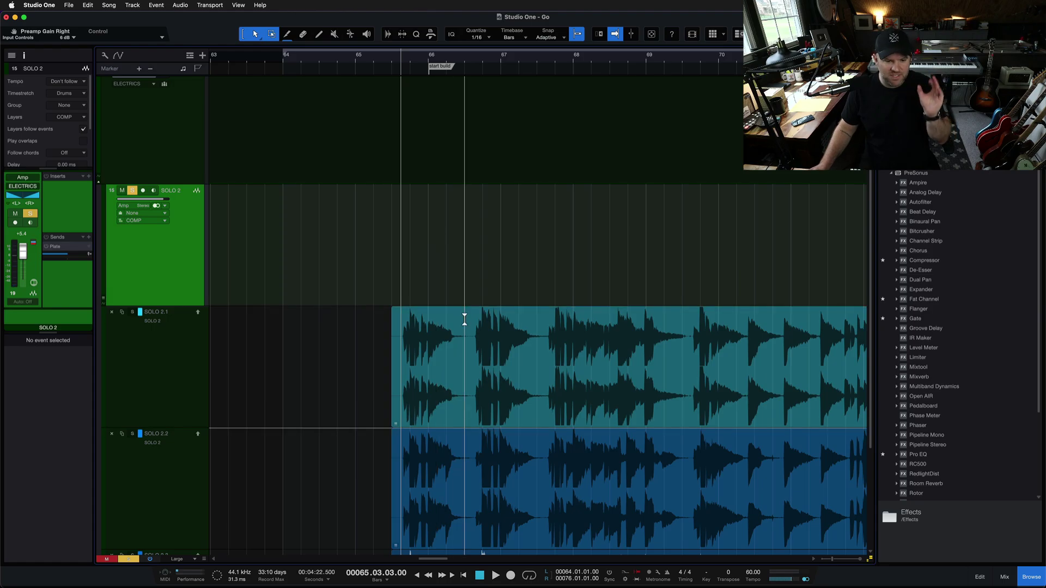
scroll(454, 235, "down", 3)
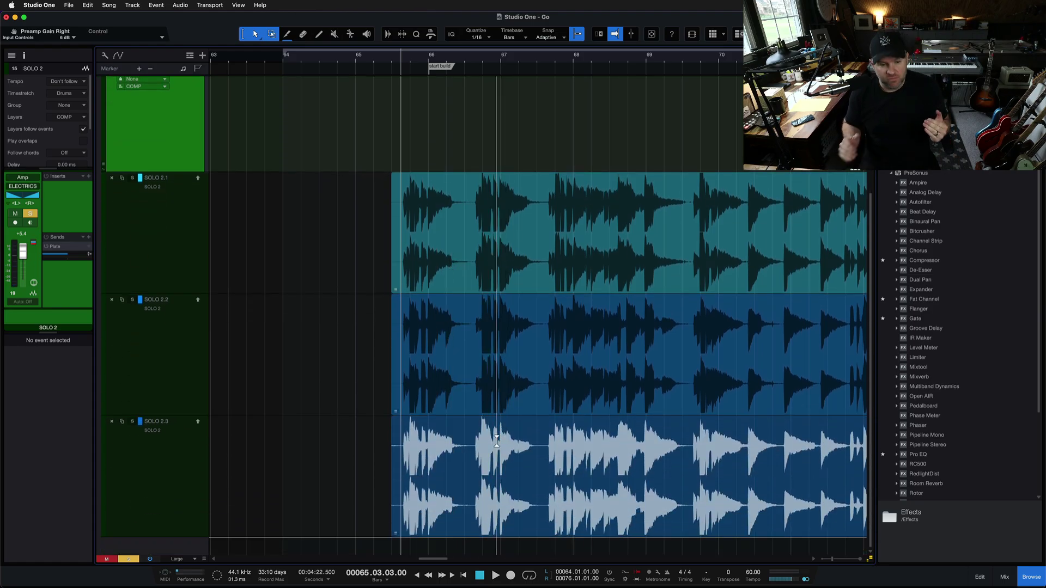
scroll(470, 409, "up", 2)
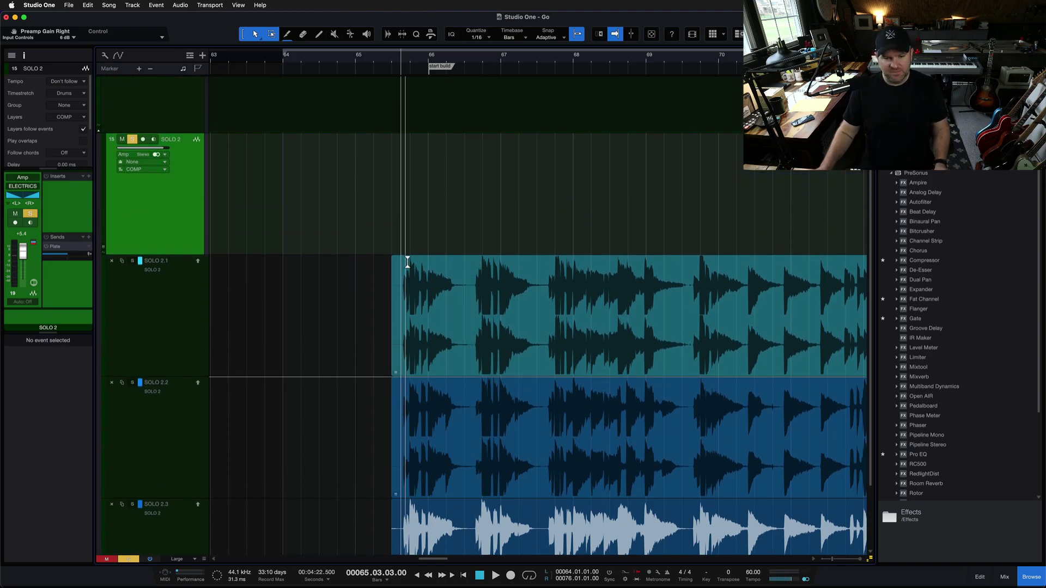
Comp SOLO 2.1's first phrase into the main lane, play it, then undo it
left_click_drag(396, 272, 468, 294)
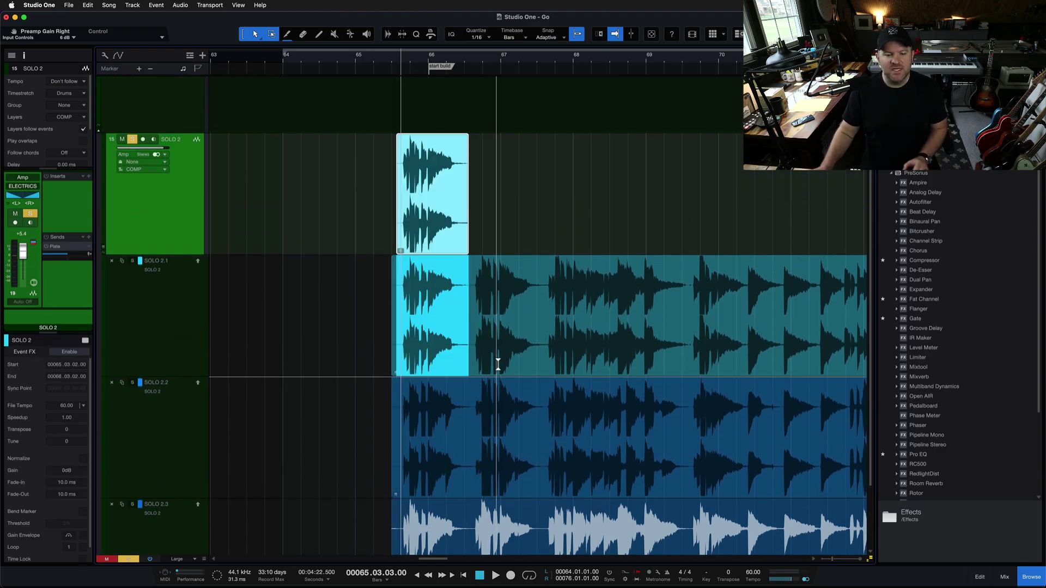
key("space")
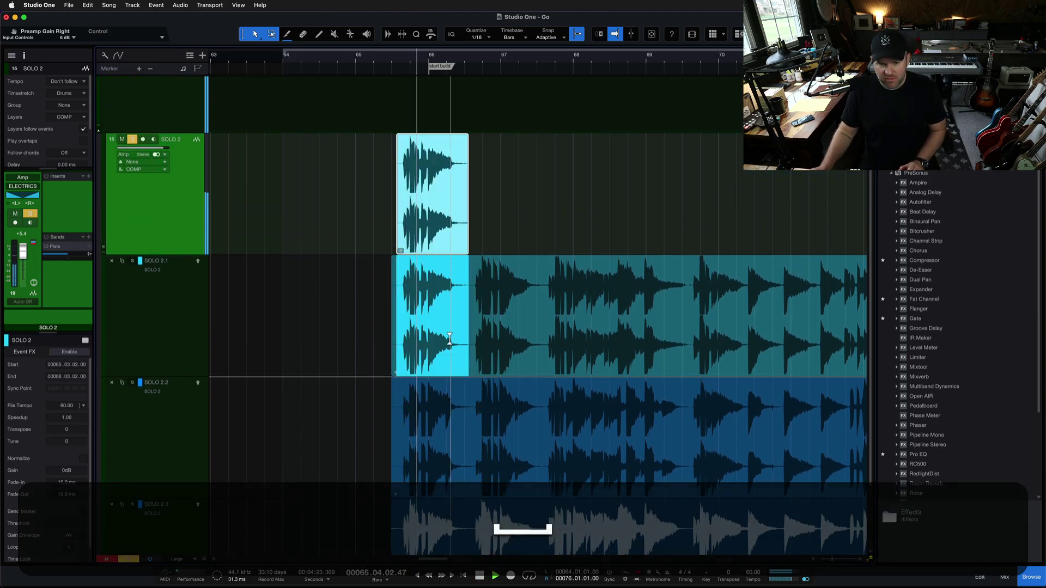
key("space")
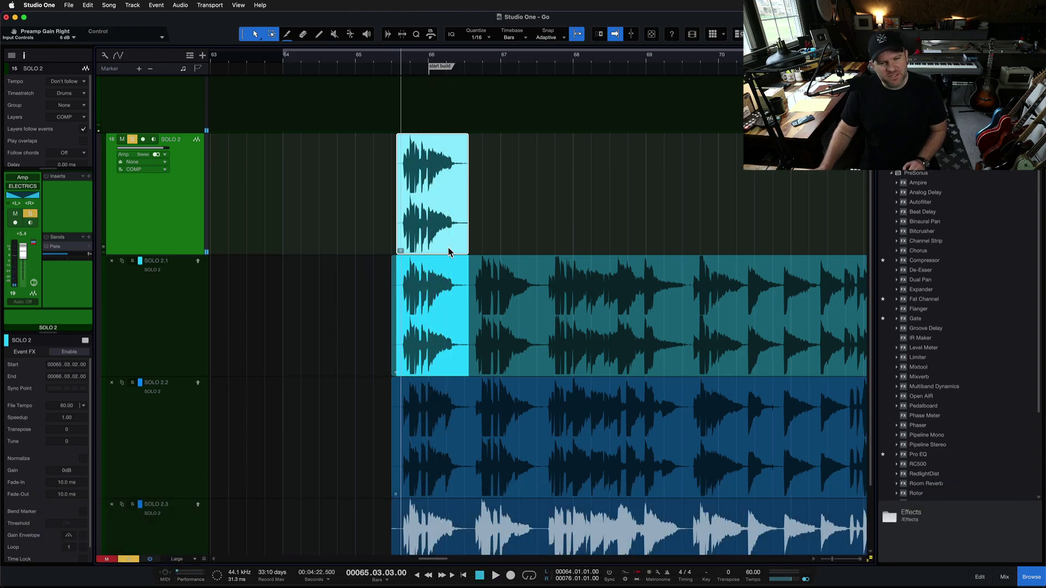
key("super+z")
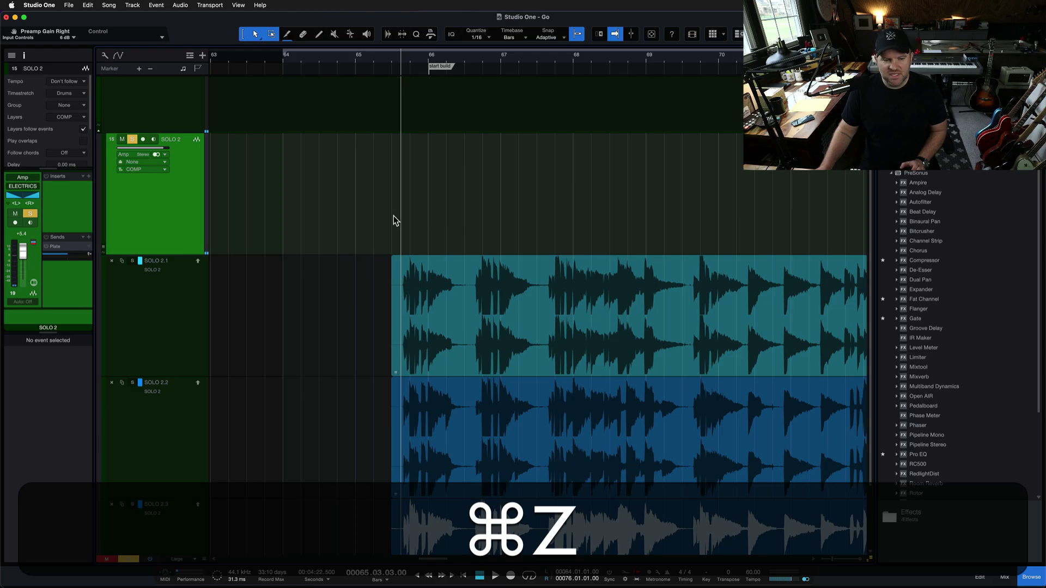
key("ctrl")
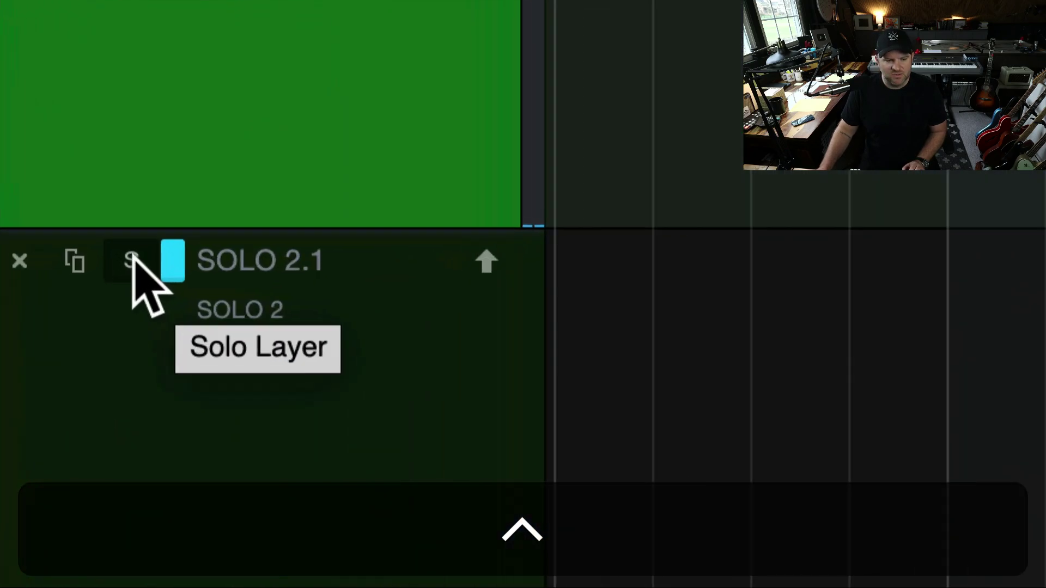
left_click(138, 261)
left_click(137, 261)
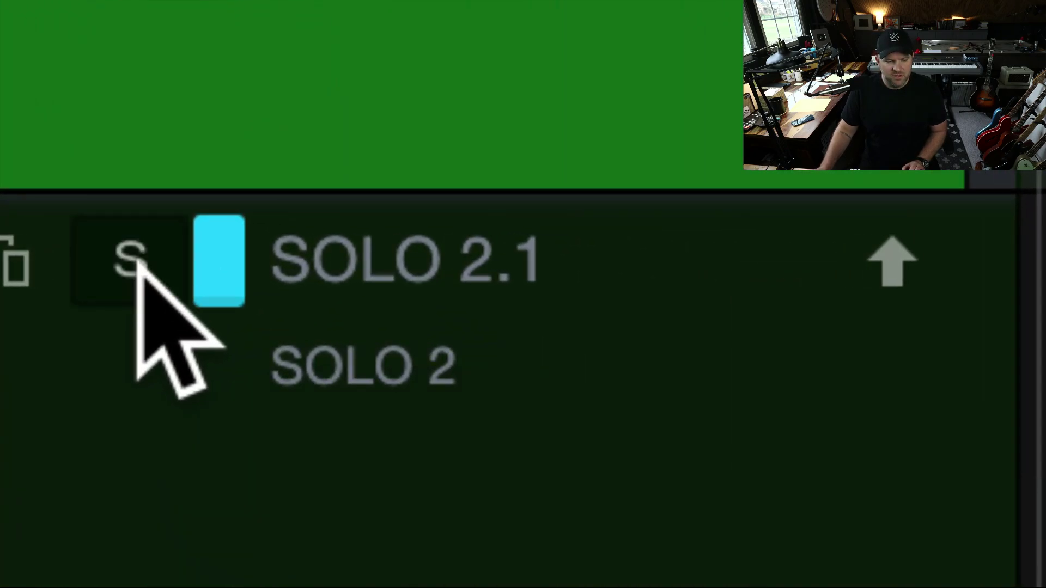
key("ctrl")
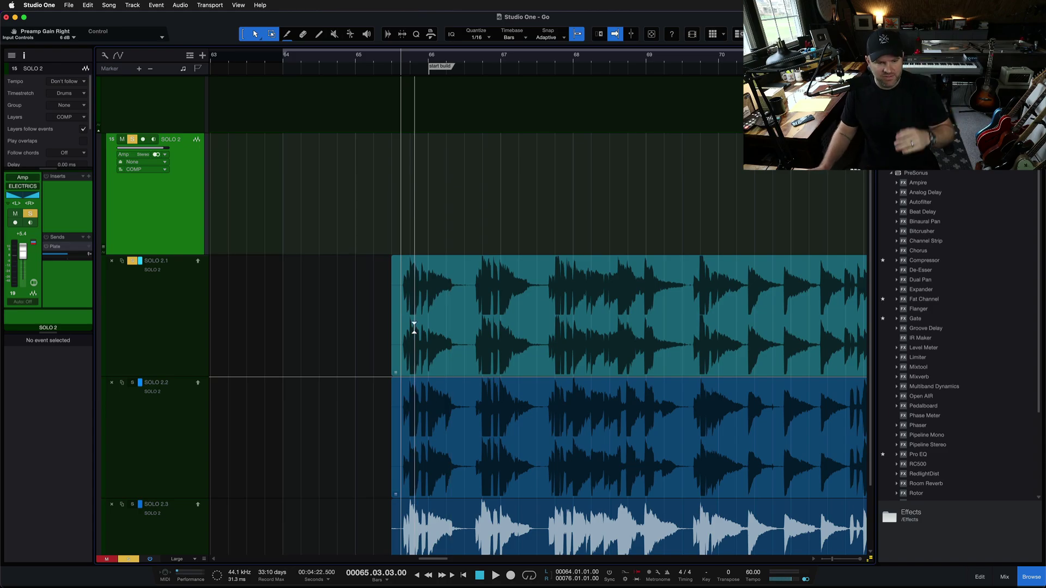
scroll(413, 330, "up", 3)
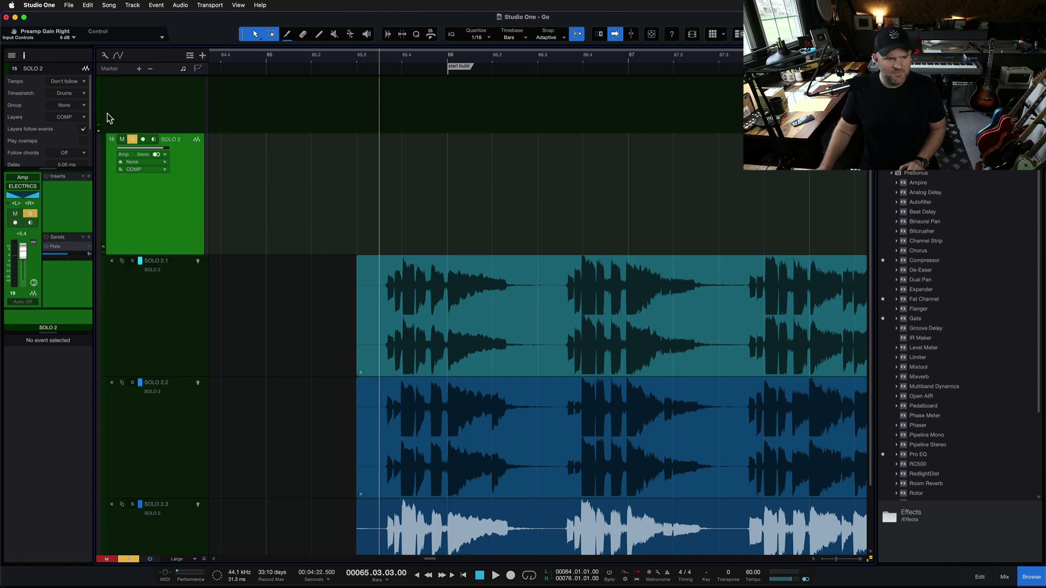
left_click(103, 56)
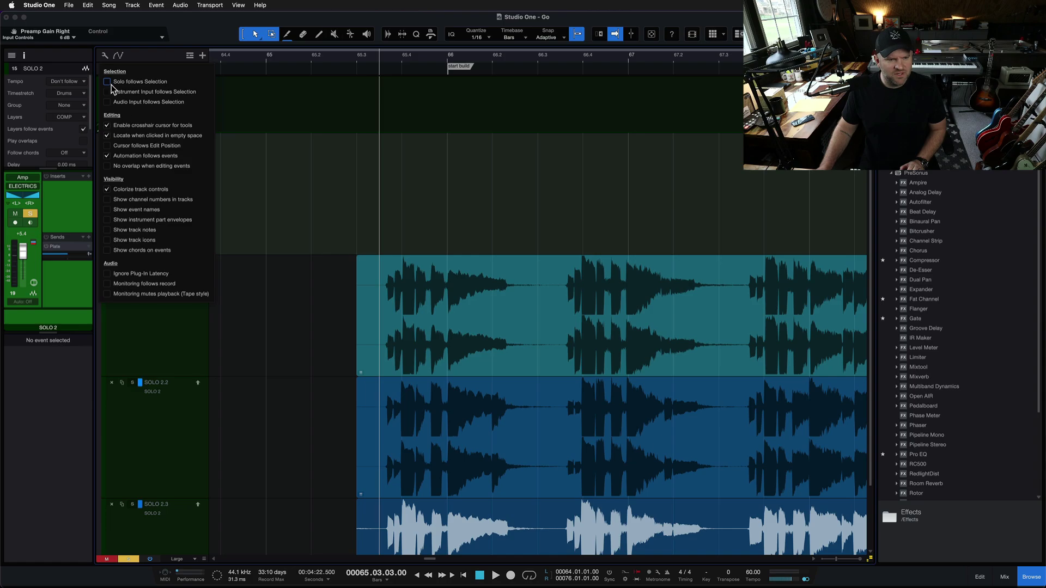
Solo the SOLO 2 track and then solo its SOLO 2.1 layer
left_click(162, 333)
left_click(168, 321)
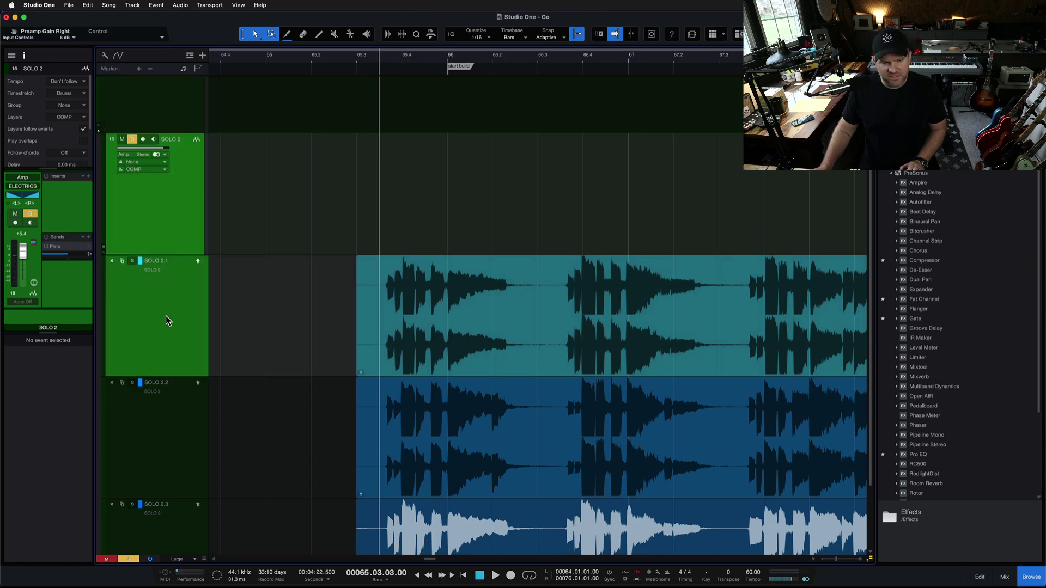
left_click(167, 412)
left_click(167, 320)
left_click(176, 227)
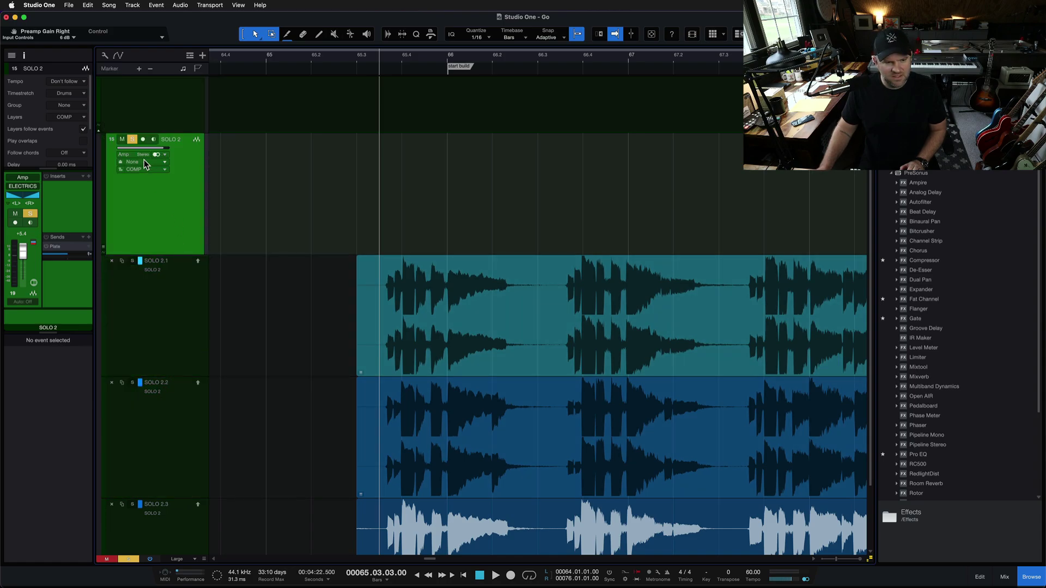
key("s")
left_click(162, 337)
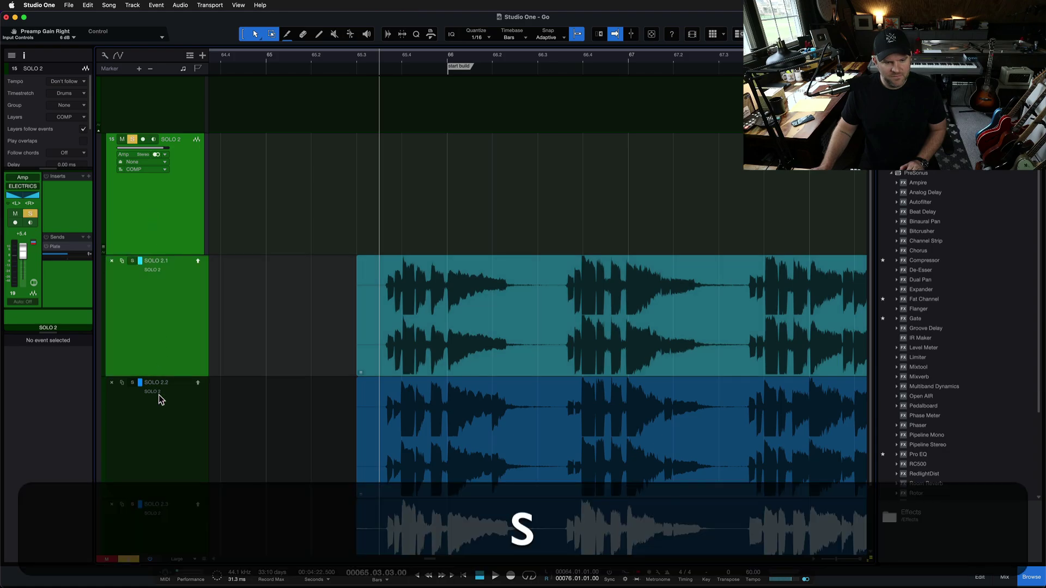
left_click(163, 402)
left_click(162, 351)
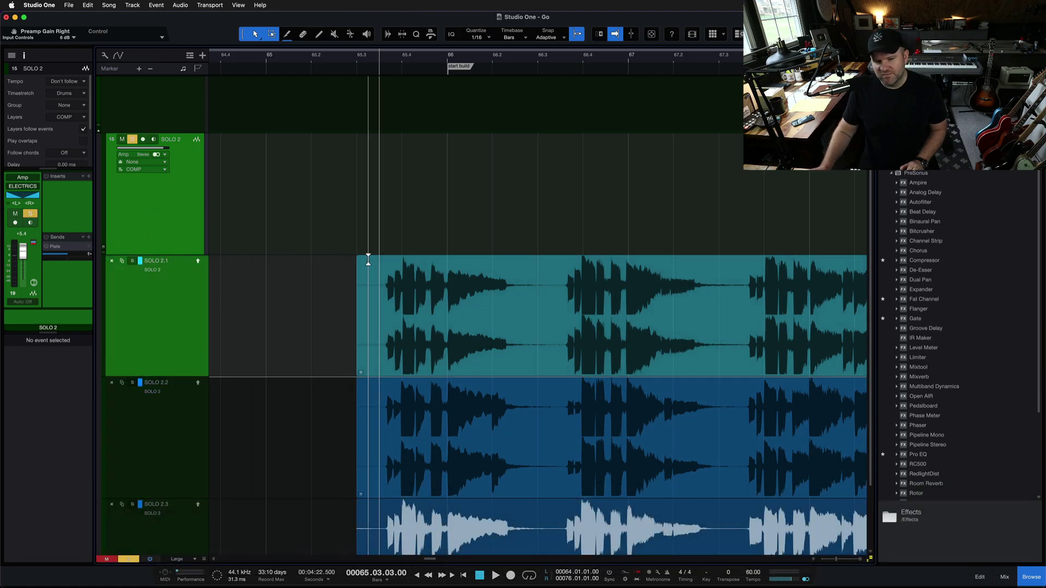
left_click(133, 261)
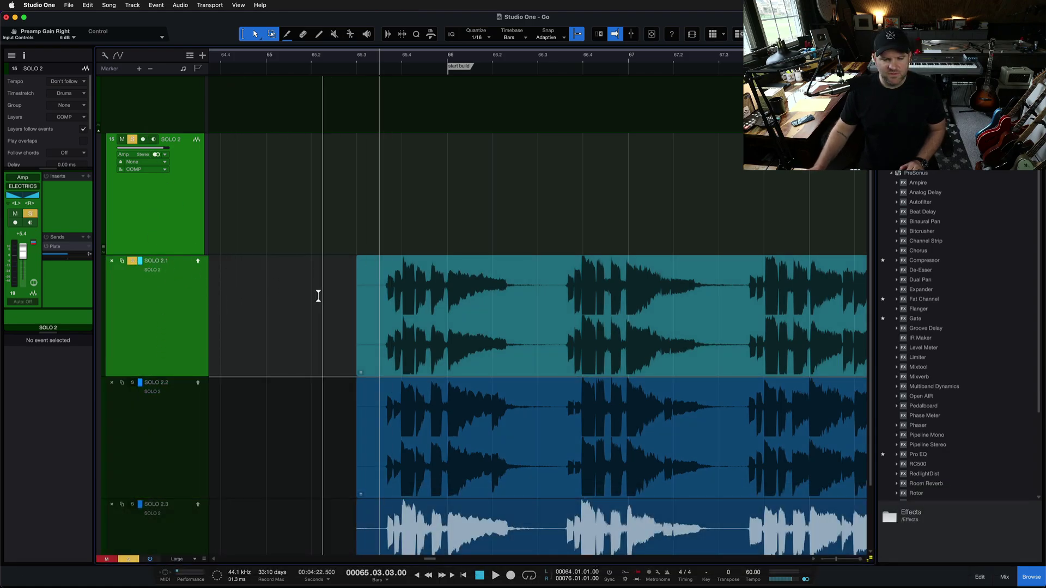
Audition take SOLO 2.1, then clear the solos on the take layers
key("space")
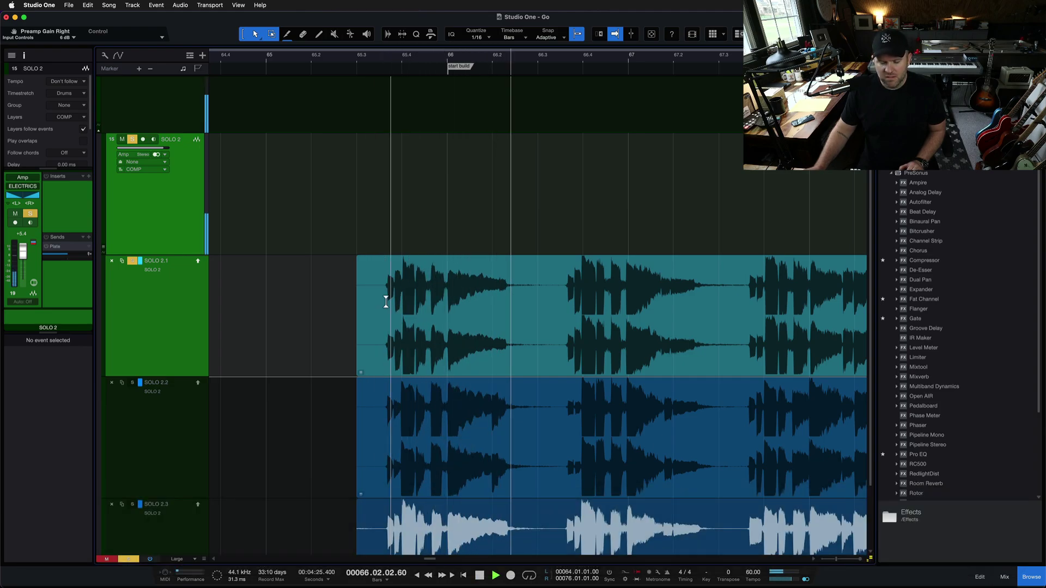
key("space")
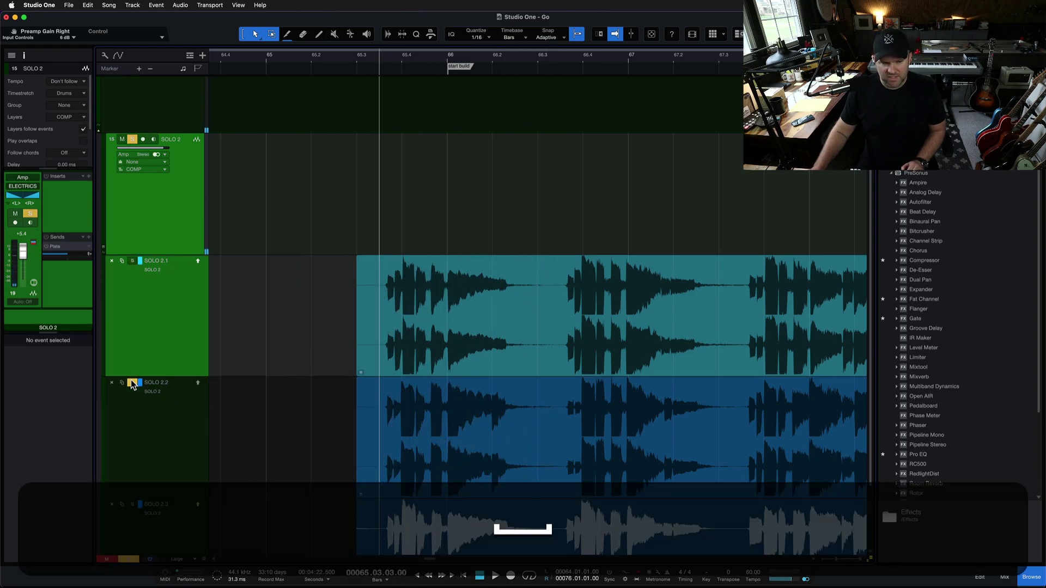
key("space")
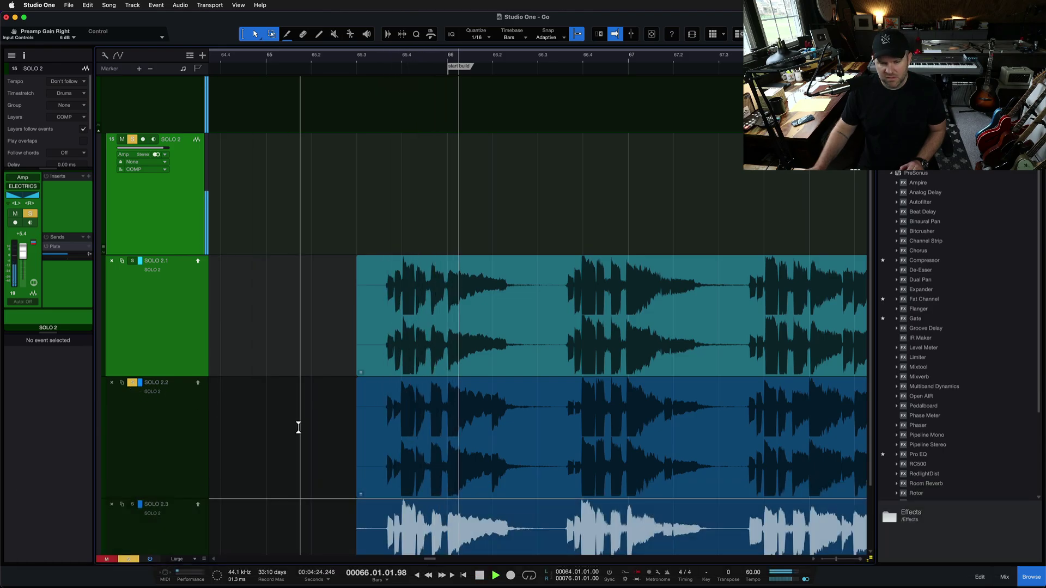
scroll(306, 434, "down", 1)
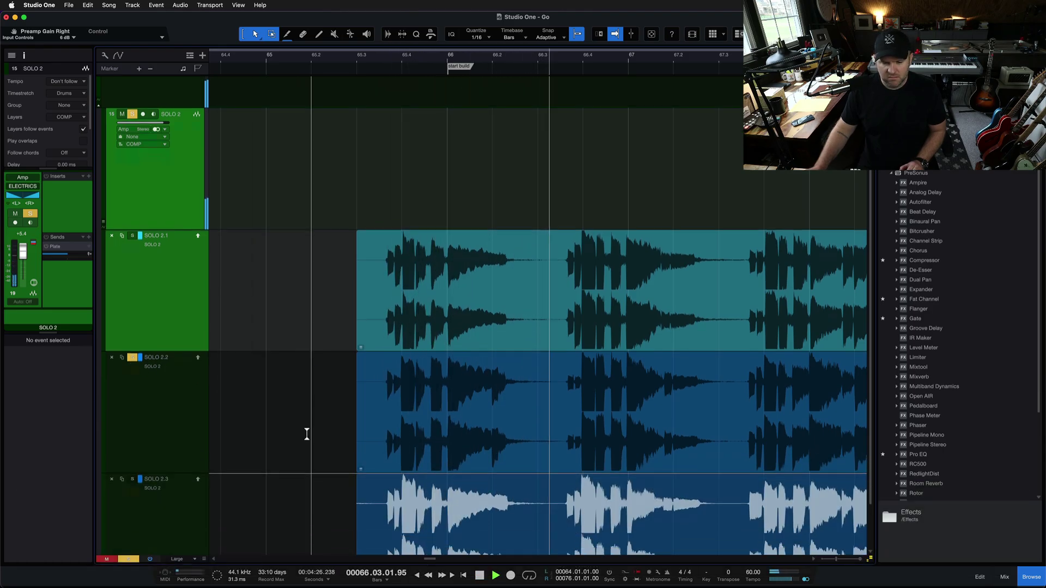
scroll(307, 434, "down", 2)
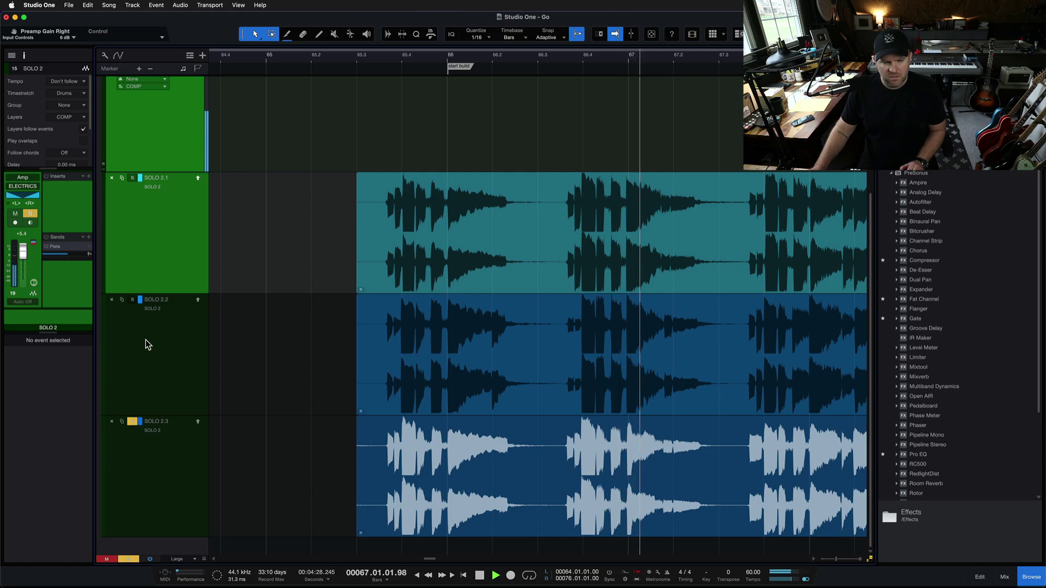
key("space")
key("space")
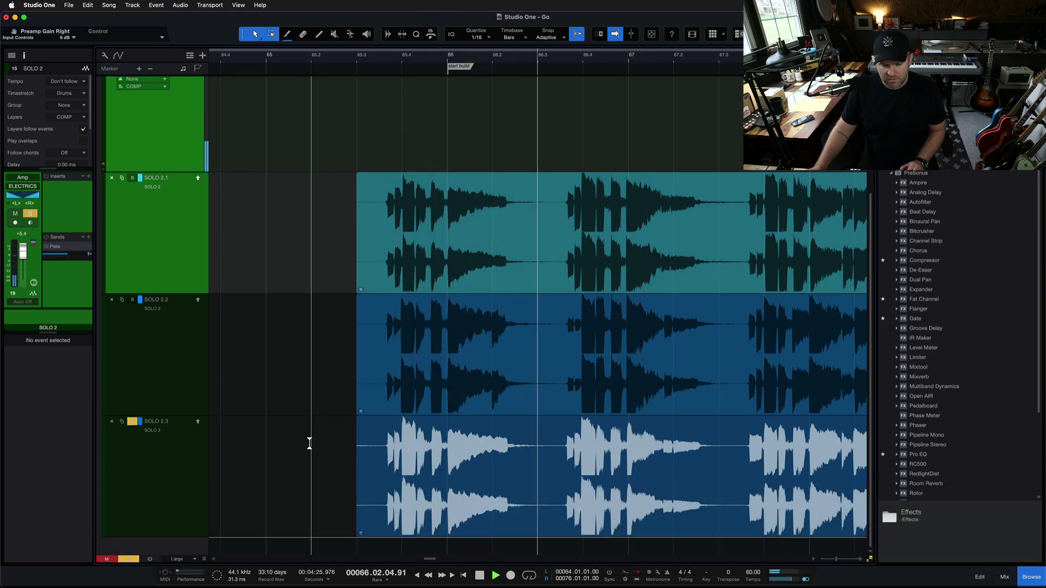
key("space")
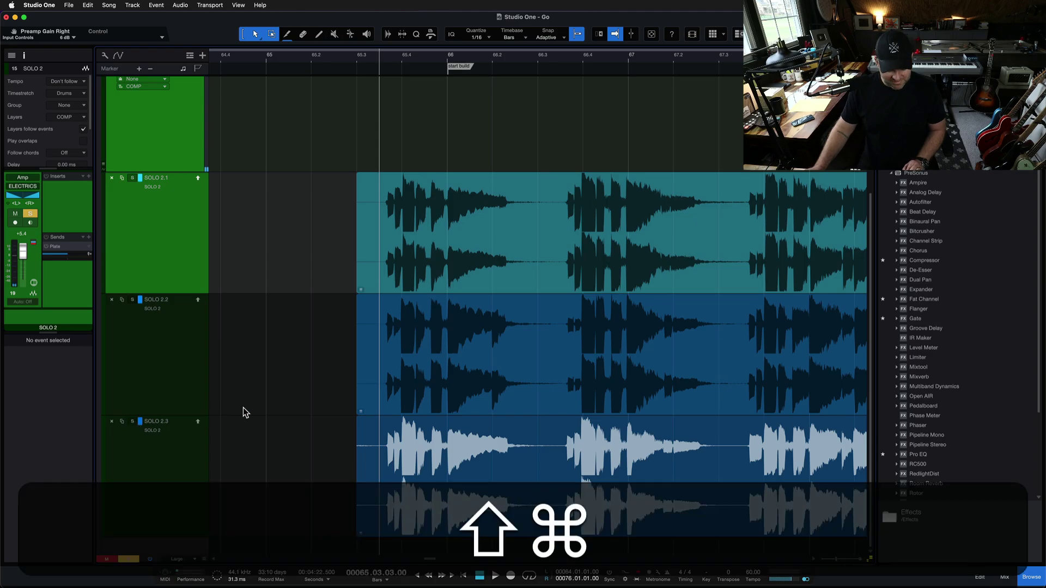
key("shift+super+s")
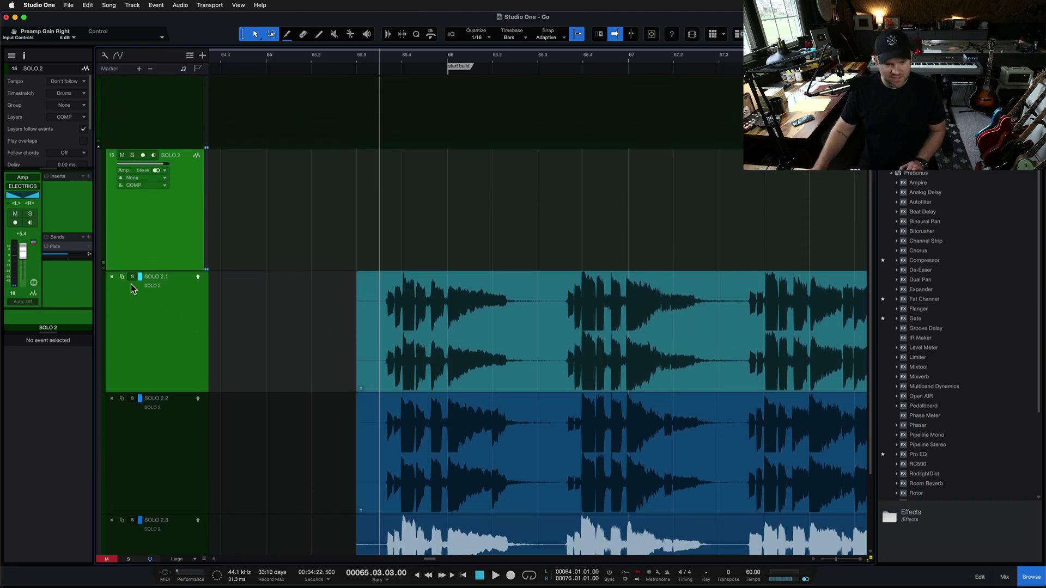
Raise the SOLO 2 channel fader from +5.4 to +8.2 dB and turn on Autoscroll
key("space")
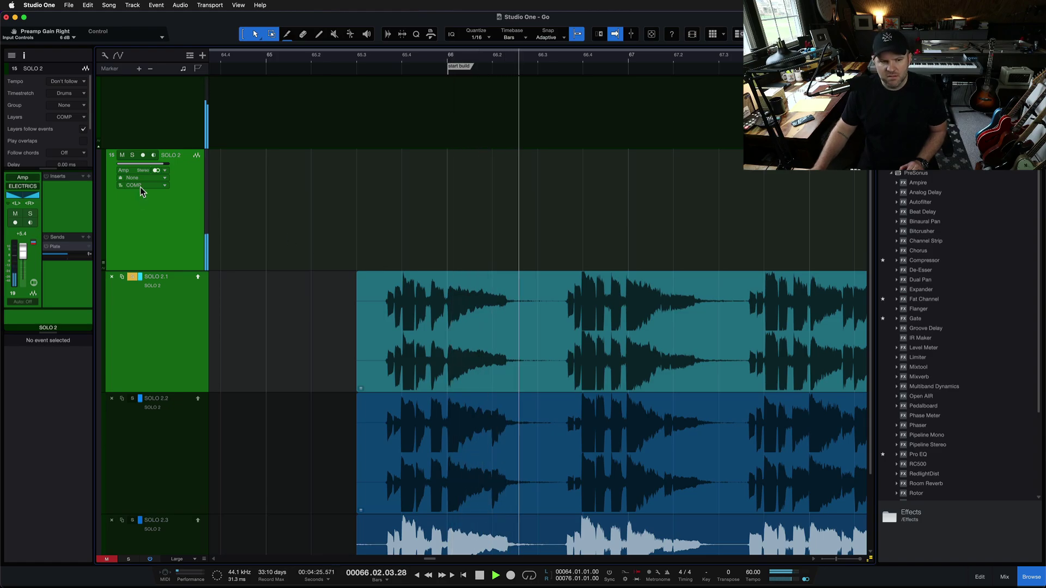
left_click_drag(23, 254, 23, 253)
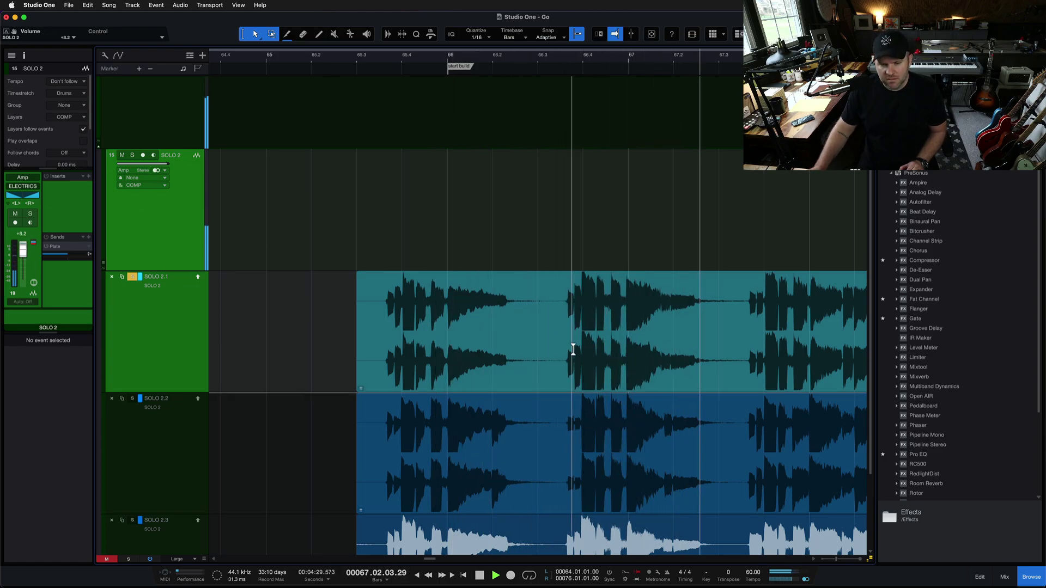
key("f")
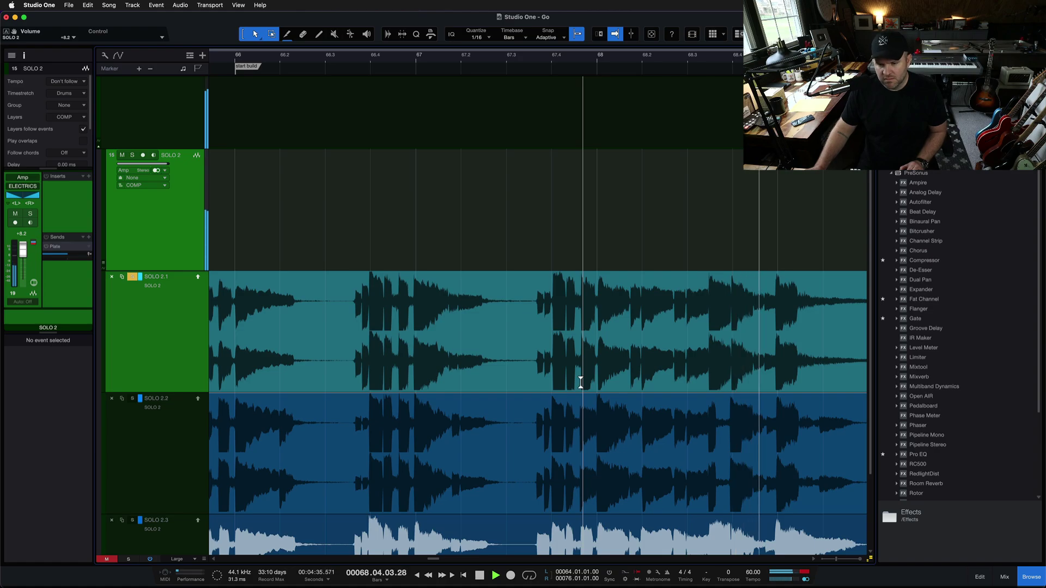
scroll(545, 381, "down", 3)
key("space")
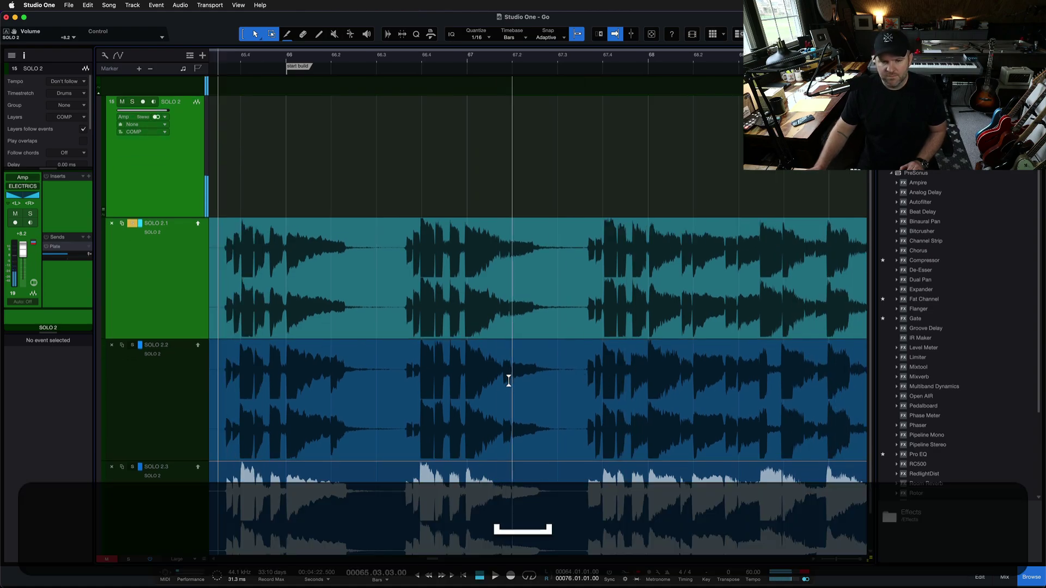
Scroll to the solo's start and play take SOLO 2.3 against the other layers, twice
scroll(509, 380, "down", 4)
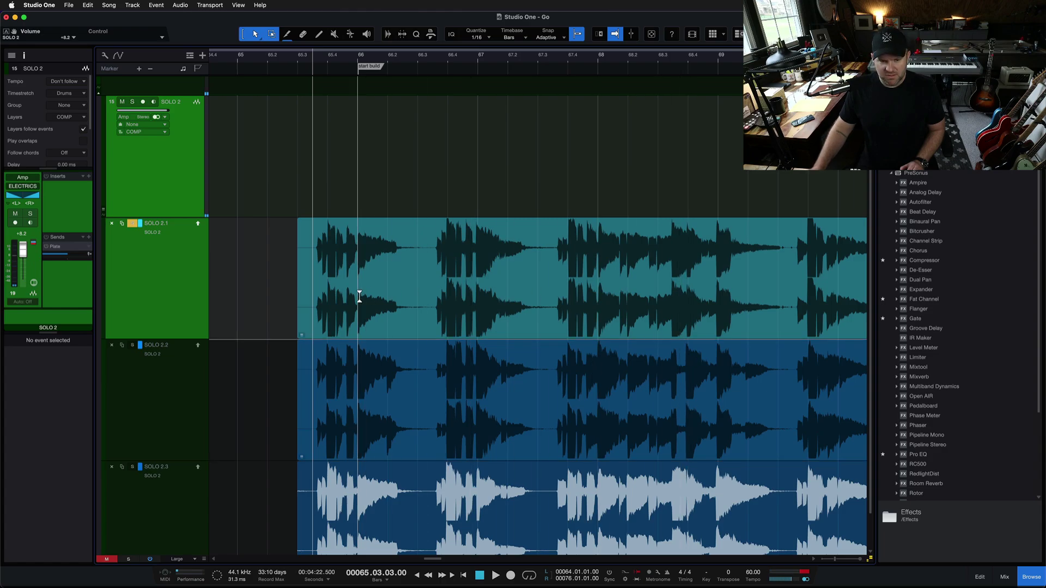
scroll(348, 327, "down", 2)
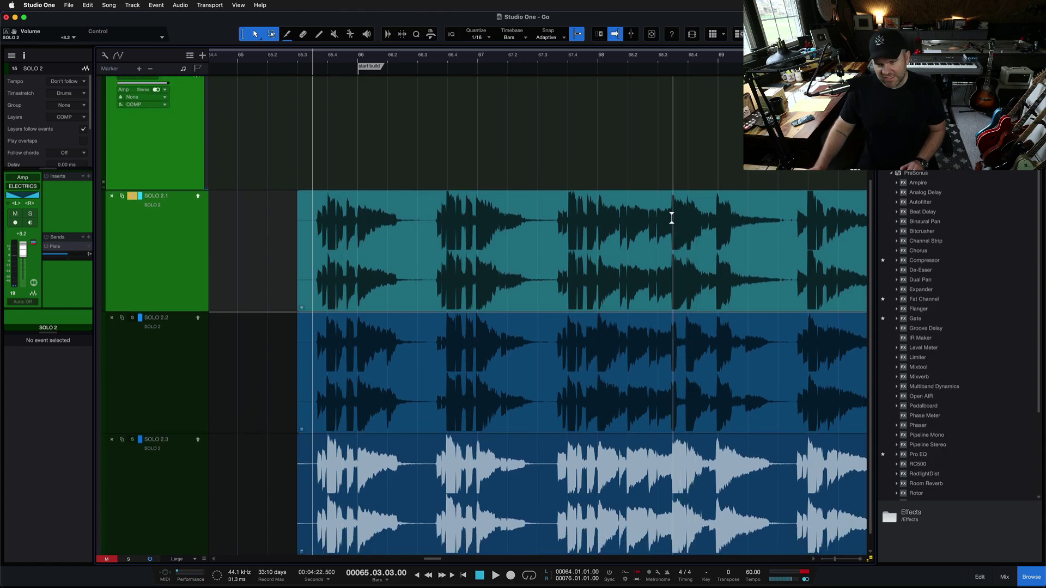
scroll(502, 297, "down", 1)
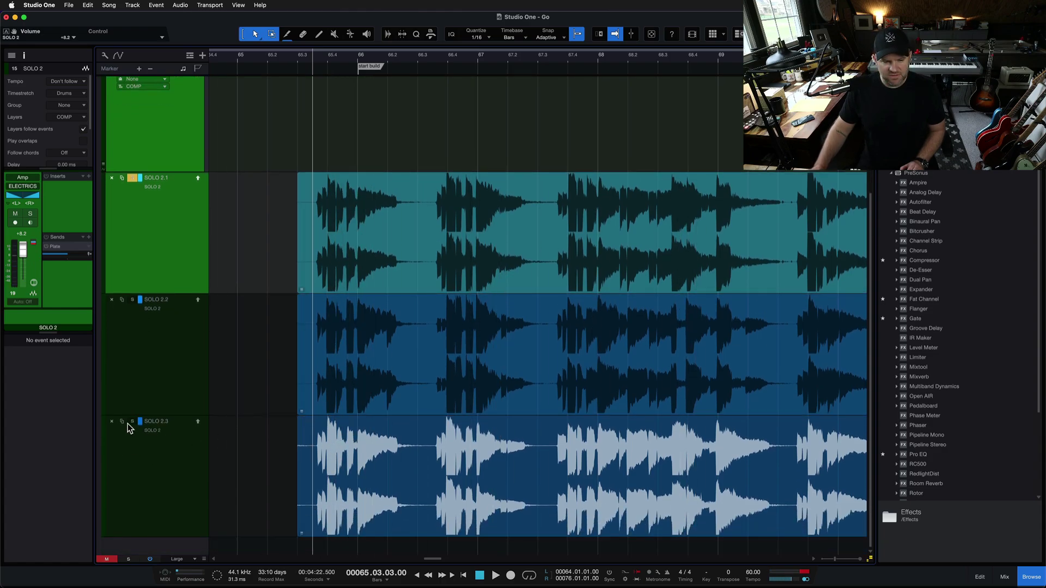
scroll(346, 467, "up", 3)
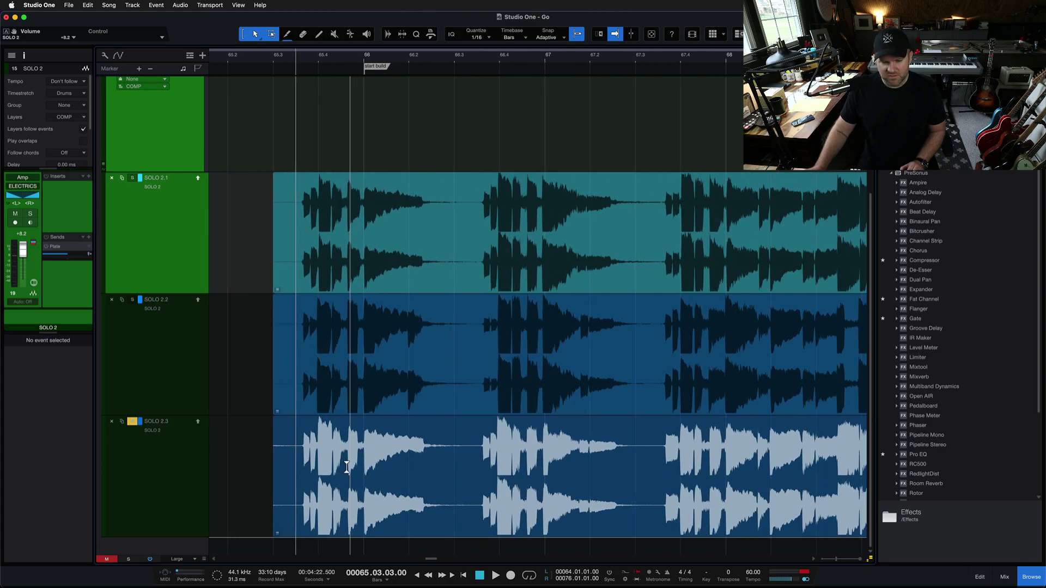
key("space")
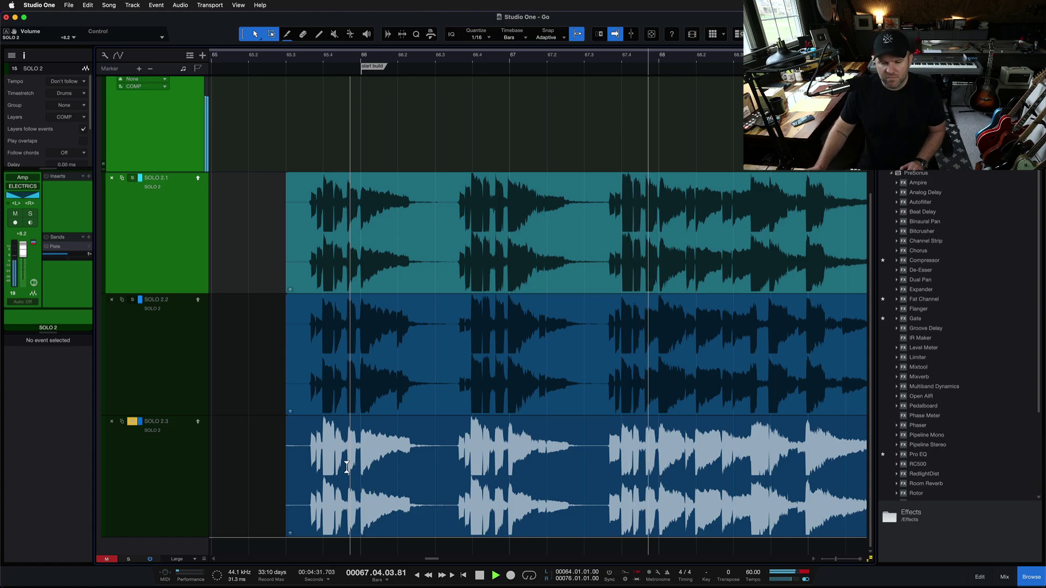
scroll(463, 465, "right", 5)
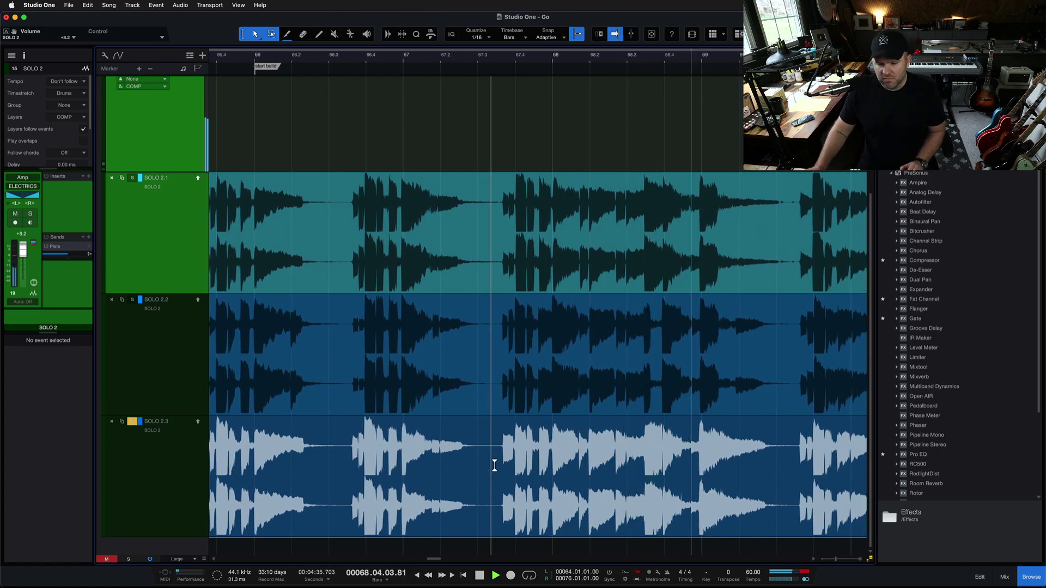
key("space")
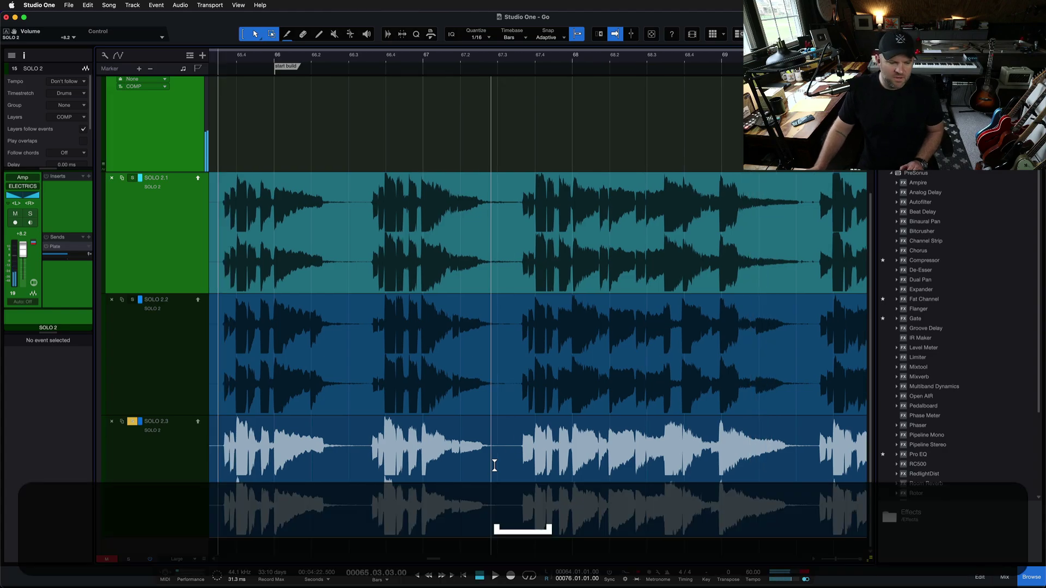
scroll(713, 471, "down", 3)
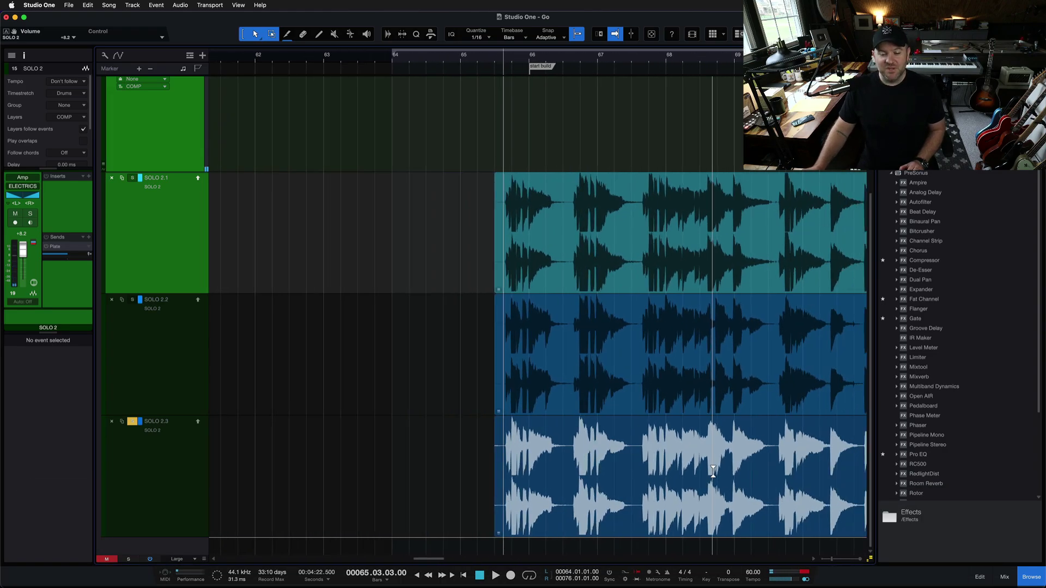
scroll(713, 471, "right", 3)
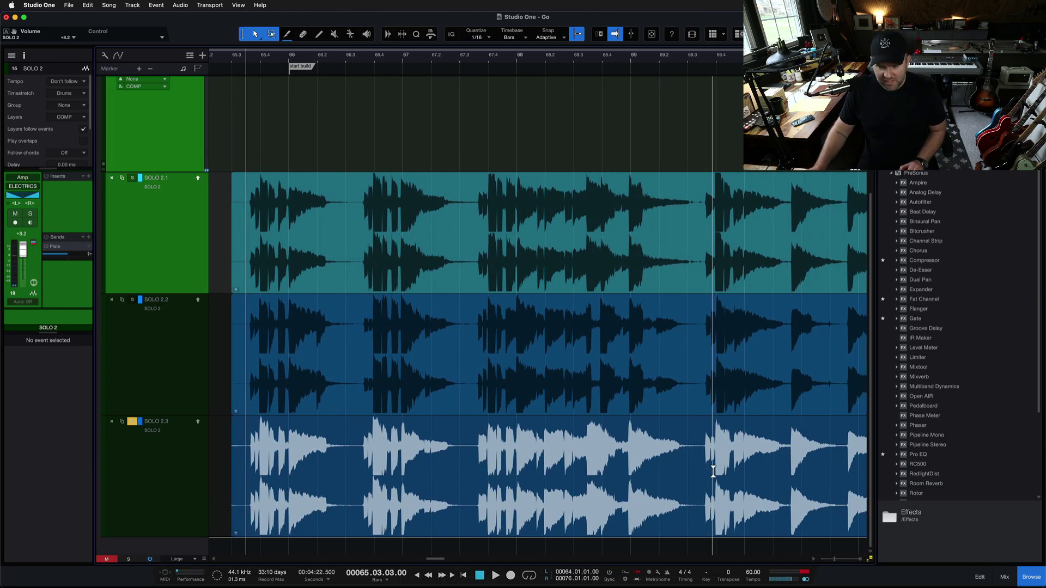
key("space")
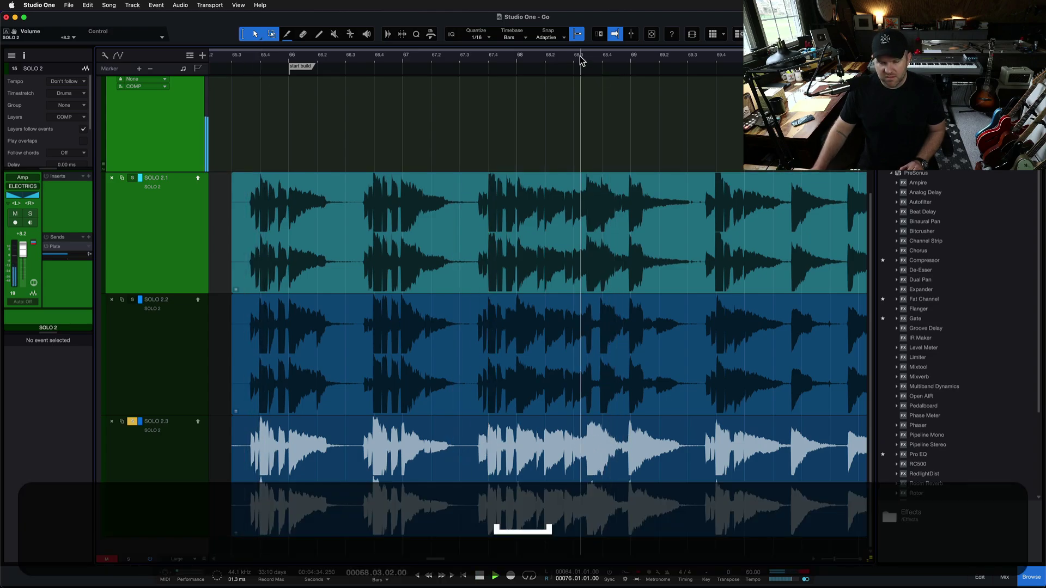
key("space")
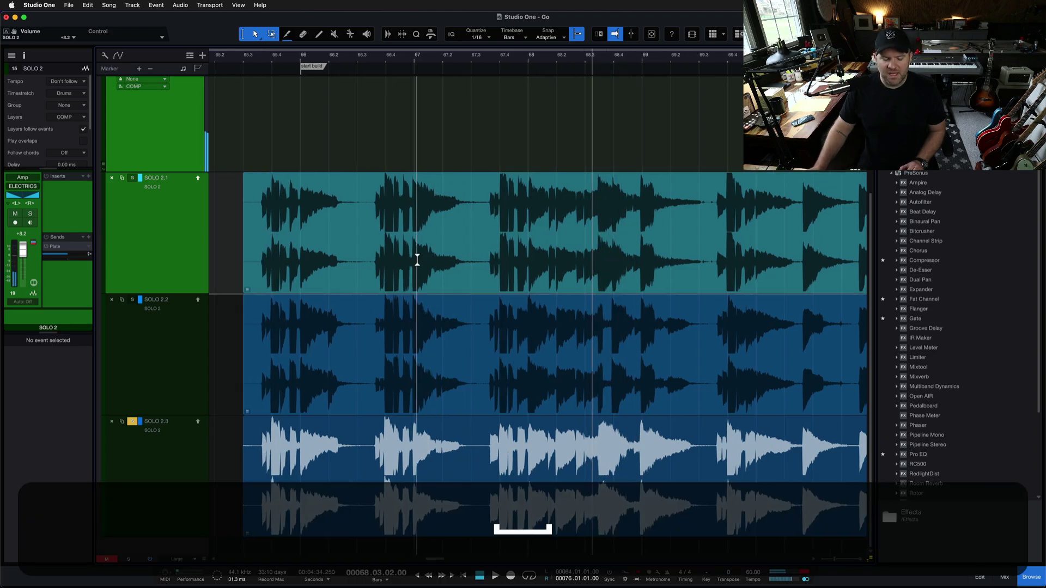
scroll(418, 260, "left", 3)
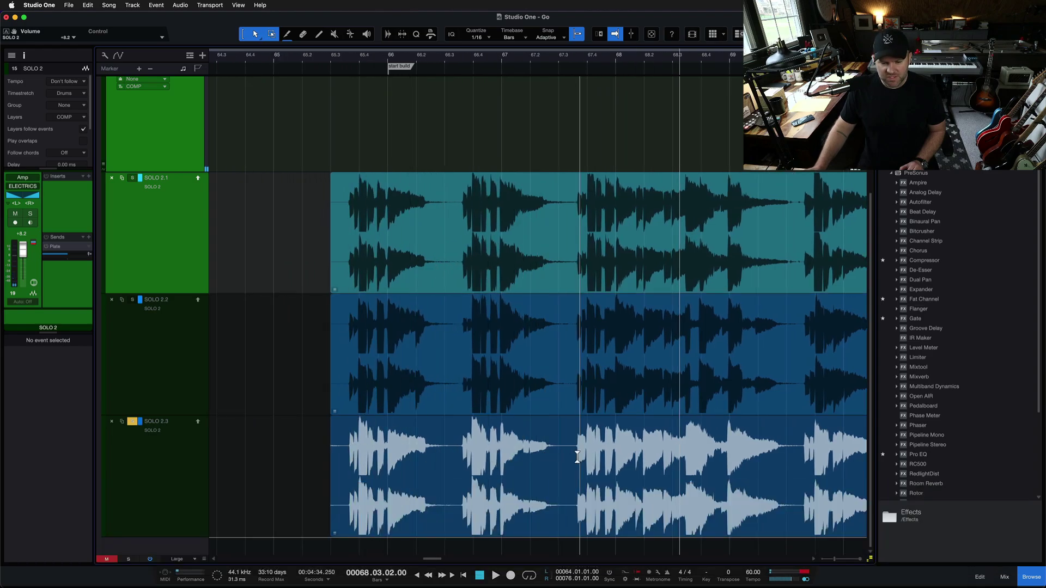
Swipe SOLO 2.3 from bar 67.3 back to its start to comp that phrase, then play it
left_click_drag(568, 451, 327, 488)
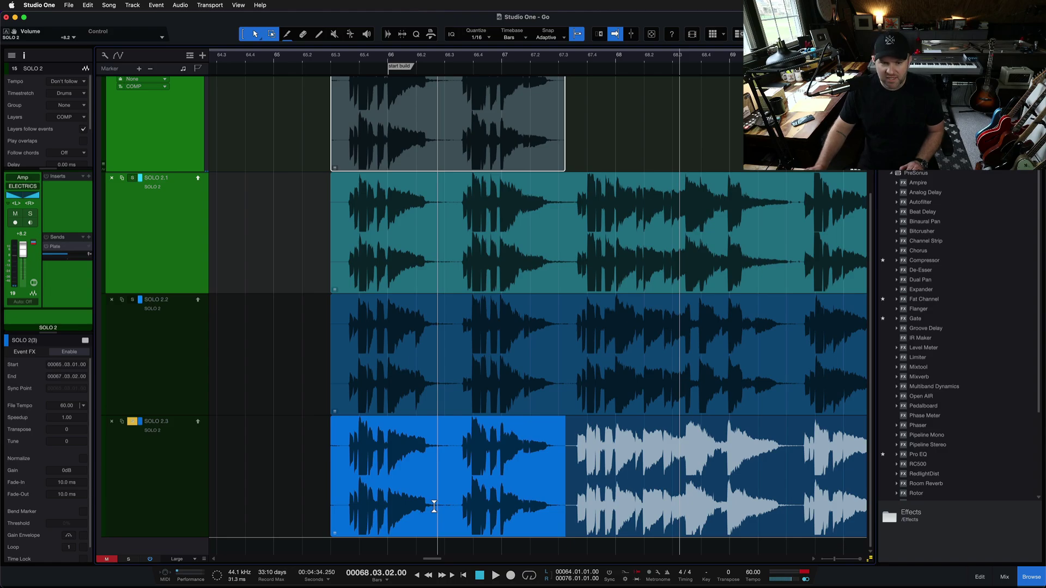
scroll(434, 507, "right", 3)
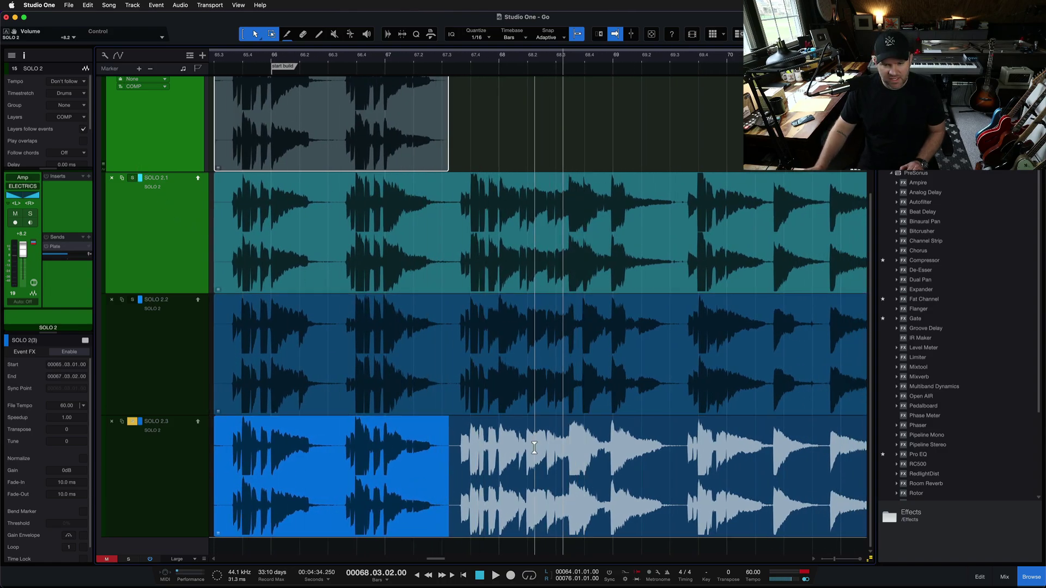
scroll(547, 467, "right", 5)
key("space")
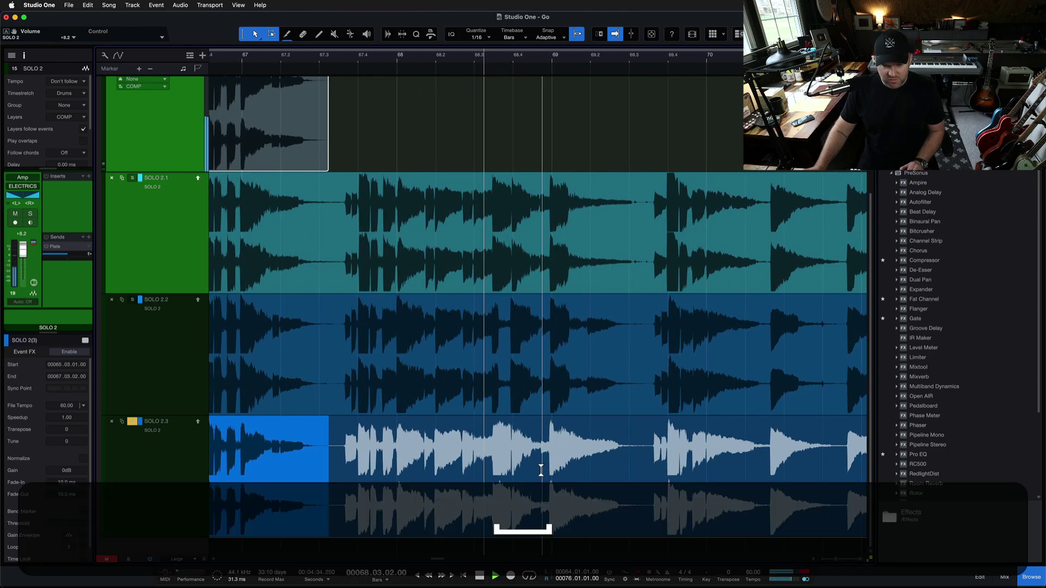
Play back the current guitar-solo comp twice to check it
scroll(185, 192, "up", 3)
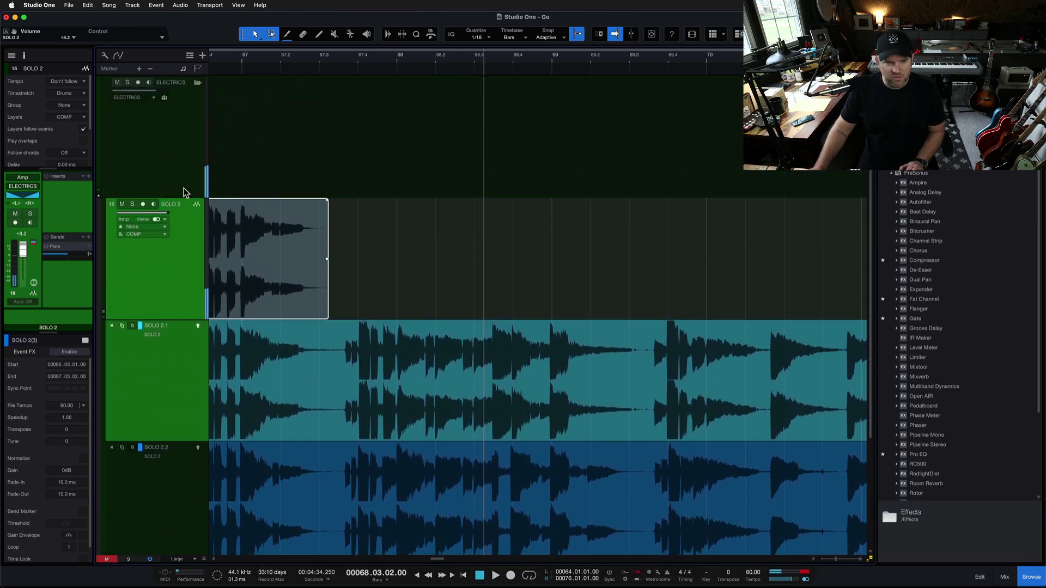
scroll(436, 467, "down", 3)
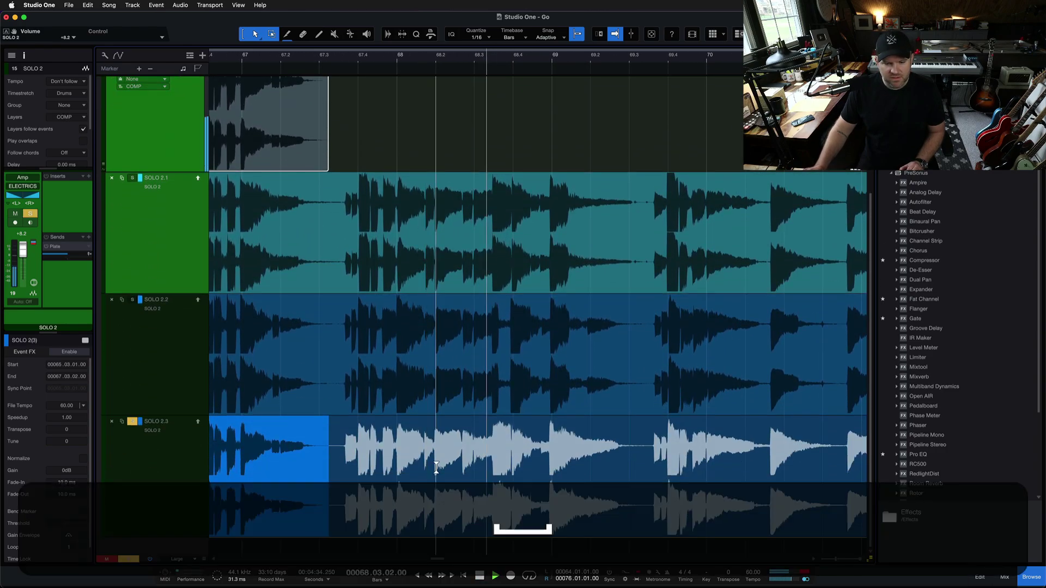
key("space")
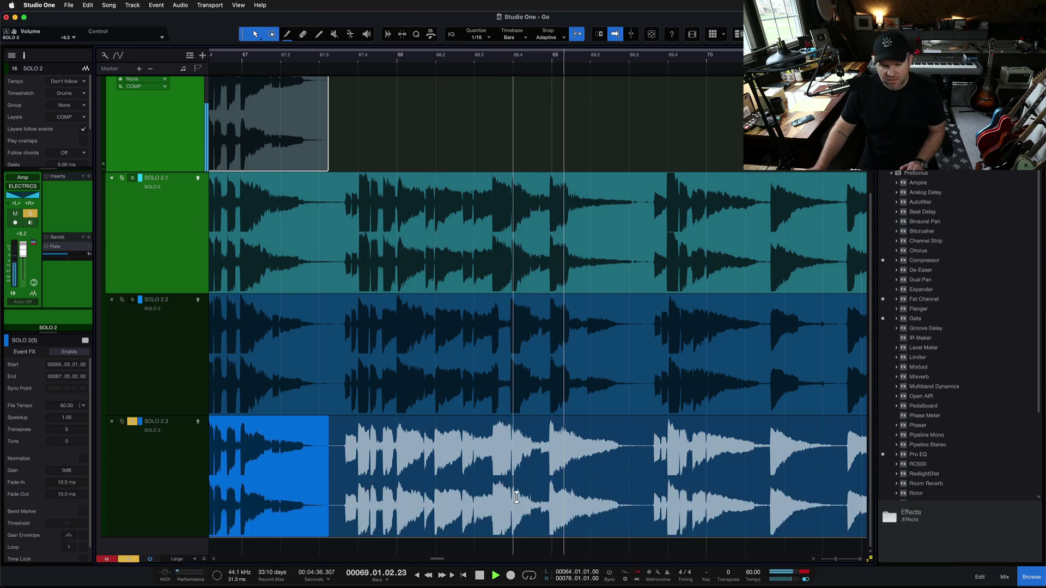
key("space")
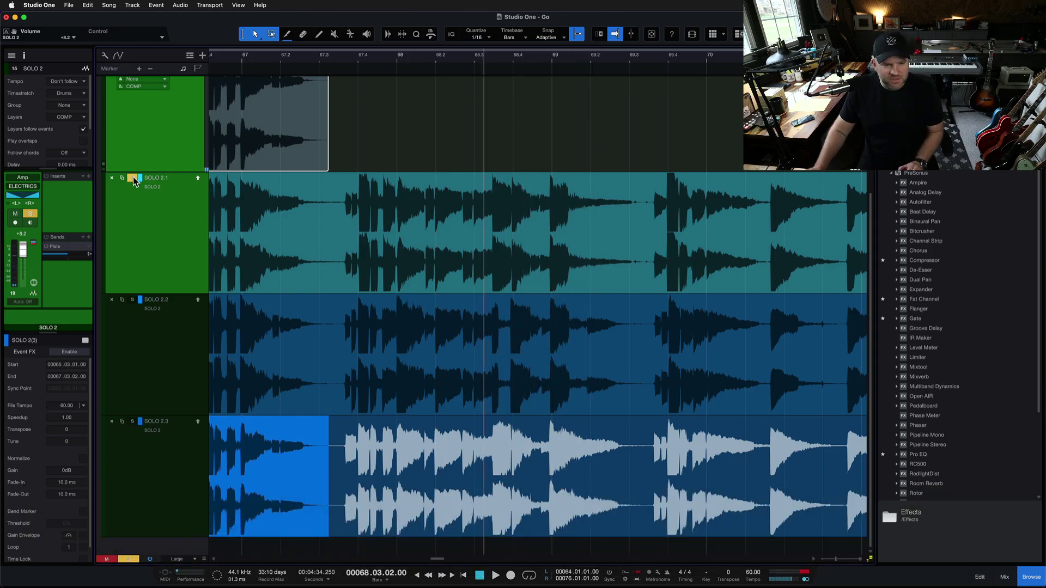
key("space")
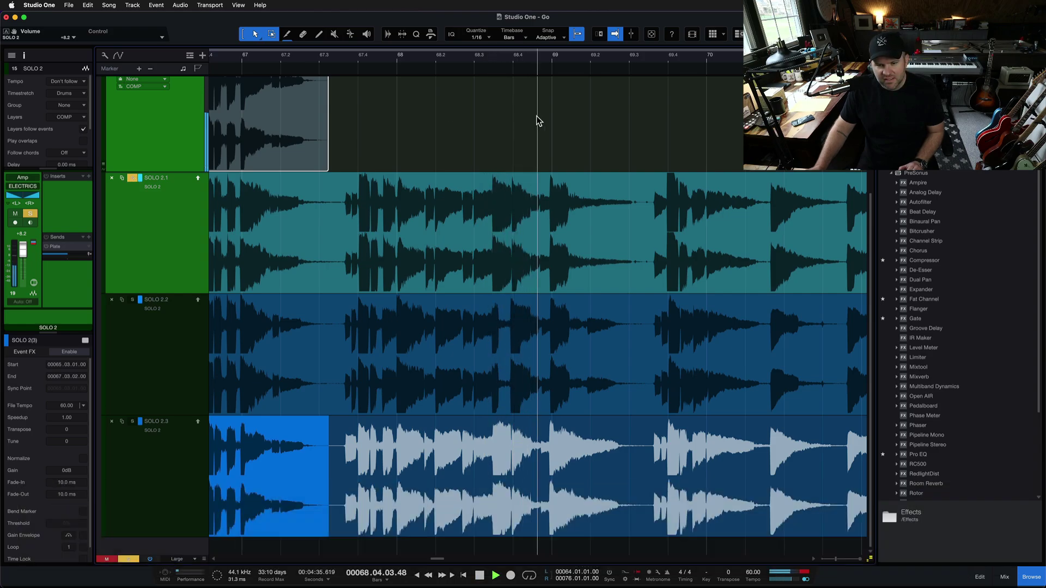
key("space")
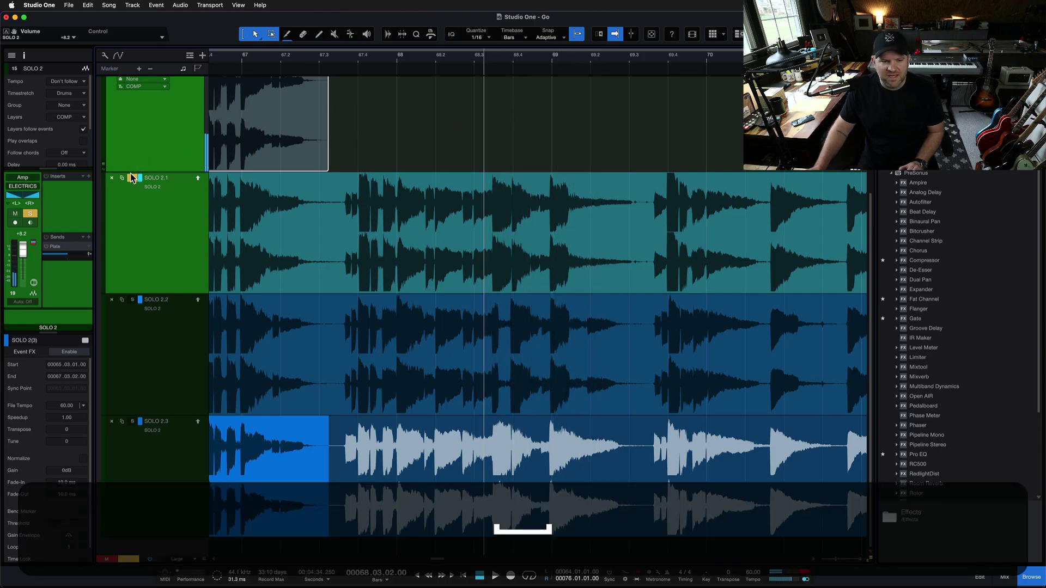
Solo the SOLO 2.3 take layer and audition it, including from about bar 67.35
left_click(163, 354)
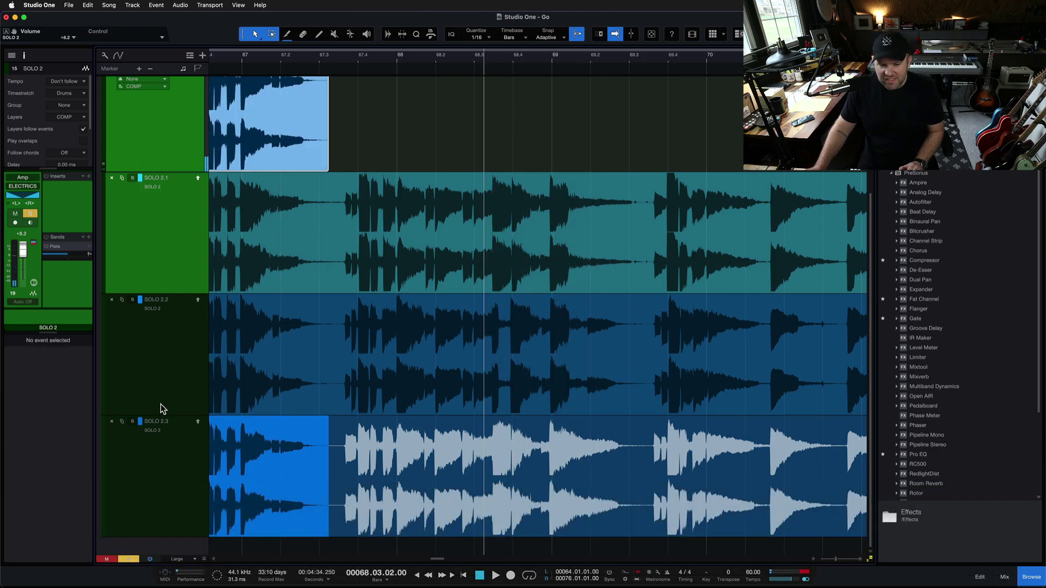
left_click(132, 422)
key("space")
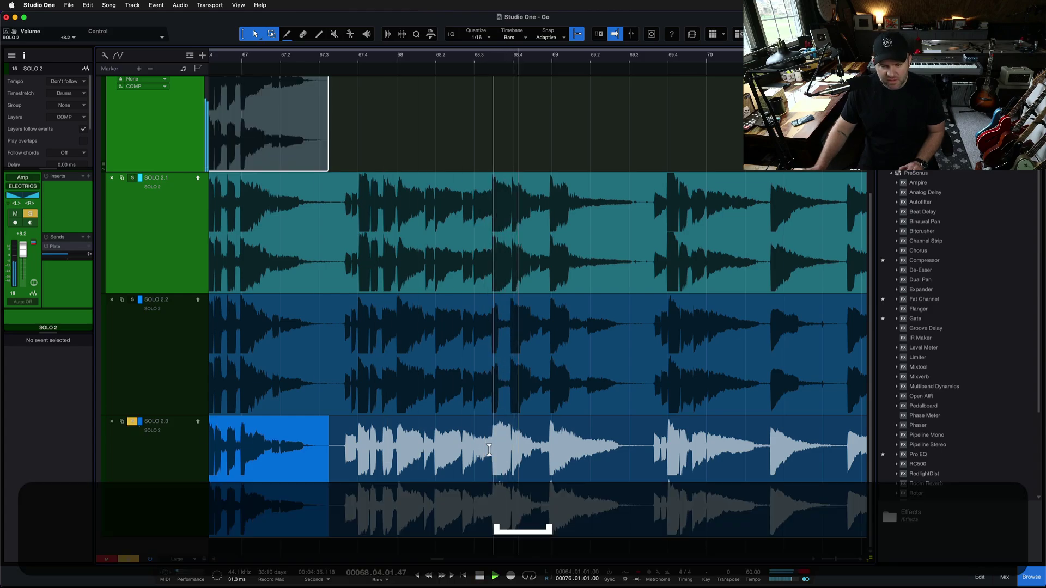
key("space")
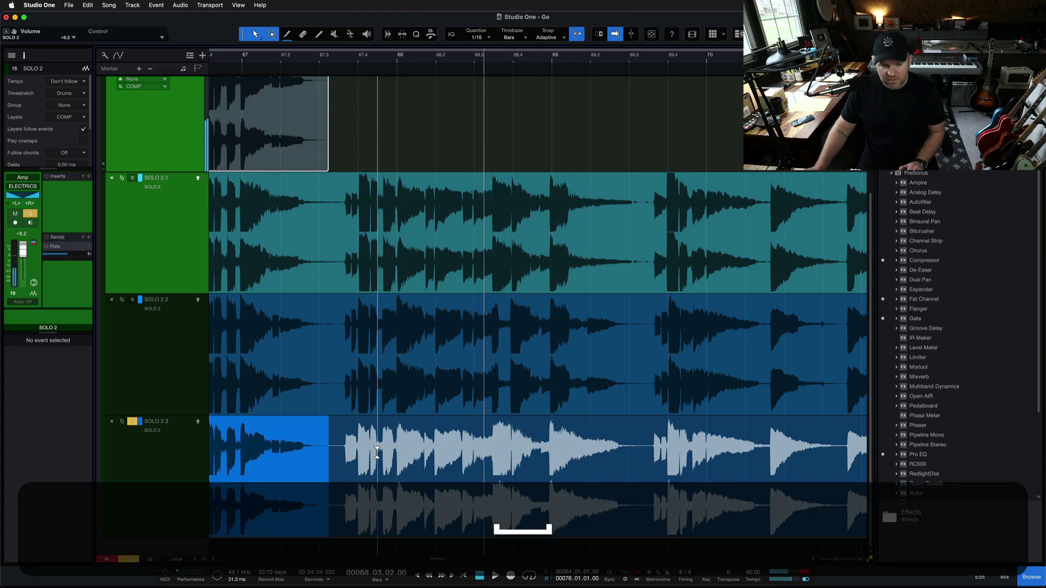
left_click(338, 64)
key("space")
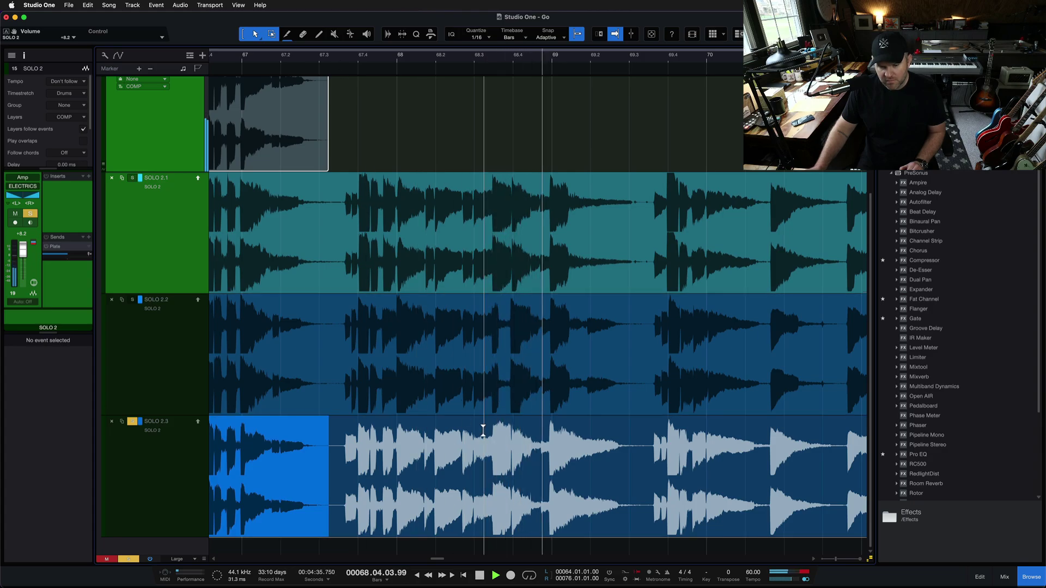
key("space")
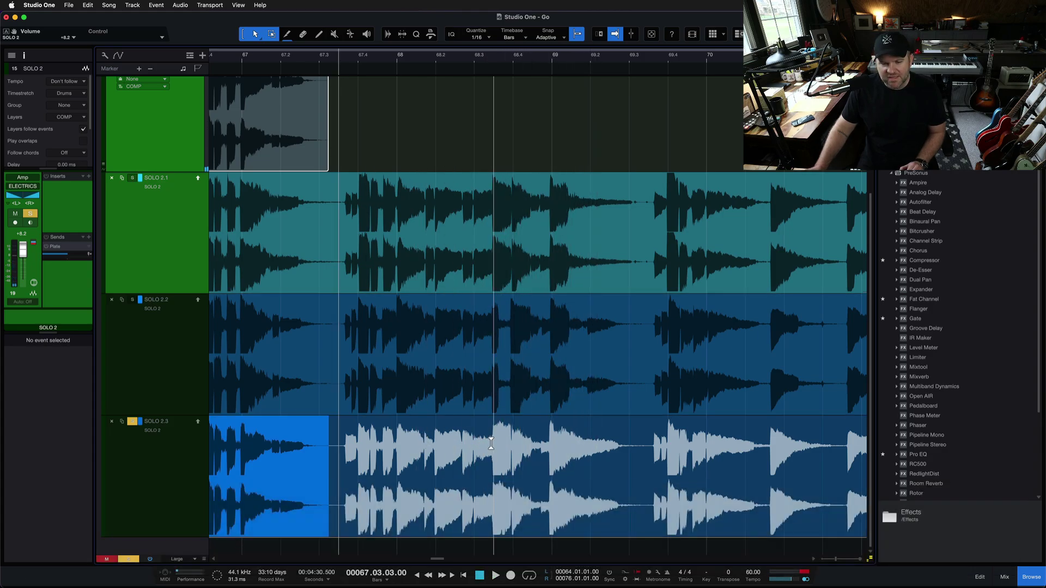
Comp bars 68.3–69.3 from SOLO 2.3, then audition takes SOLO 2.2 and SOLO 2.1 soloed
left_click_drag(491, 443, 643, 461)
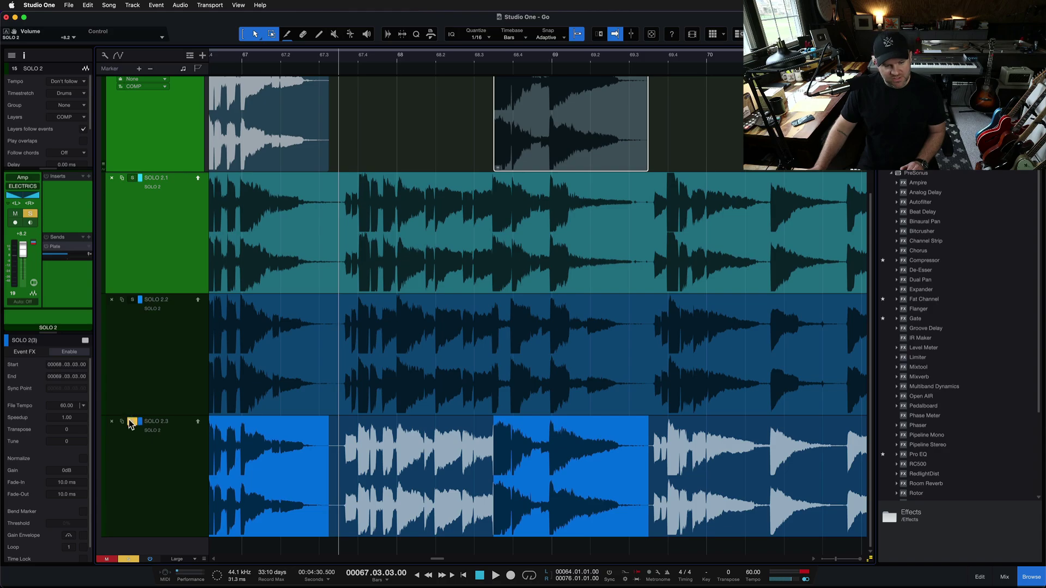
left_click(132, 422)
left_click(134, 300)
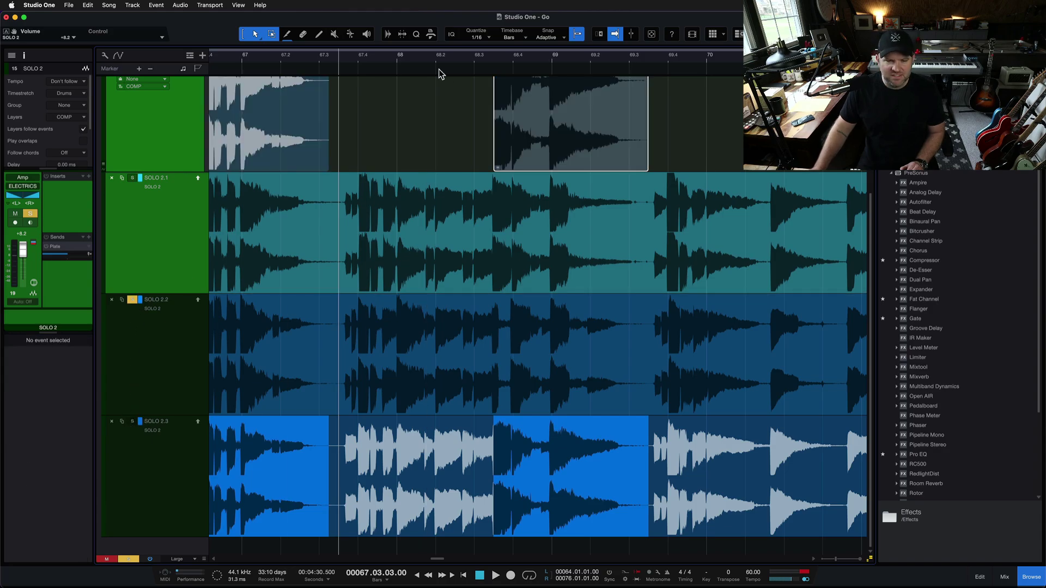
key("space")
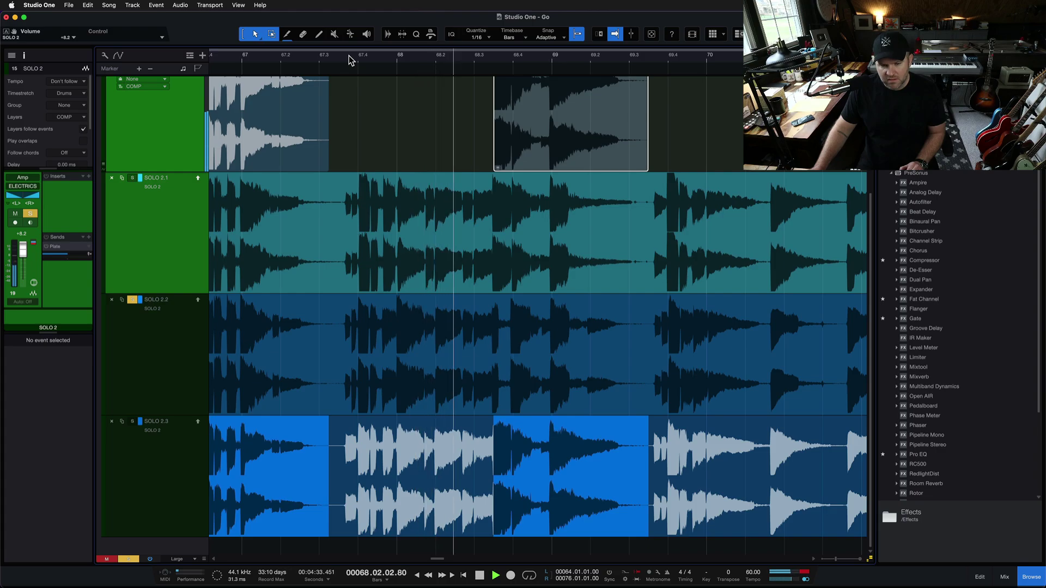
key("space")
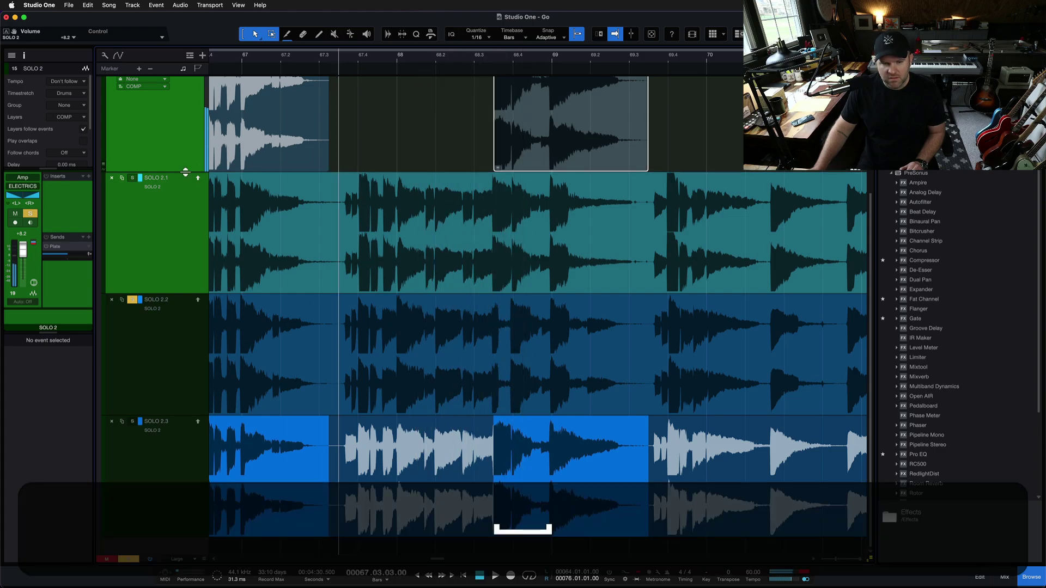
left_click(134, 179)
key("space")
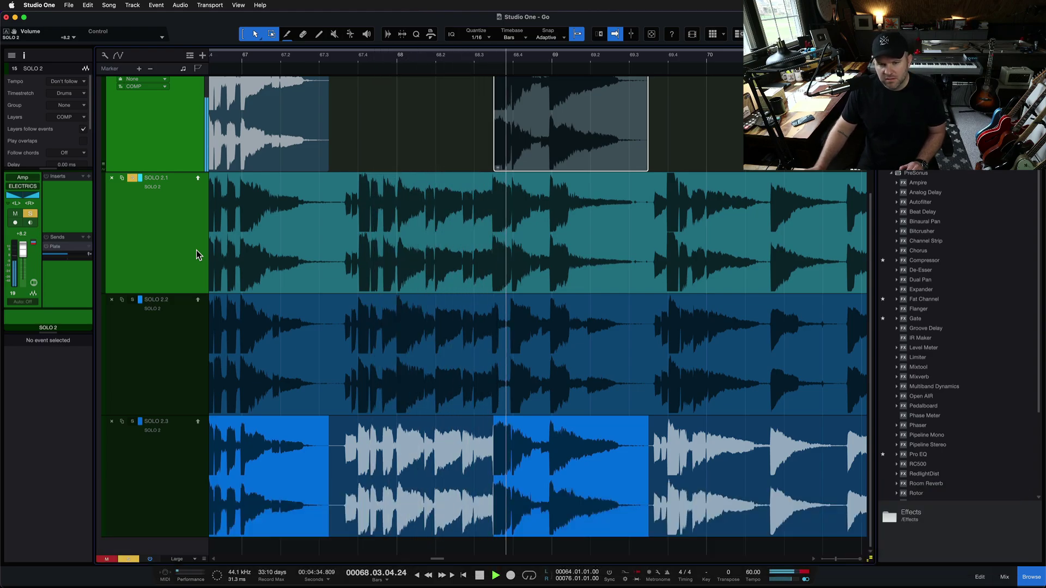
key("space")
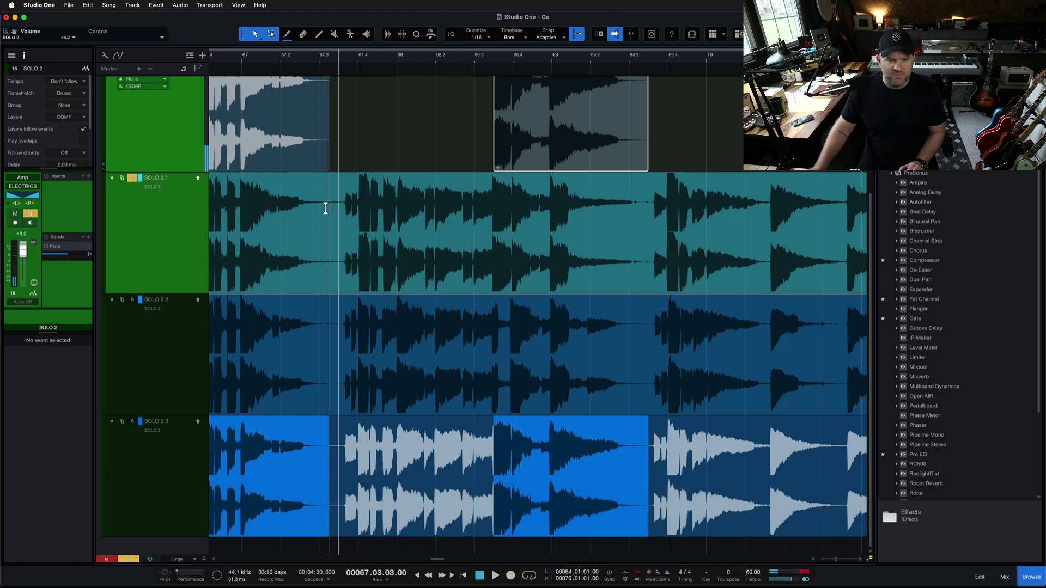
Comp bars 67.3–68.3 from take SOLO 2.1 into the main lane
left_click_drag(328, 209, 492, 221)
scroll(599, 196, "up", 2)
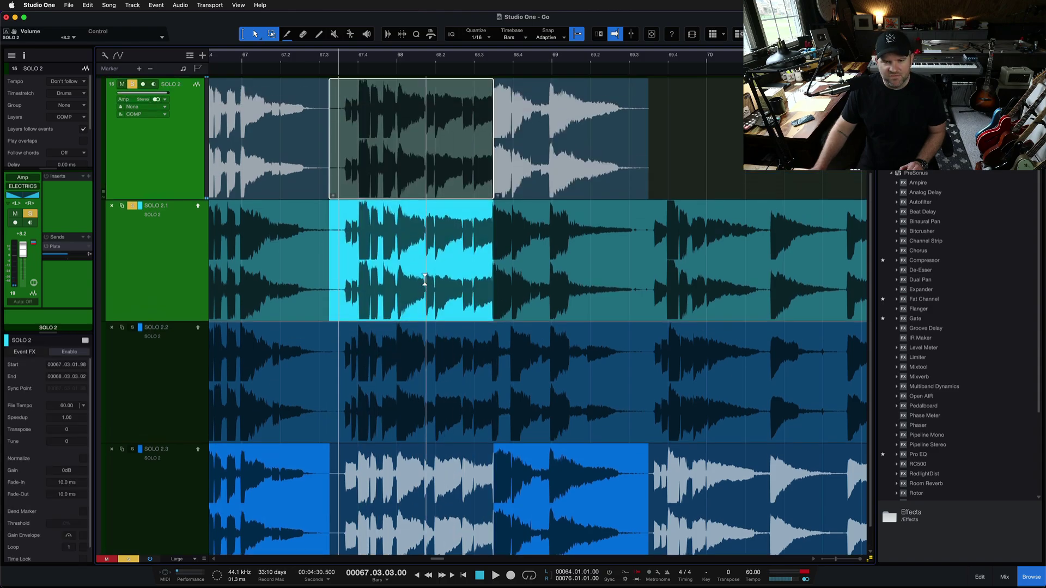
left_click(598, 187)
left_click(436, 187)
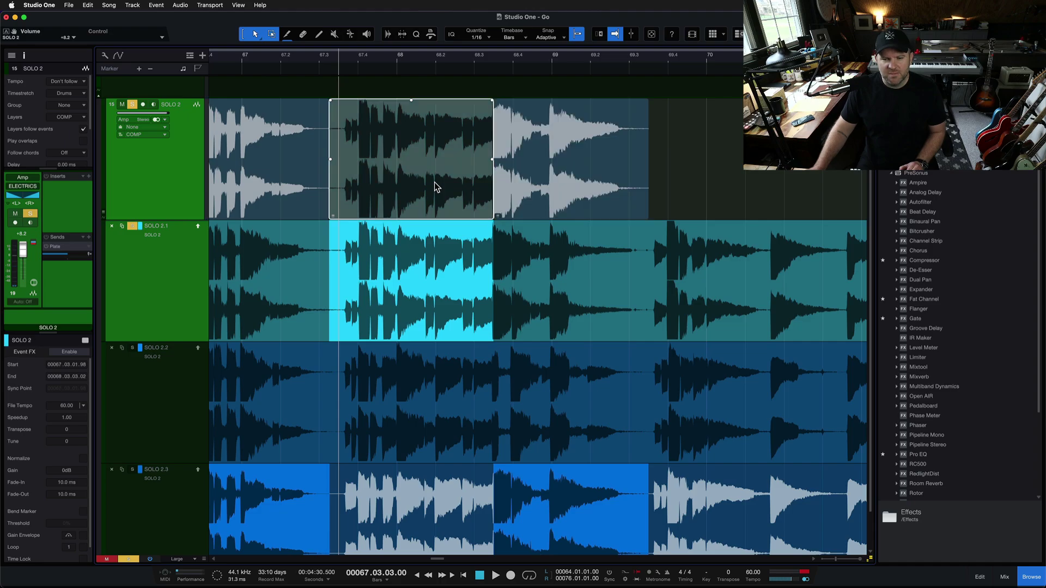
scroll(434, 182, "down", 3)
scroll(434, 182, "up", 2)
Select the earlier SOLO 2.3 comp piece and unsolo the SOLO 2.1 take layer
scroll(434, 182, "left", 2)
left_click(432, 191)
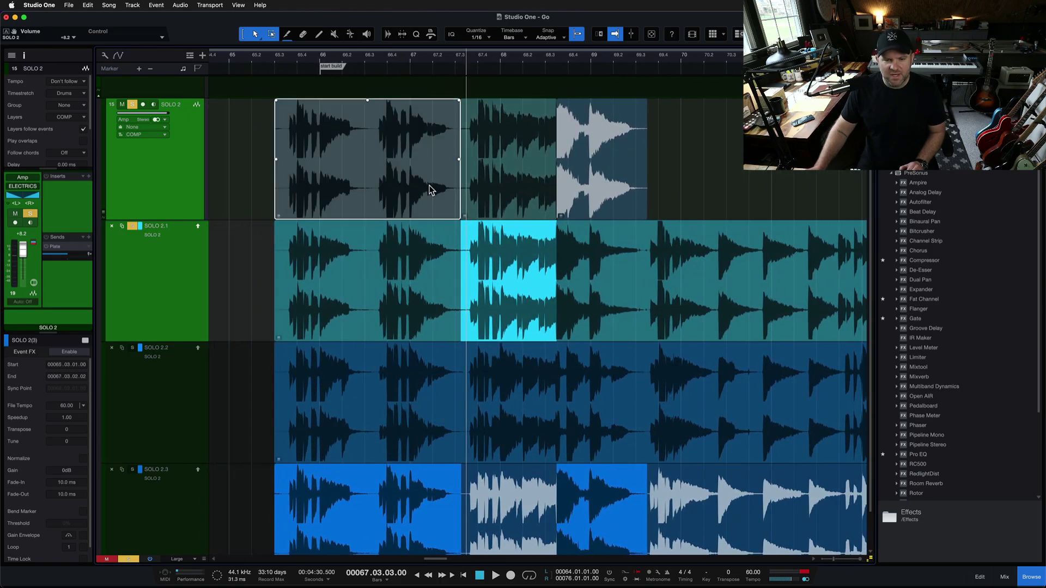
scroll(452, 163, "up", 2)
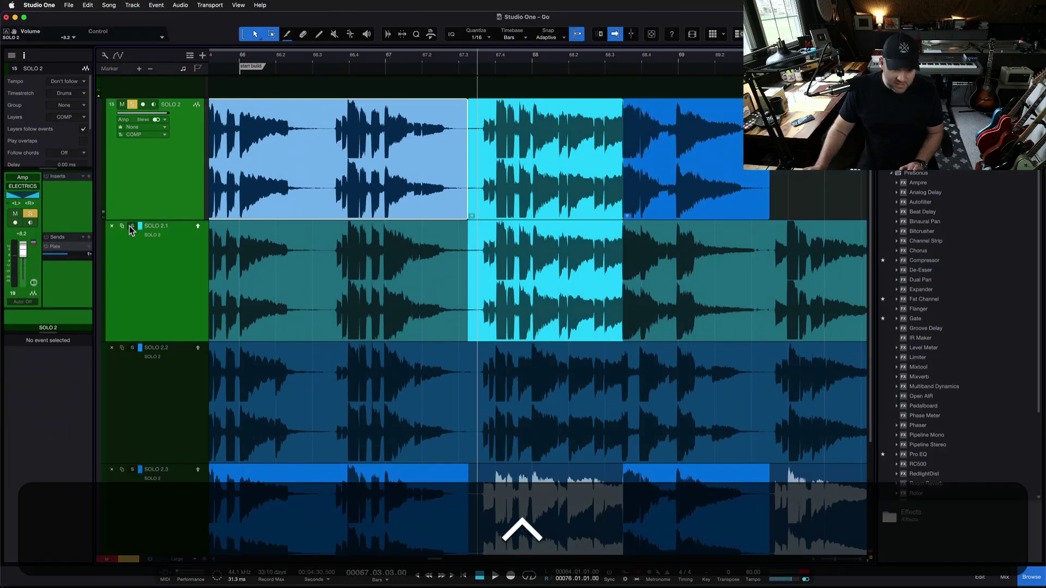
left_click(158, 212)
Move the start of the comp piece after the seam earlier, to 68.03.02.88
scroll(261, 175, "right", 2)
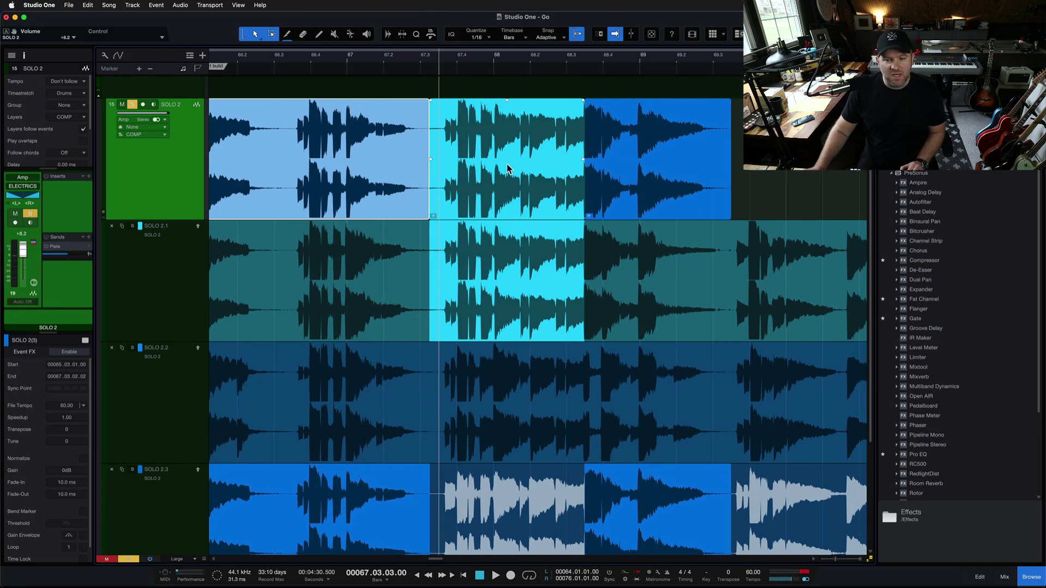
scroll(466, 171, "up", 8)
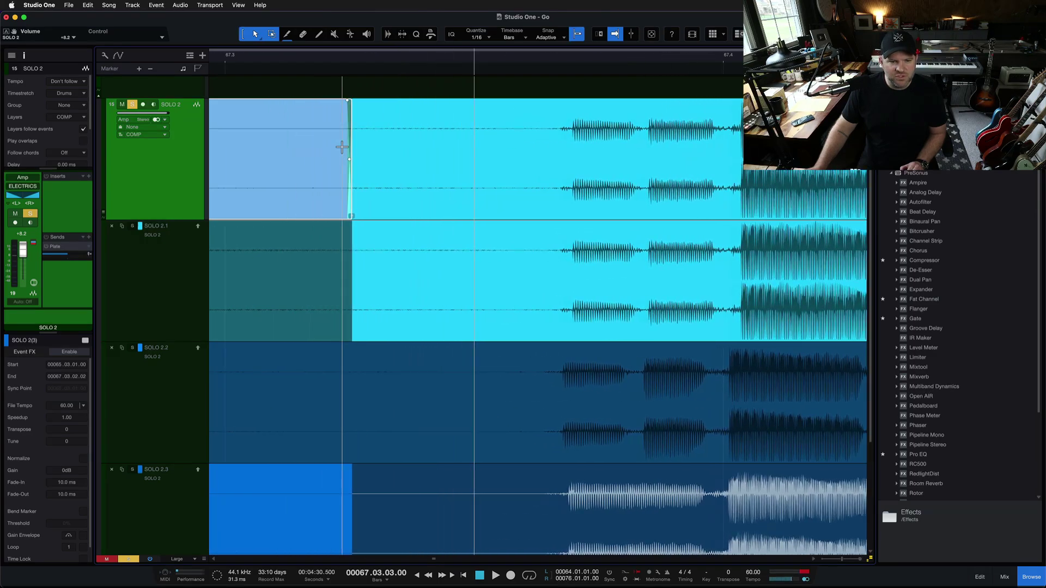
scroll(343, 147, "up", 3)
scroll(498, 201, "down", 6)
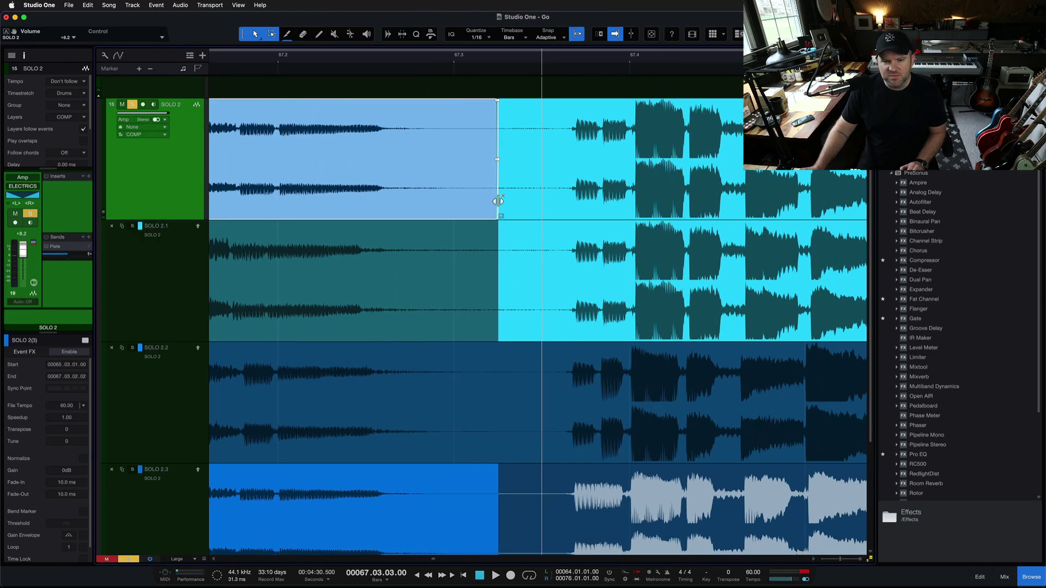
left_click(814, 203)
scroll(814, 203, "up", 8)
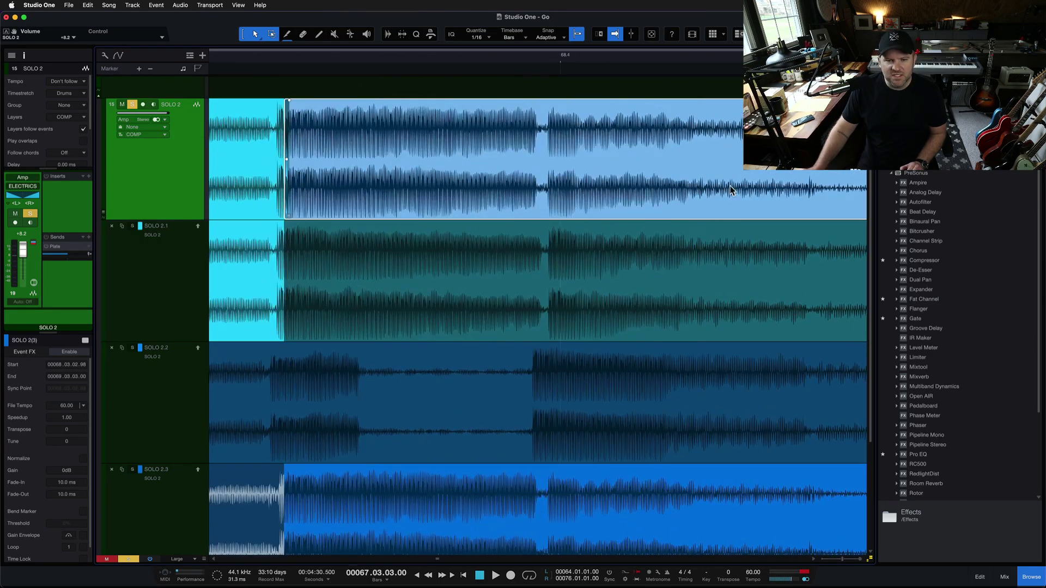
scroll(258, 159, "up", 4)
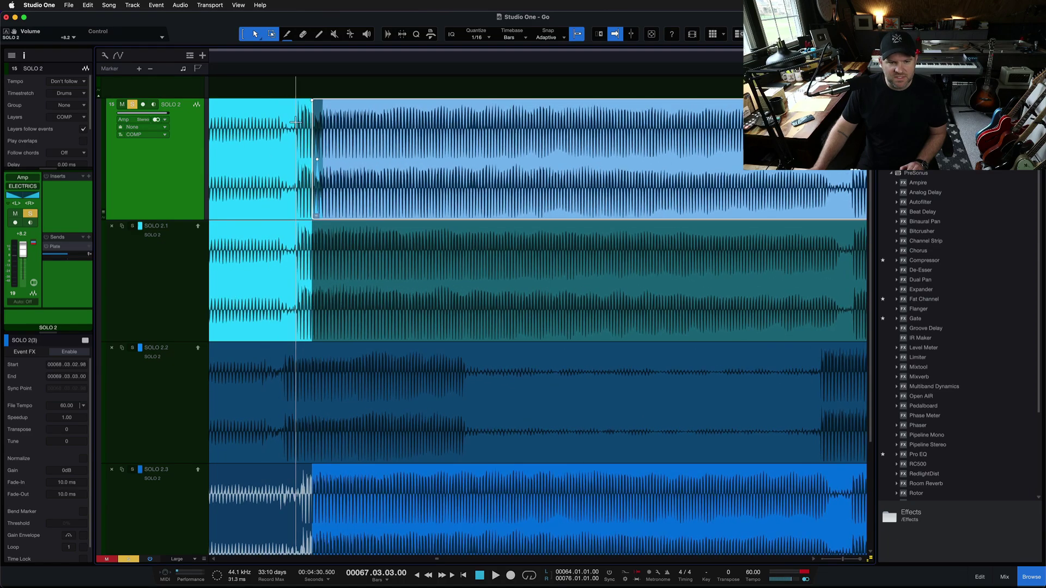
left_click_drag(318, 201, 290, 201)
scroll(291, 202, "down", 5)
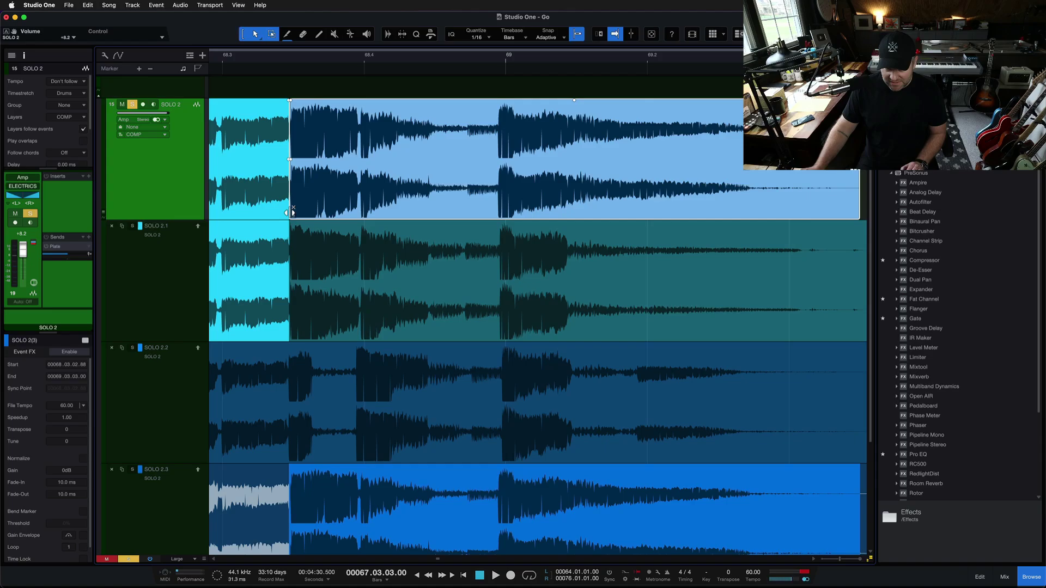
scroll(290, 213, "down", 5)
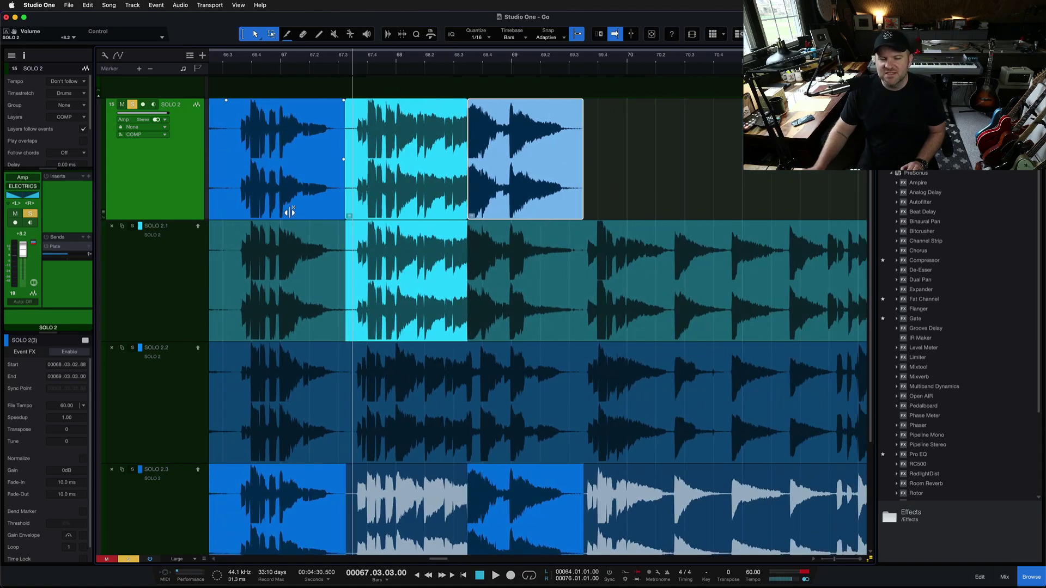
scroll(331, 167, "up", 3)
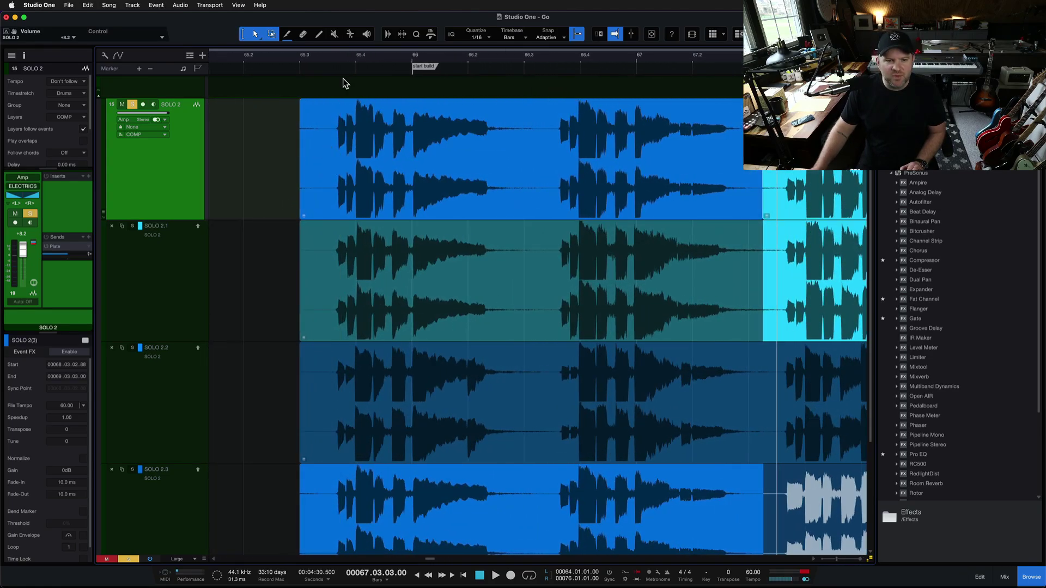
scroll(464, 208, "down", 4)
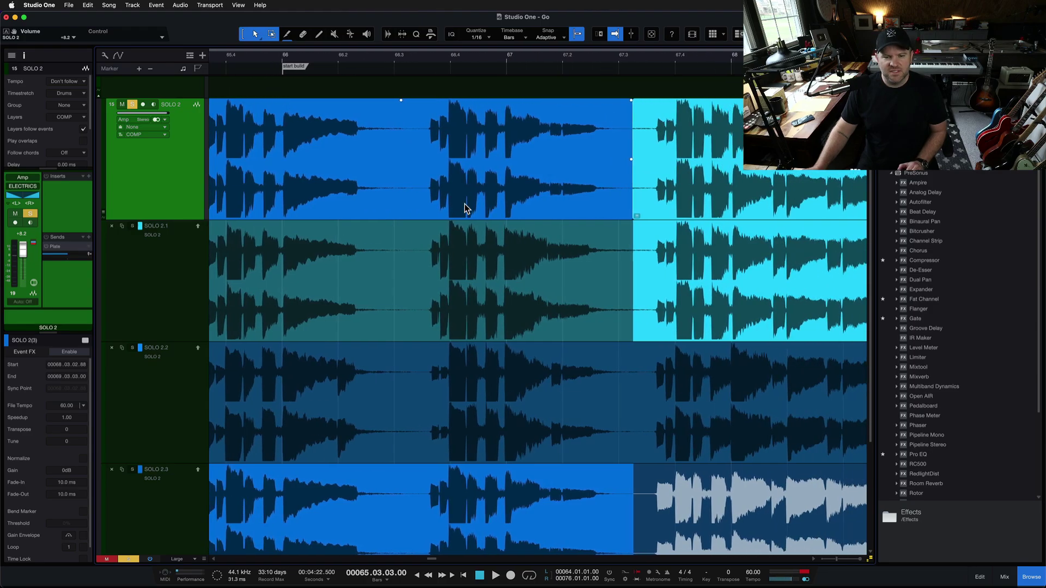
scroll(465, 208, "right", 2)
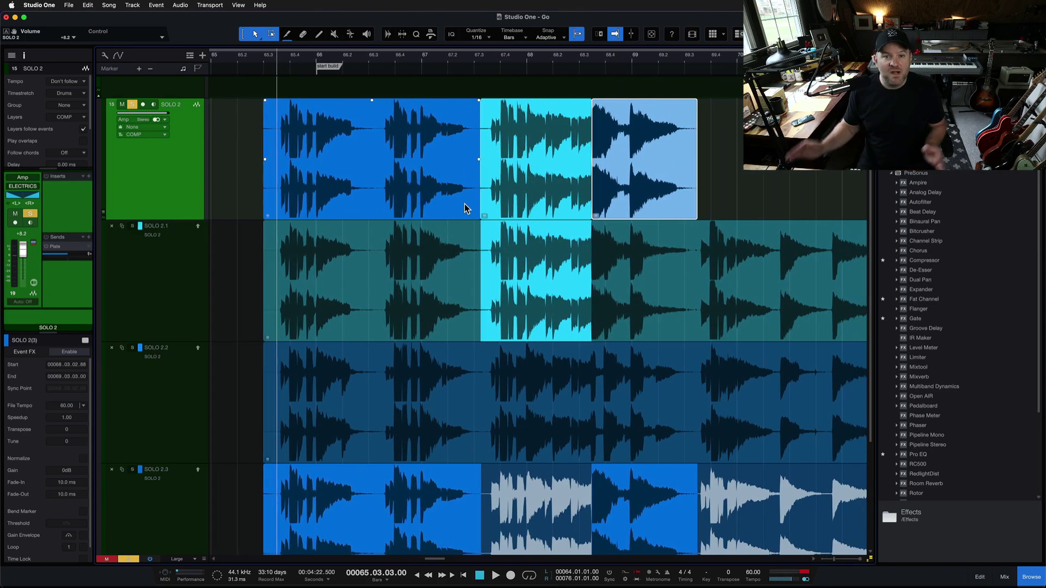
key("space")
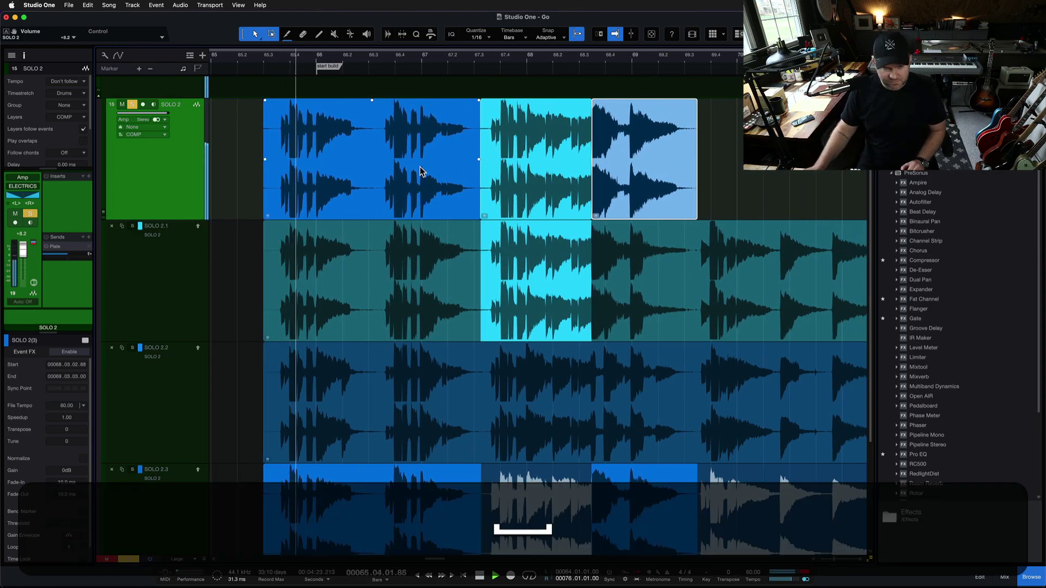
left_click(420, 173)
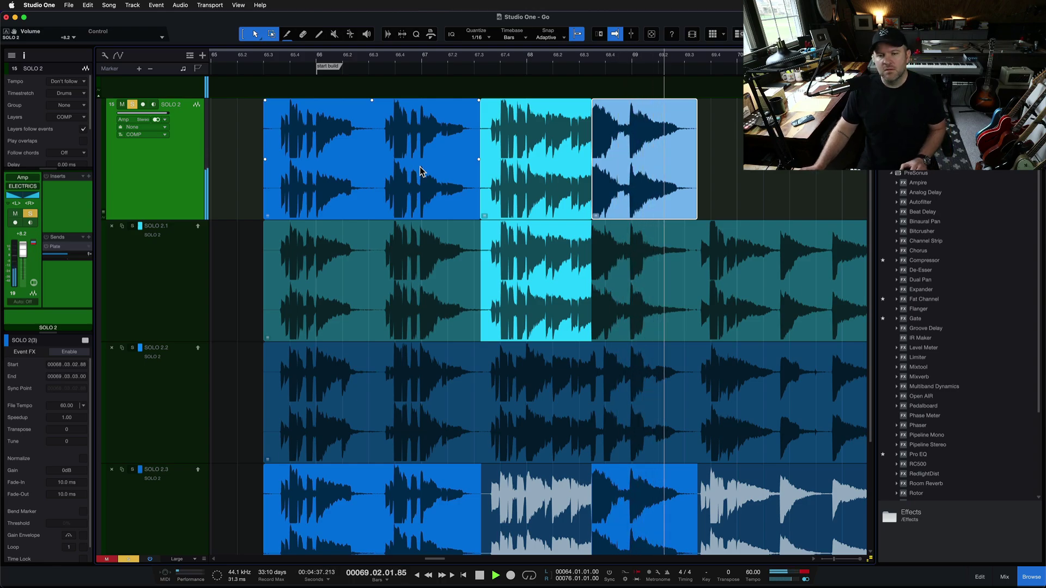
key("space")
Try moving the middle comp piece's start to 67.03.04.00, then undo that change
left_click(537, 172)
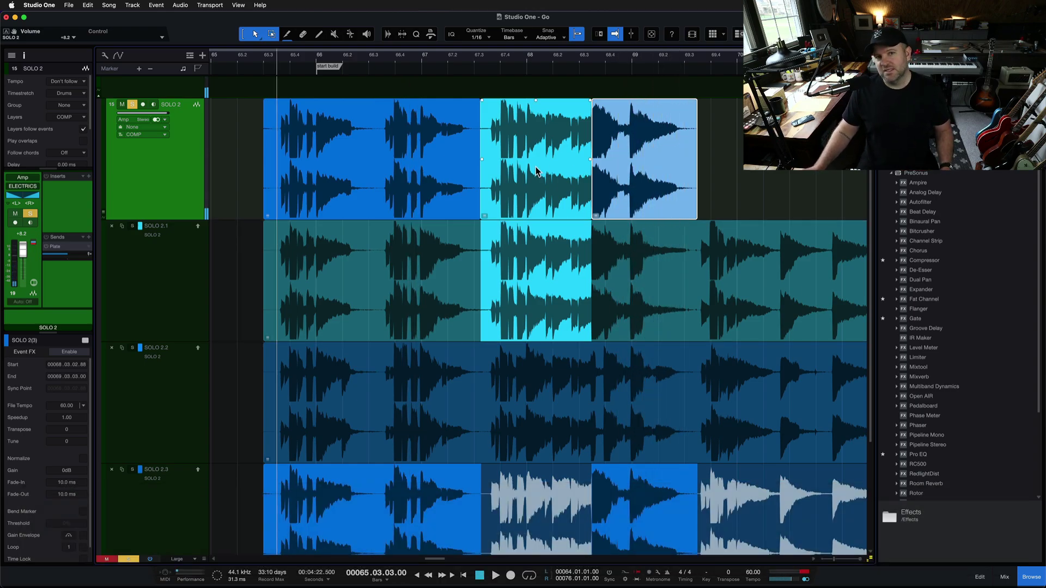
key("z")
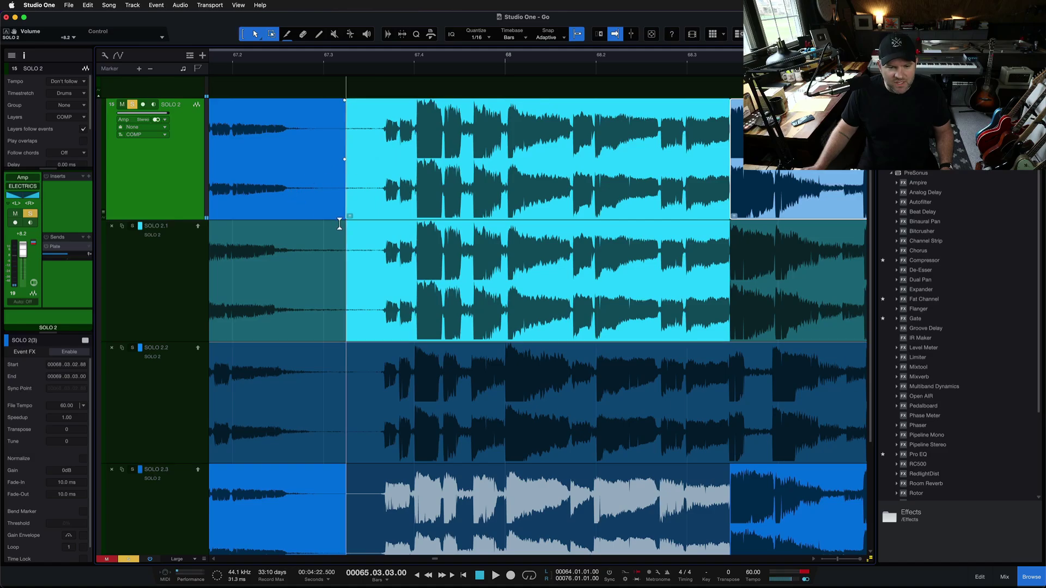
left_click_drag(347, 212, 327, 205)
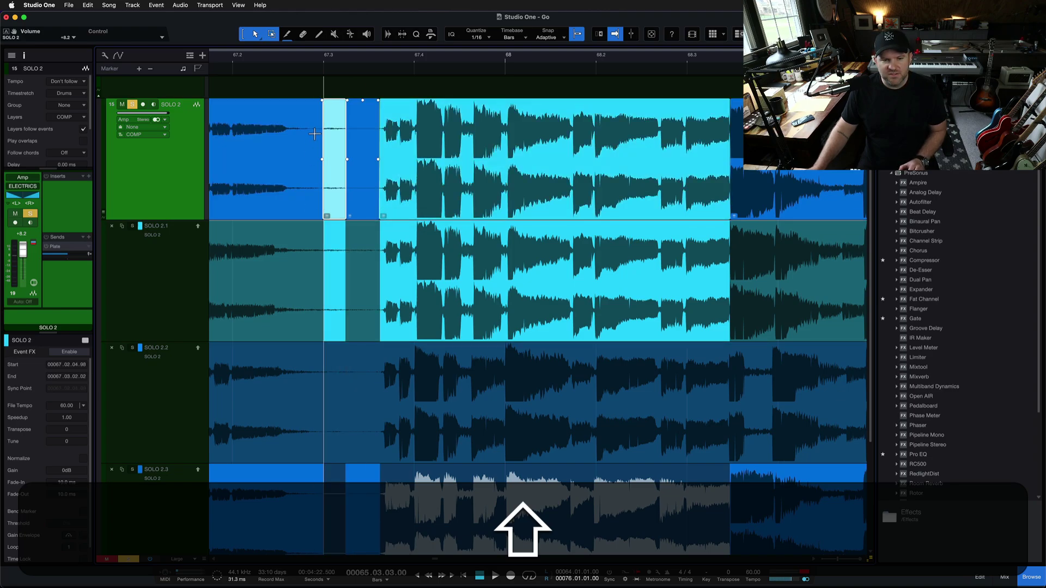
key("super+z")
Play the comp back from near bar 67.2, zoomed out to bars 64–72
left_click(284, 63)
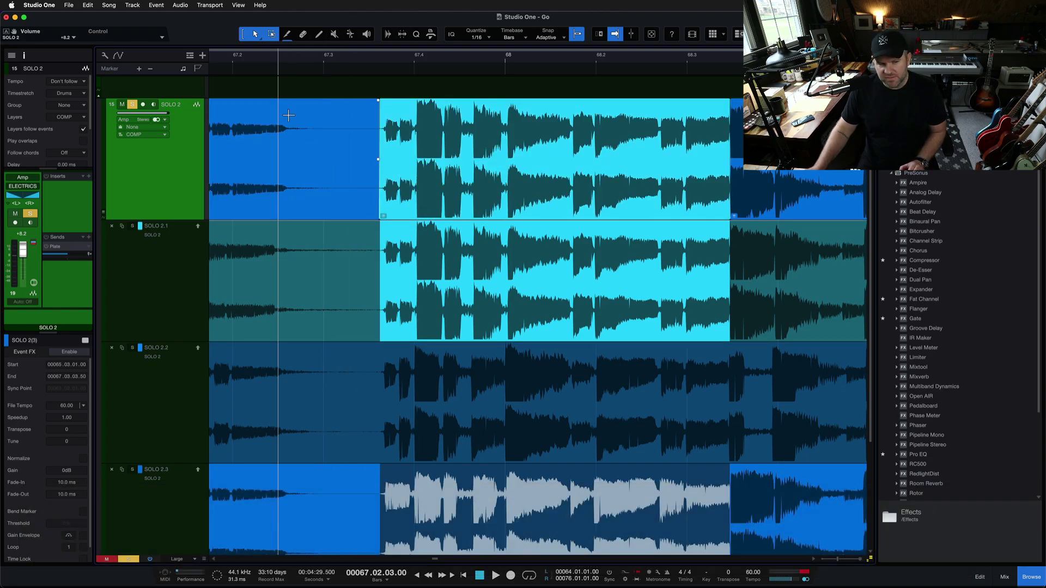
key("space")
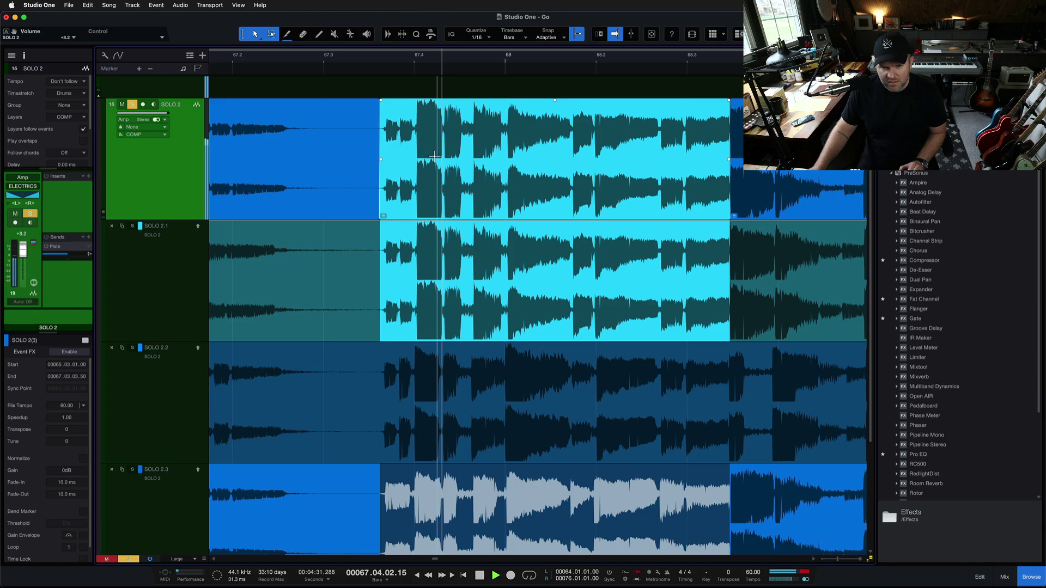
key("w")
key("w")
key("w")
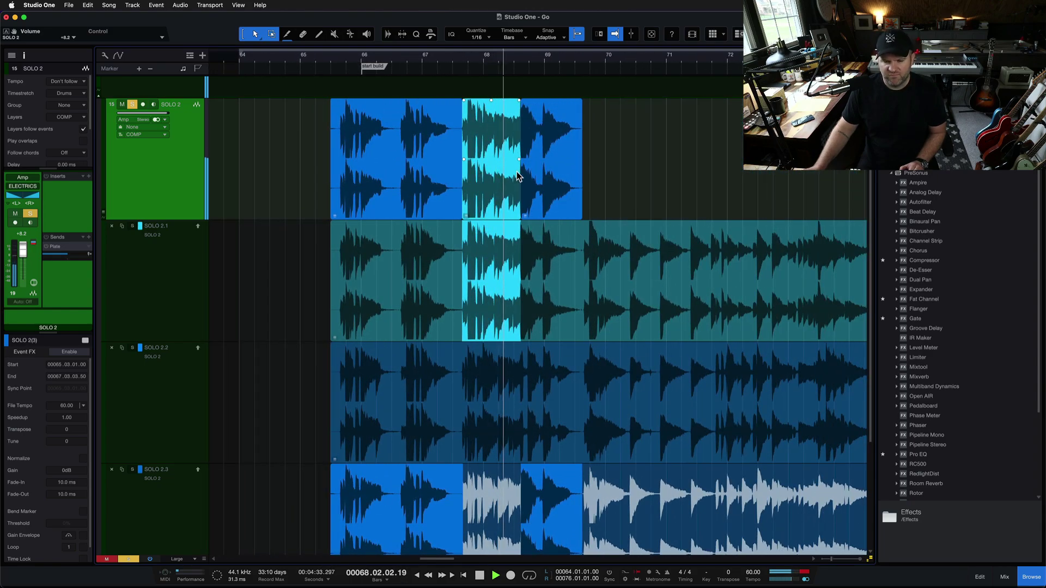
scroll(583, 201, "right", 3)
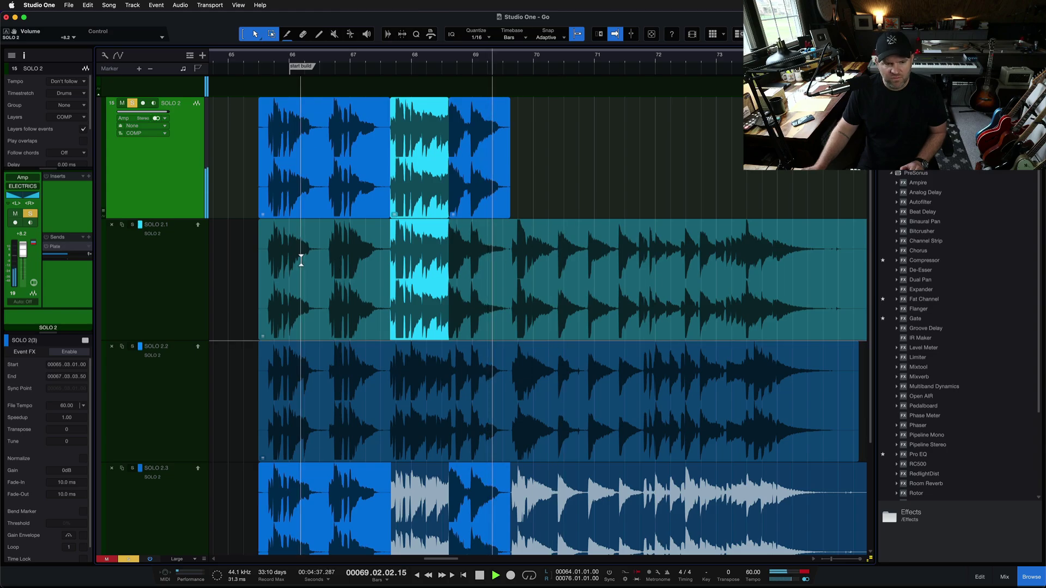
Stop the comp playback, solo take SOLO 2.1, and audition it from bar 69.3
key("space")
left_click(133, 225)
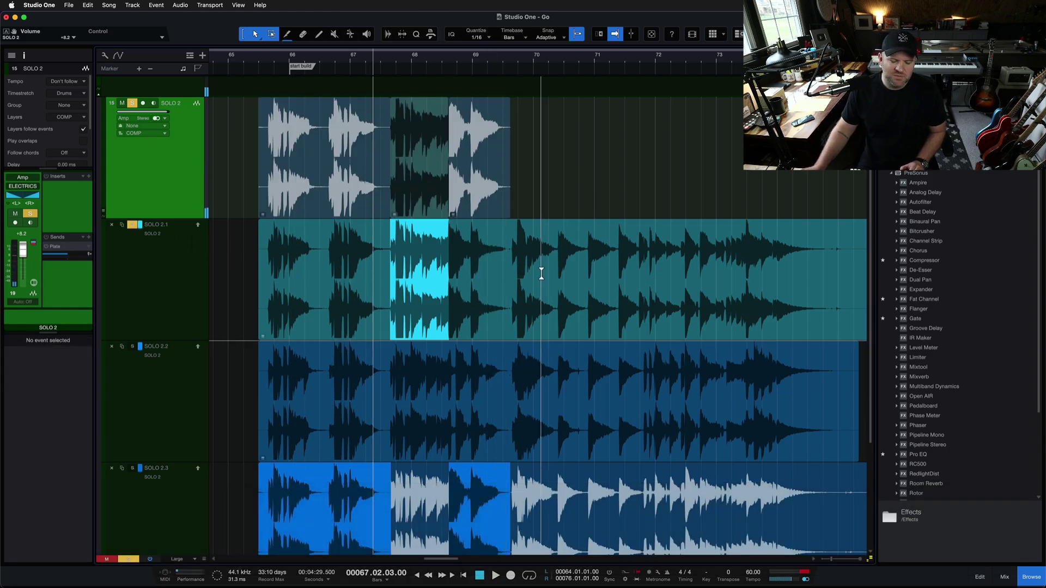
key("e")
left_click(487, 64)
key("e")
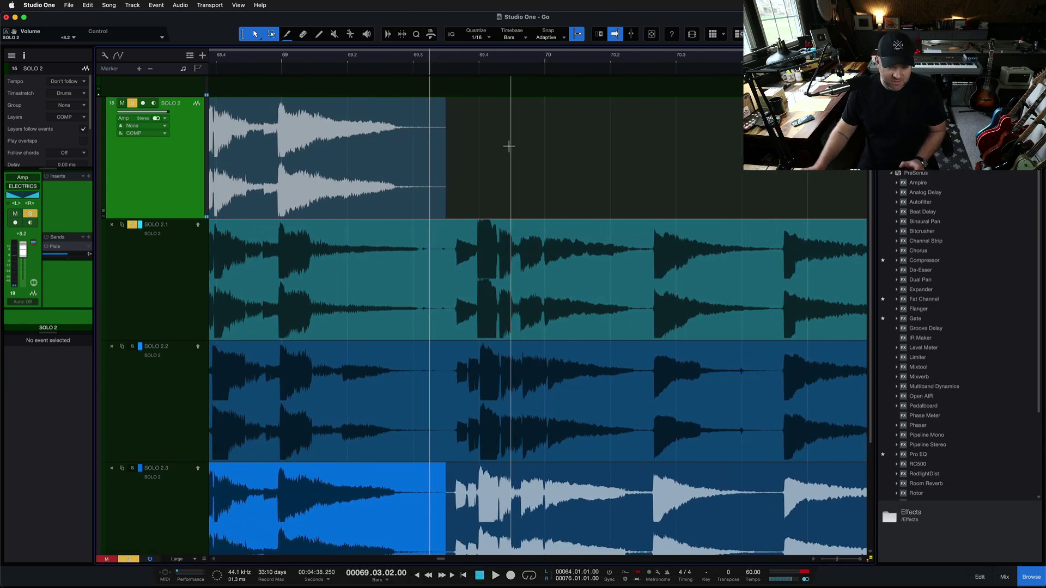
key("e")
key("w")
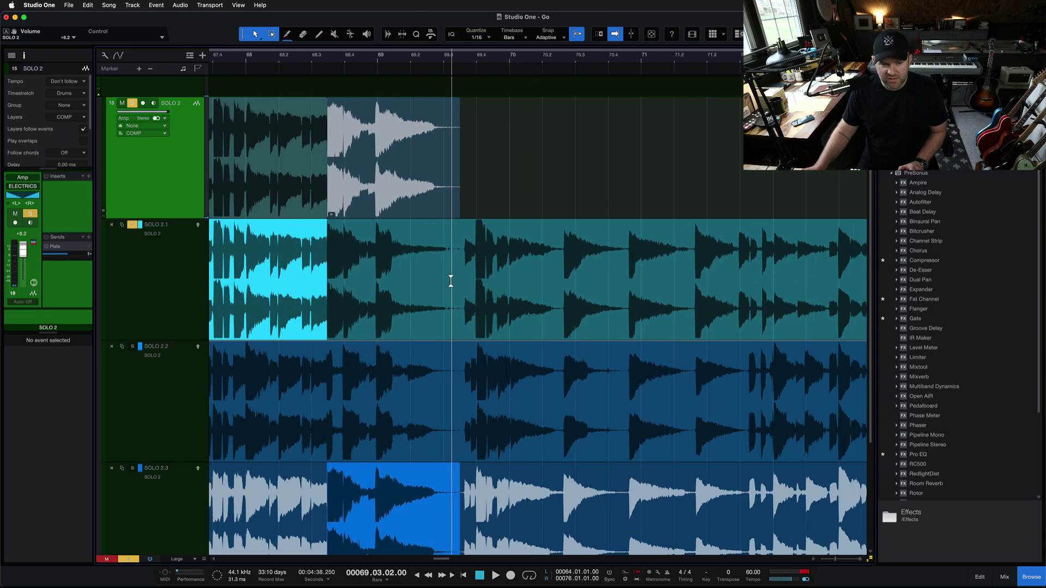
scroll(450, 280, "right", 3)
key("w")
scroll(451, 281, "right", 2)
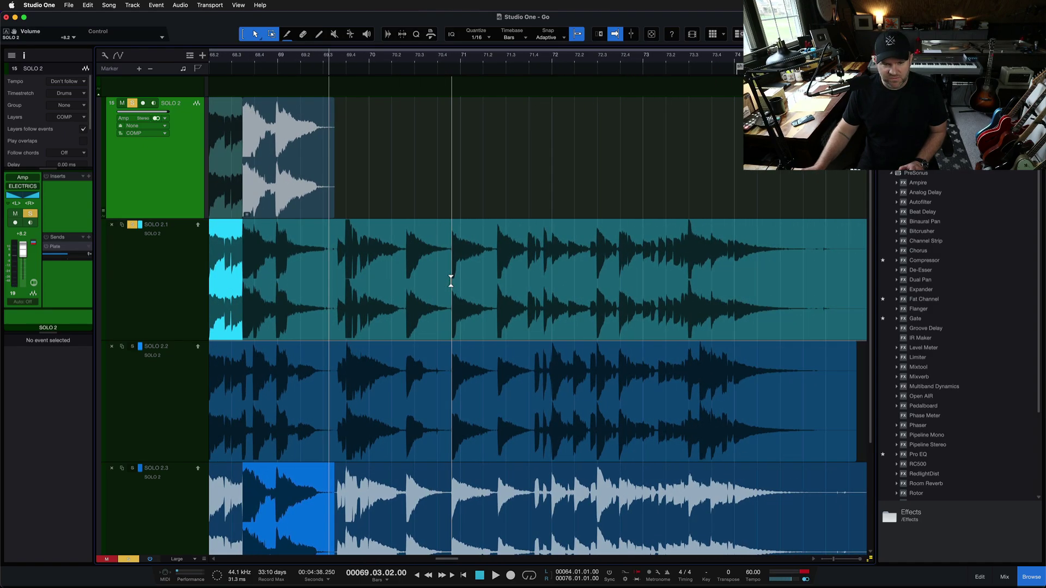
key("space")
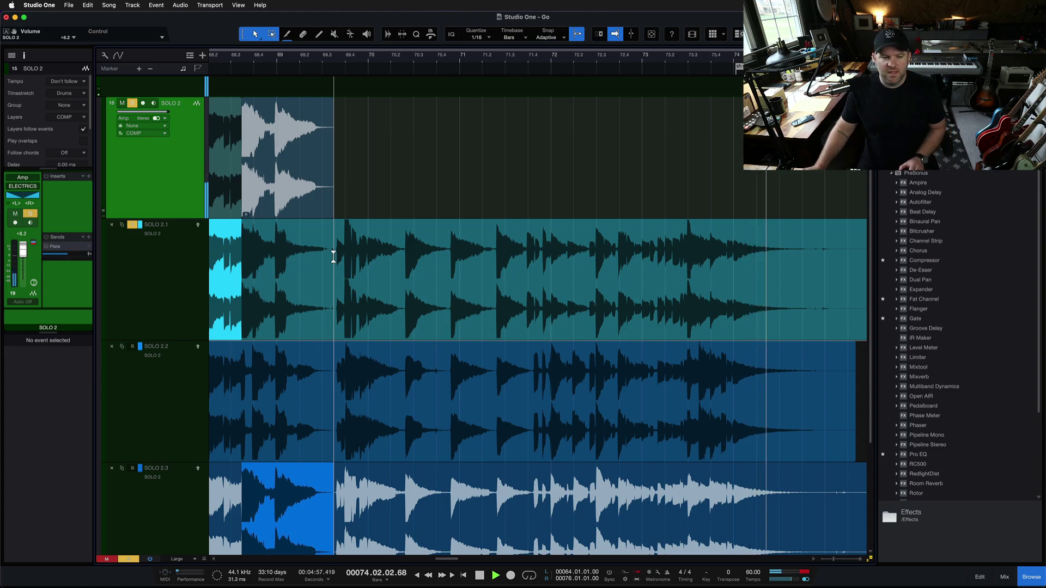
Comp take SOLO 2.1 from bar 69.3 to its end near bar 75
key("space")
left_click_drag(333, 256, 854, 304)
scroll(804, 325, "right", 2)
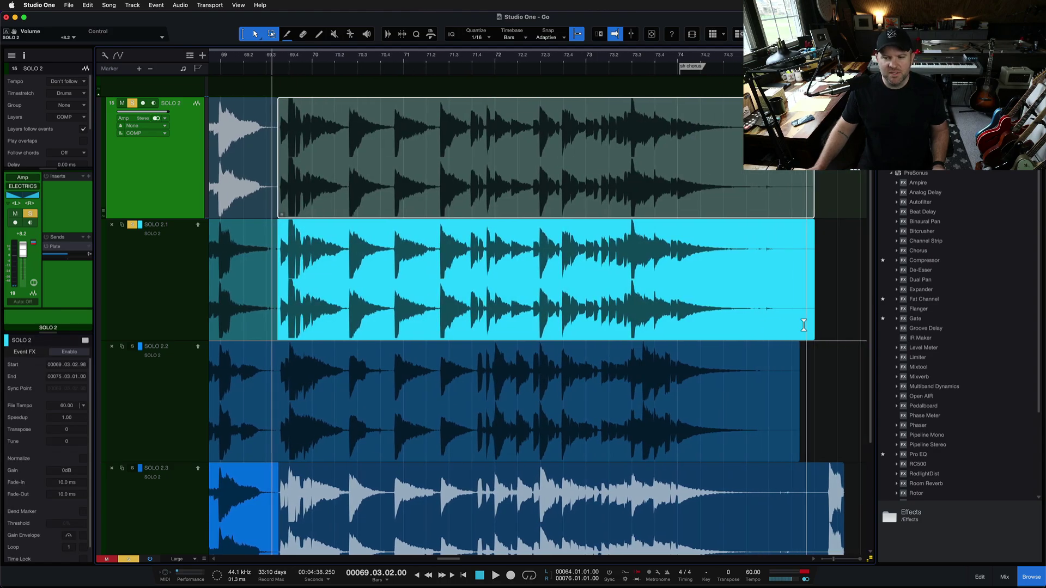
scroll(397, 165, "left", 7)
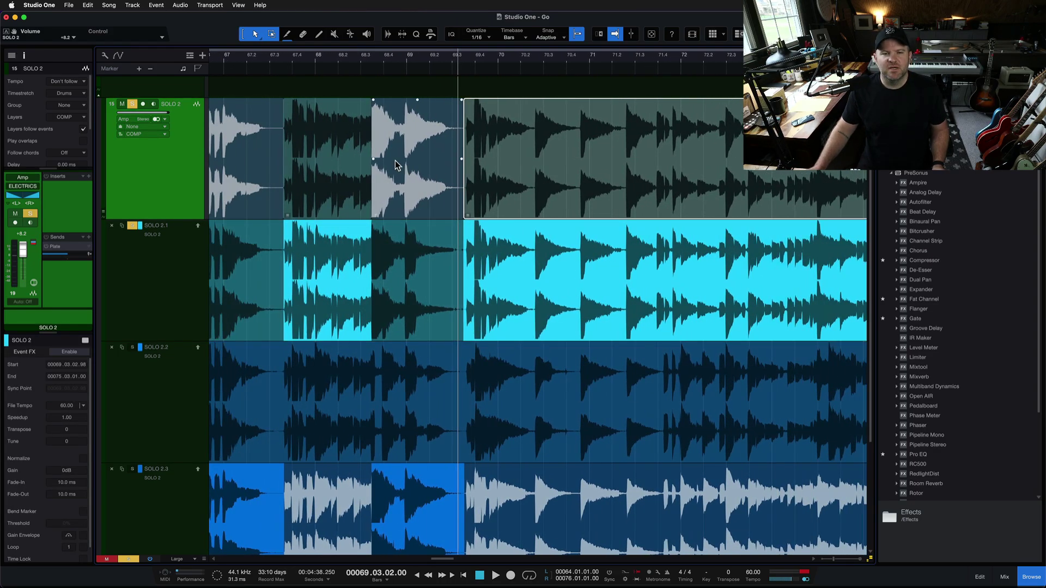
scroll(397, 165, "up", 1)
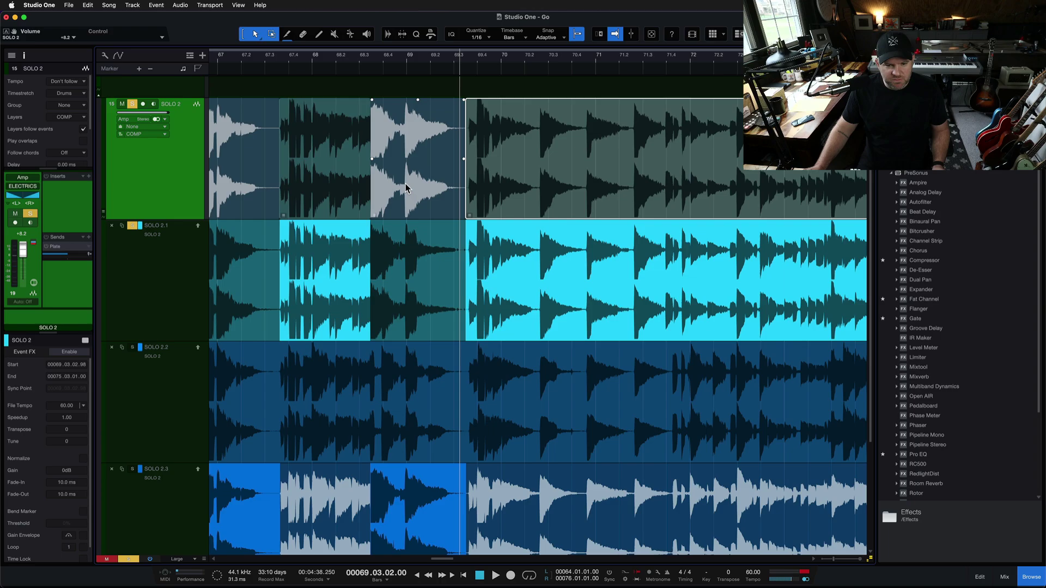
Trim the start of the new comp piece after bar 69.3 slightly later
left_click(396, 202)
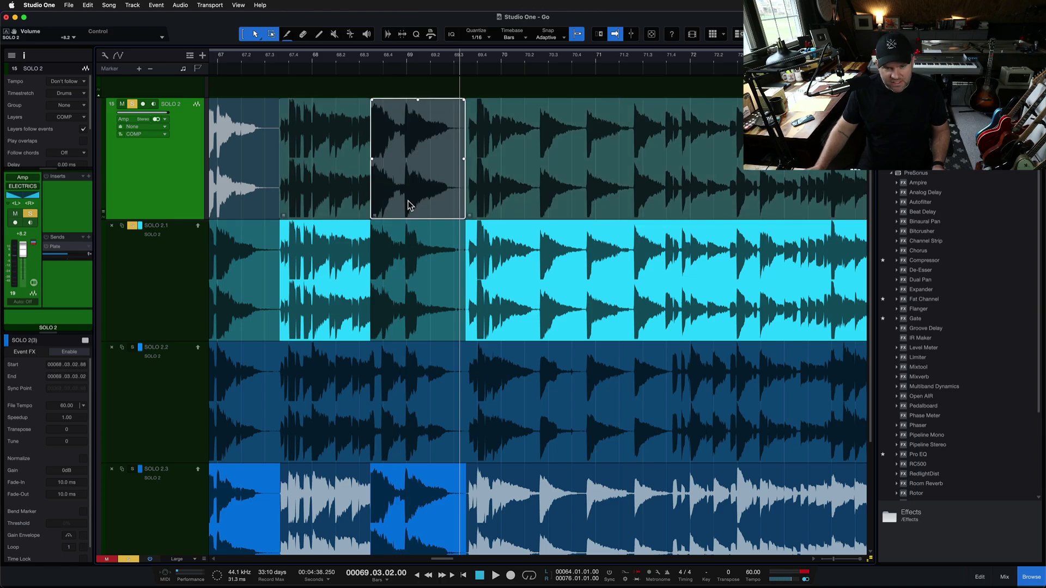
left_click(505, 192)
scroll(504, 191, "up", 5)
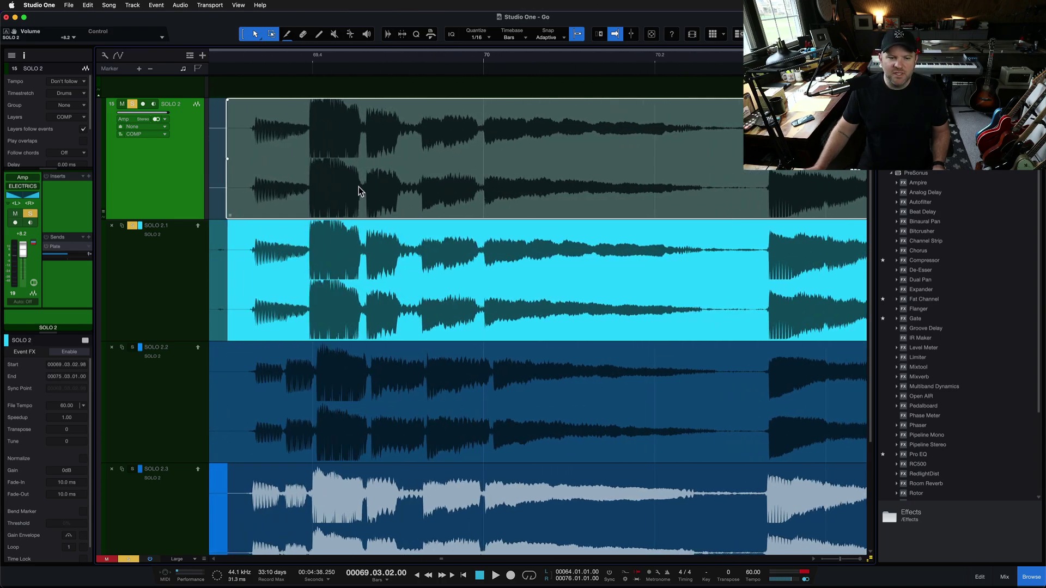
scroll(359, 188, "left", 3)
left_click_drag(353, 207, 374, 208)
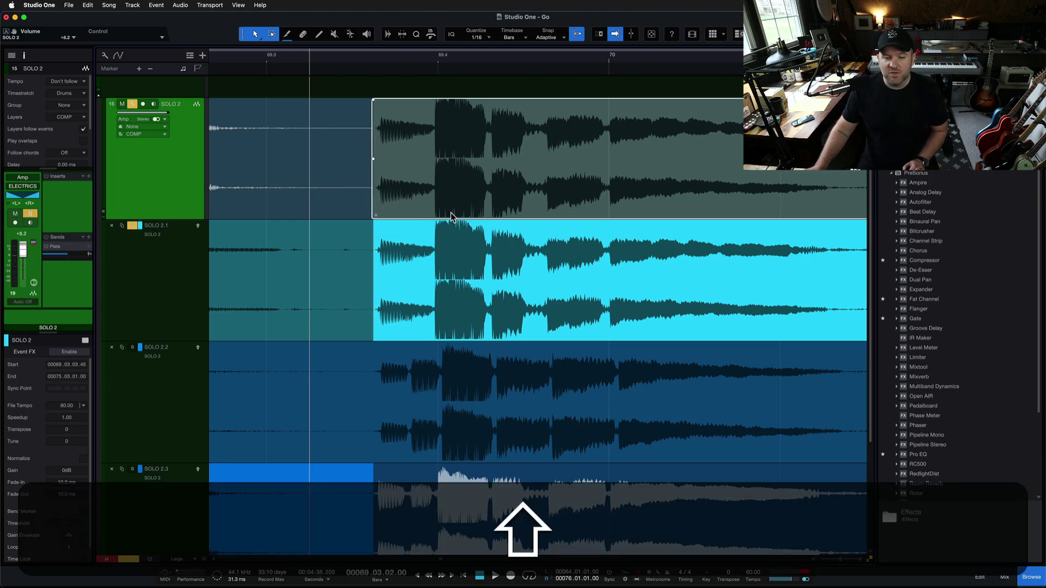
scroll(451, 216, "down", 5)
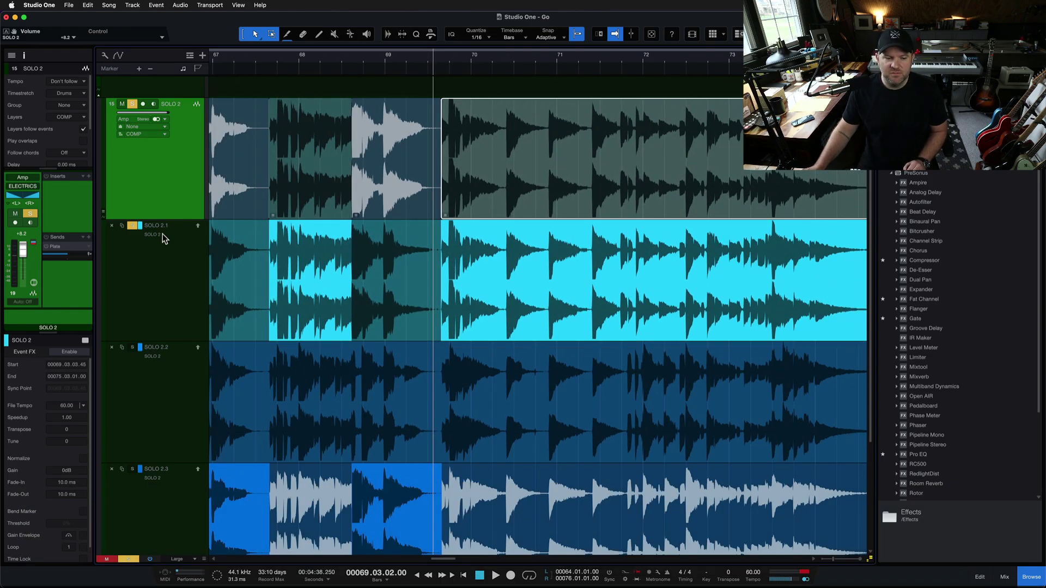
Save the song, unsolo SOLO 2.1, and select the first comp piece around bars 66–68
key("super+s")
left_click(130, 225)
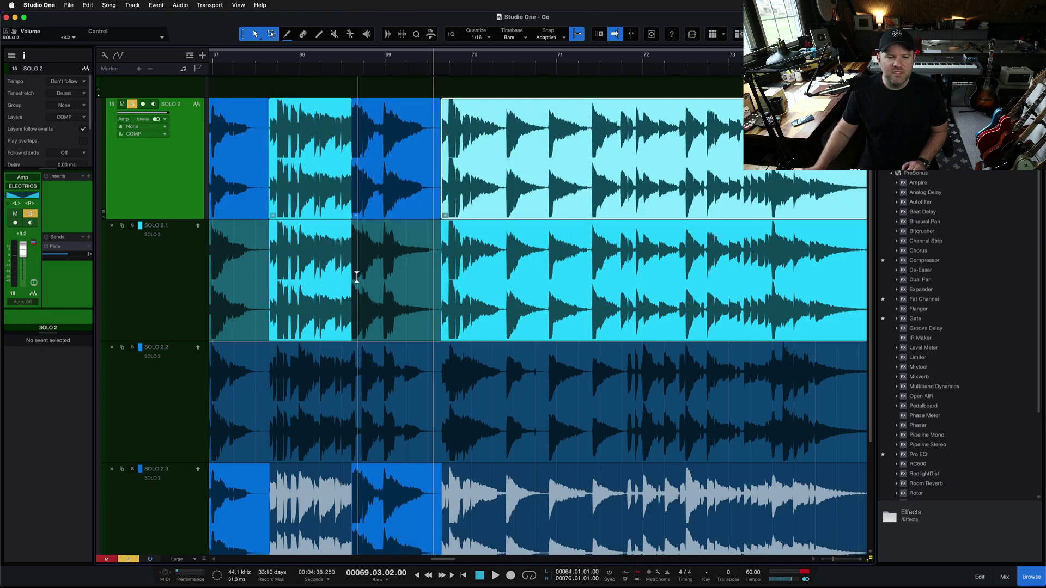
scroll(357, 277, "down", 3)
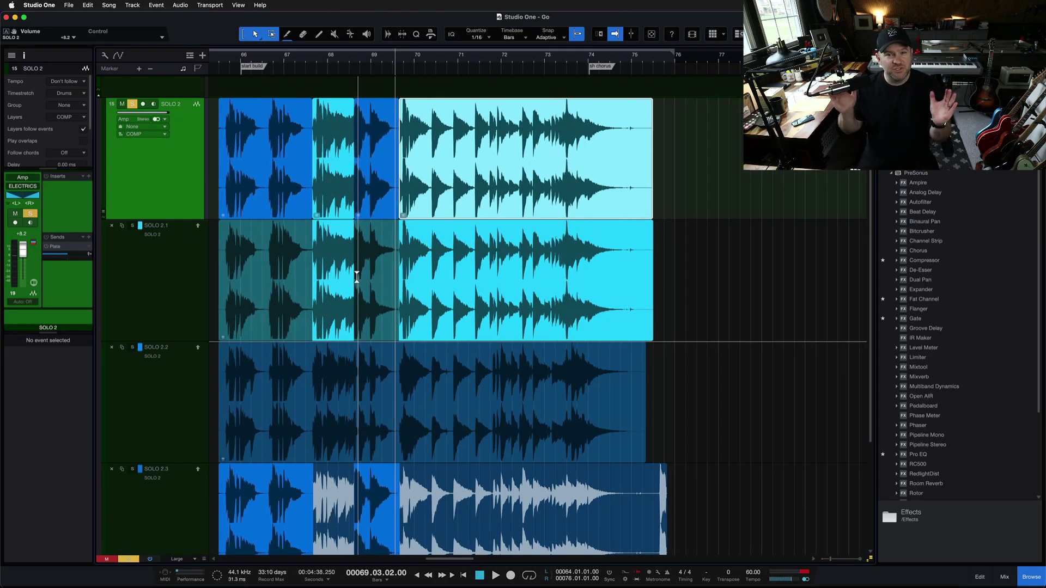
left_click(279, 209)
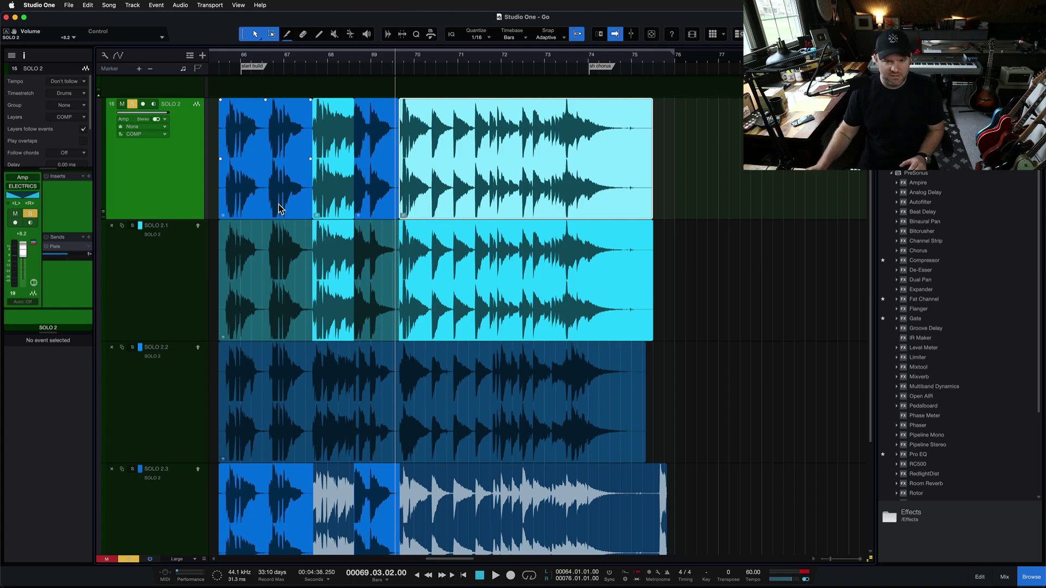
scroll(279, 209, "up", 3)
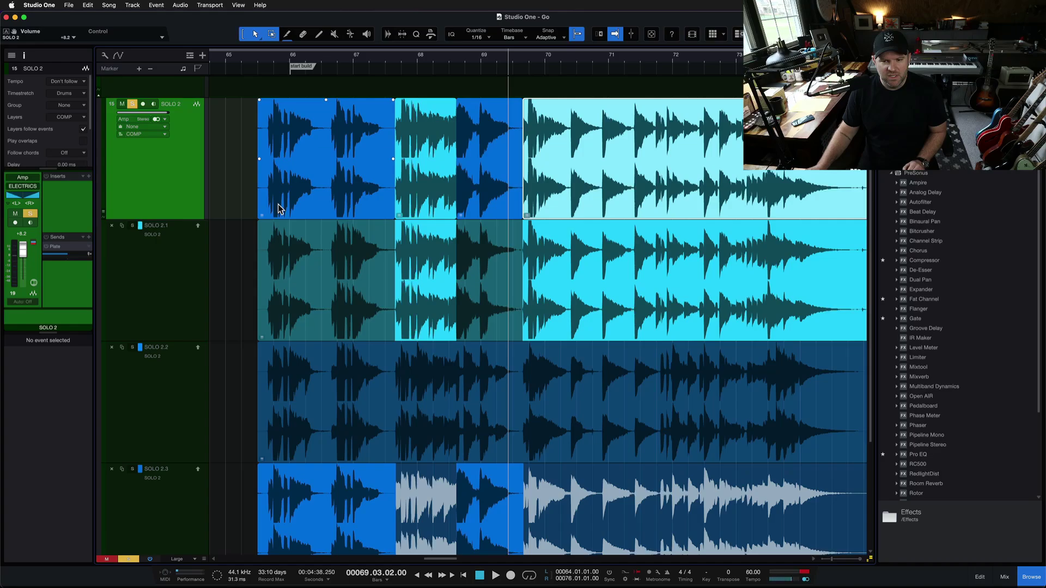
Inspect each piece of the four-piece comp, then unsolo the SOLO 2 track
scroll(279, 209, "down", 1)
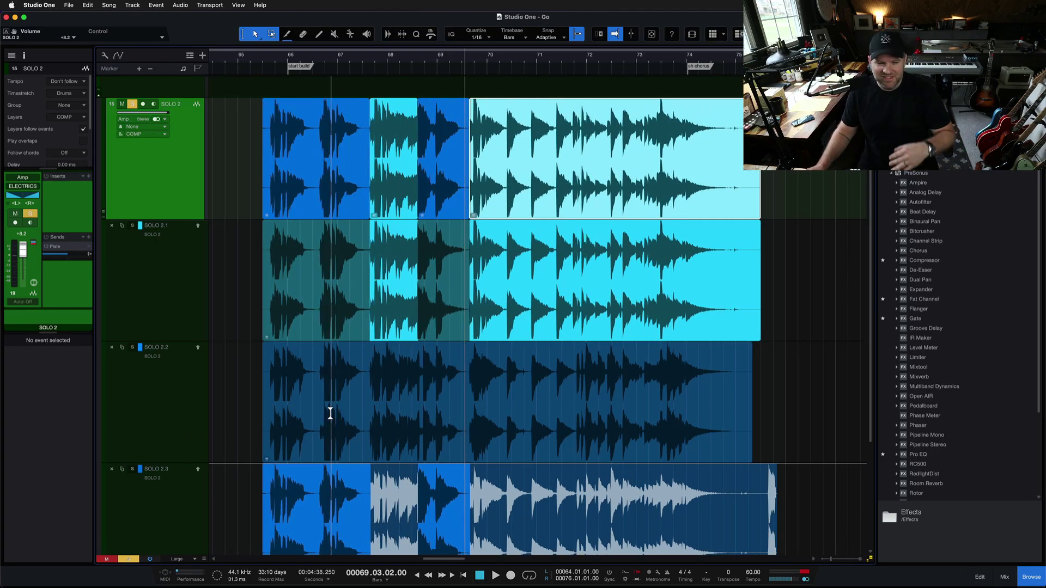
left_click(357, 197)
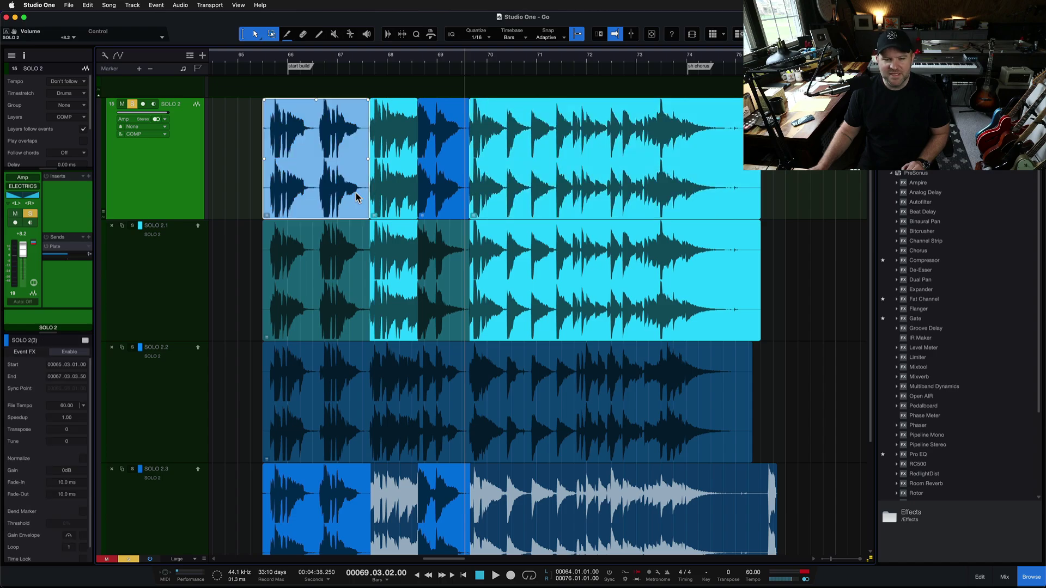
left_click(409, 198)
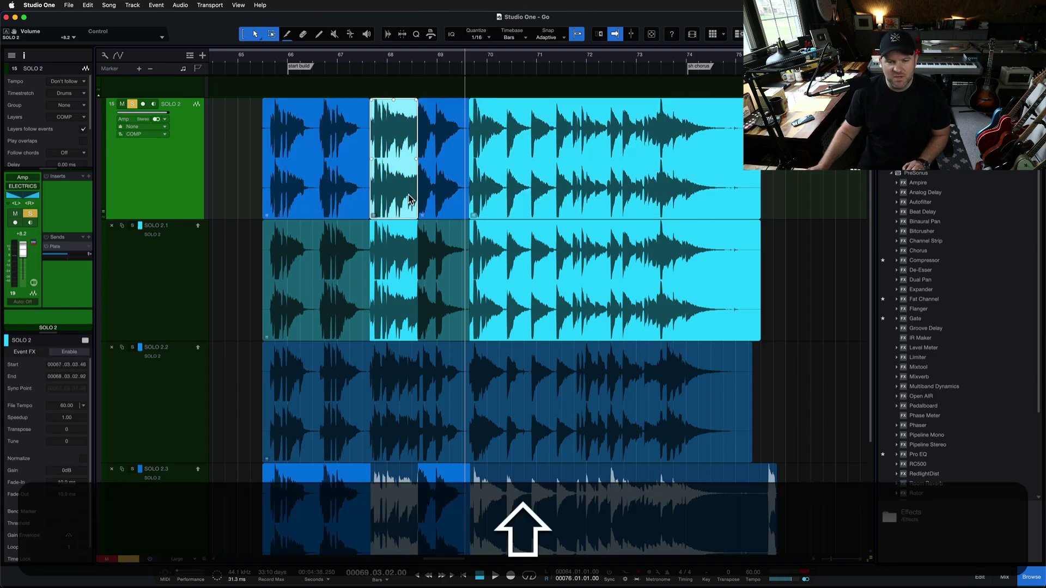
left_click(437, 204)
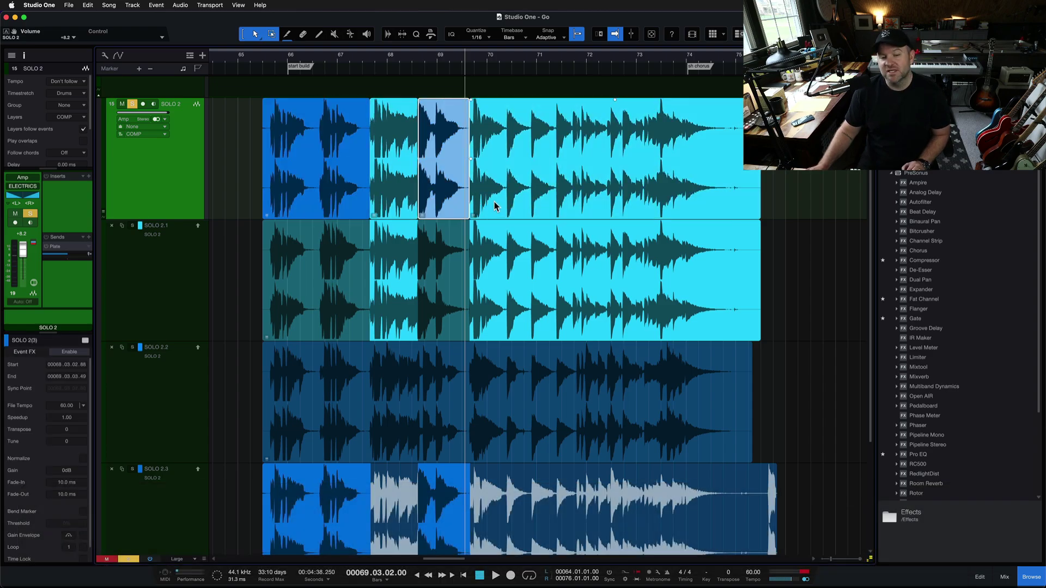
left_click(304, 197)
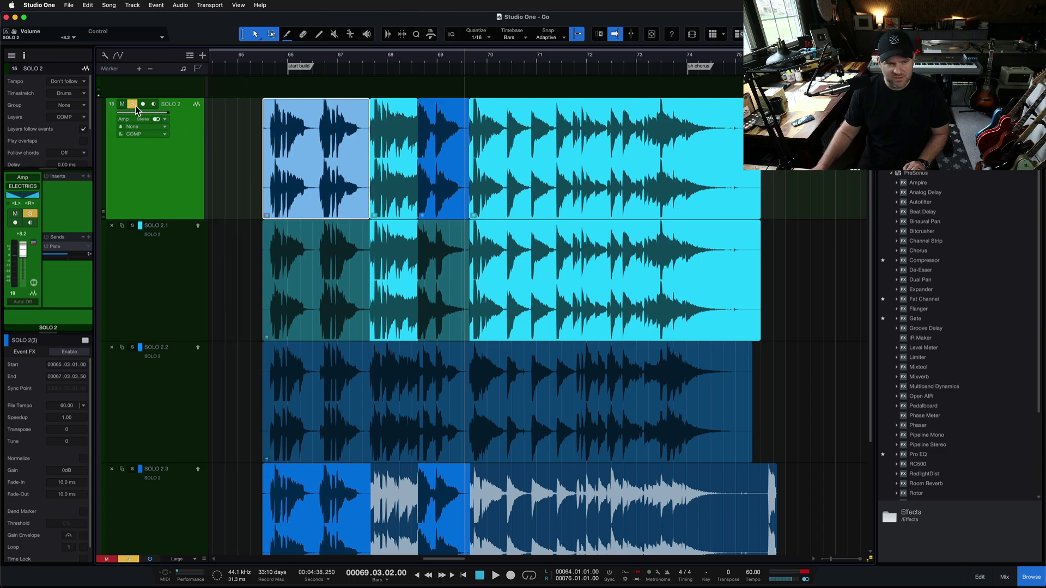
left_click(134, 104)
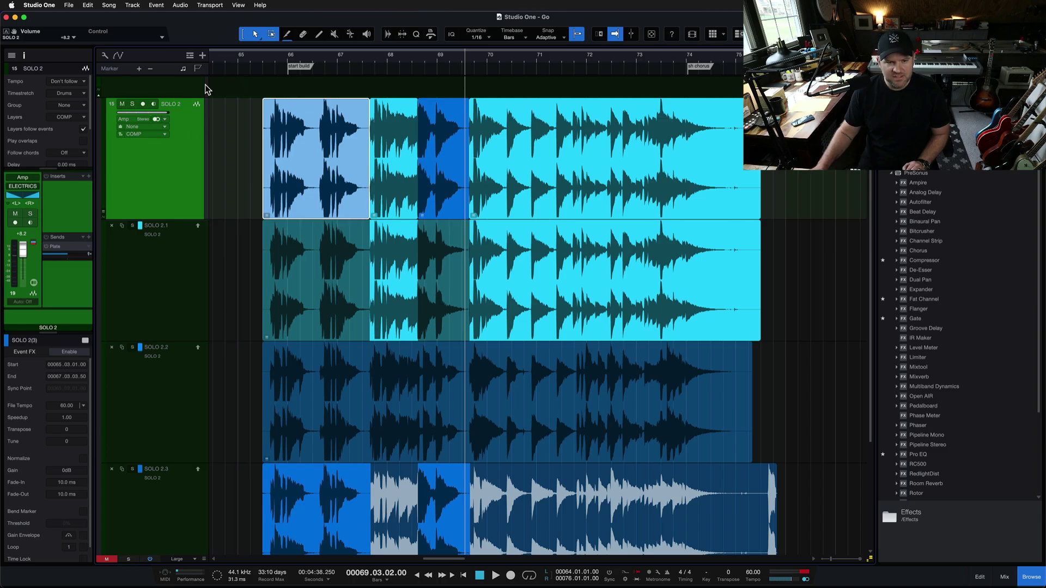
Insert a Compressor on SOLO 2 with the Butter preset and raise its ratio to 1.3:1
left_click(89, 177)
type("comp")
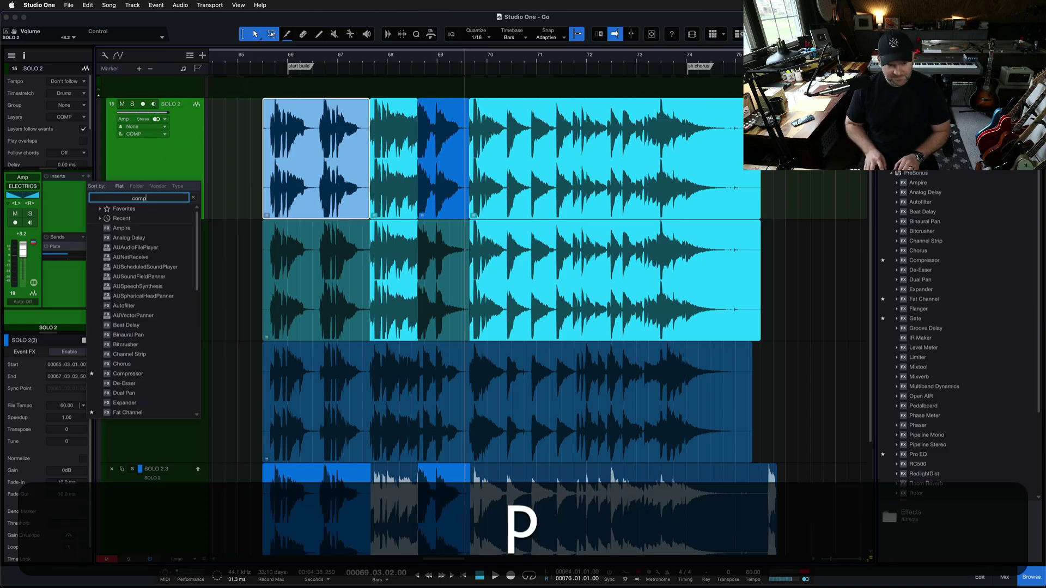
key("Return")
left_click(607, 134)
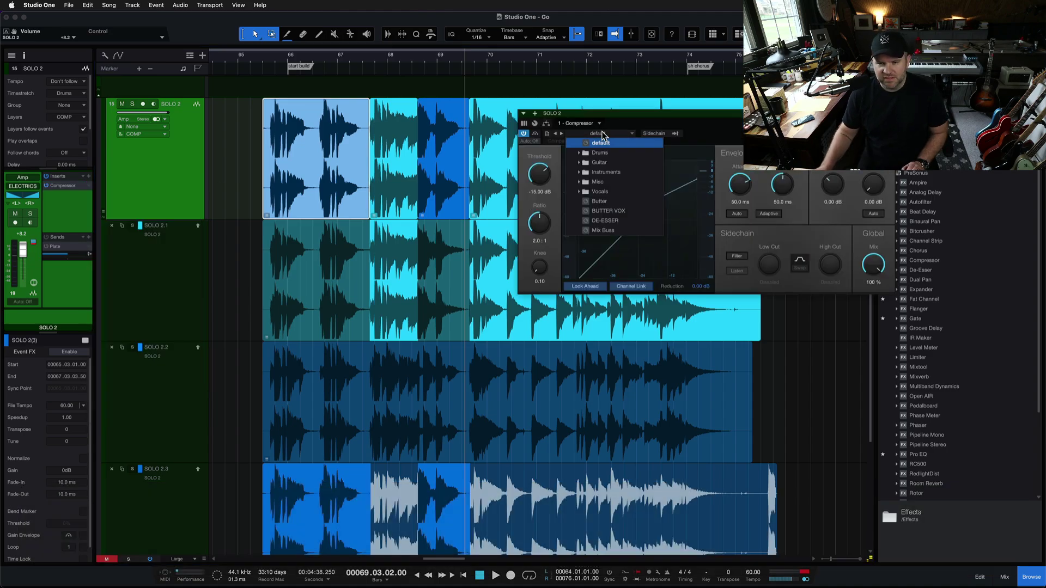
left_click(622, 202)
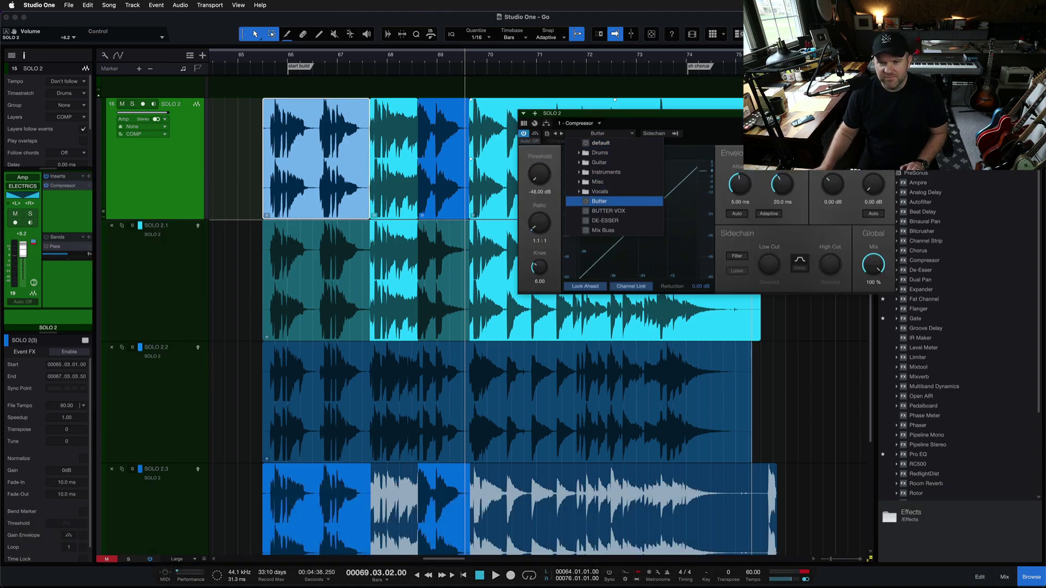
left_click_drag(691, 118, 298, 139)
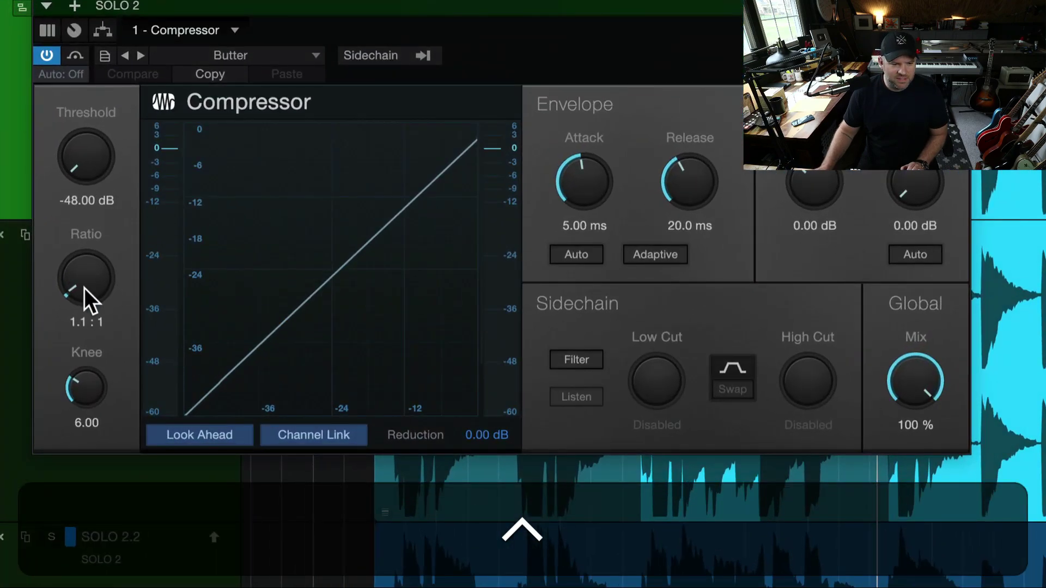
left_click_drag(84, 288, 84, 266)
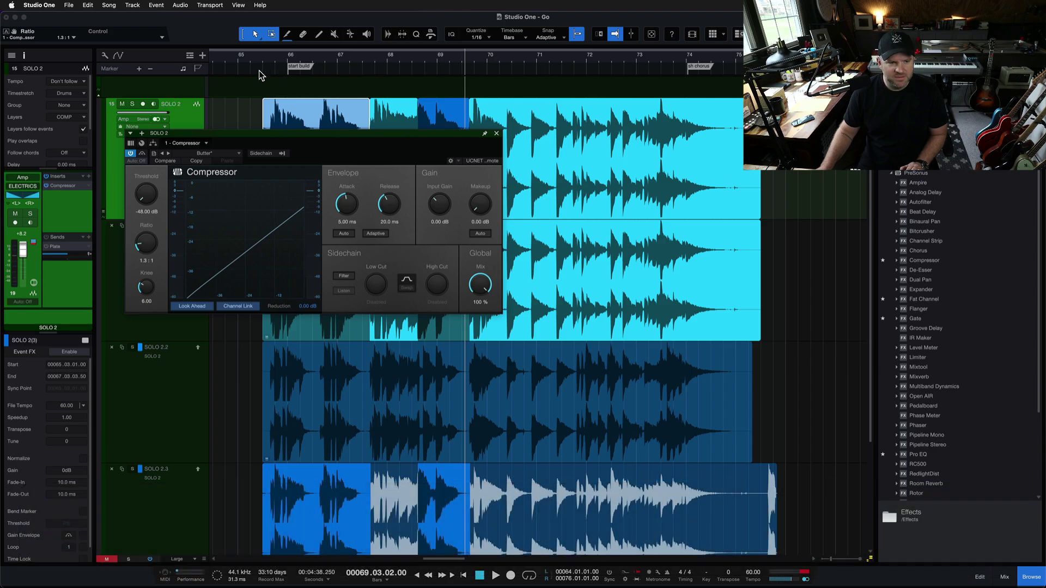
Solo SOLO 2 and, during playback, set ratio 1.4:1 and makeup gain 5.76 dB
left_click(131, 106)
key("s")
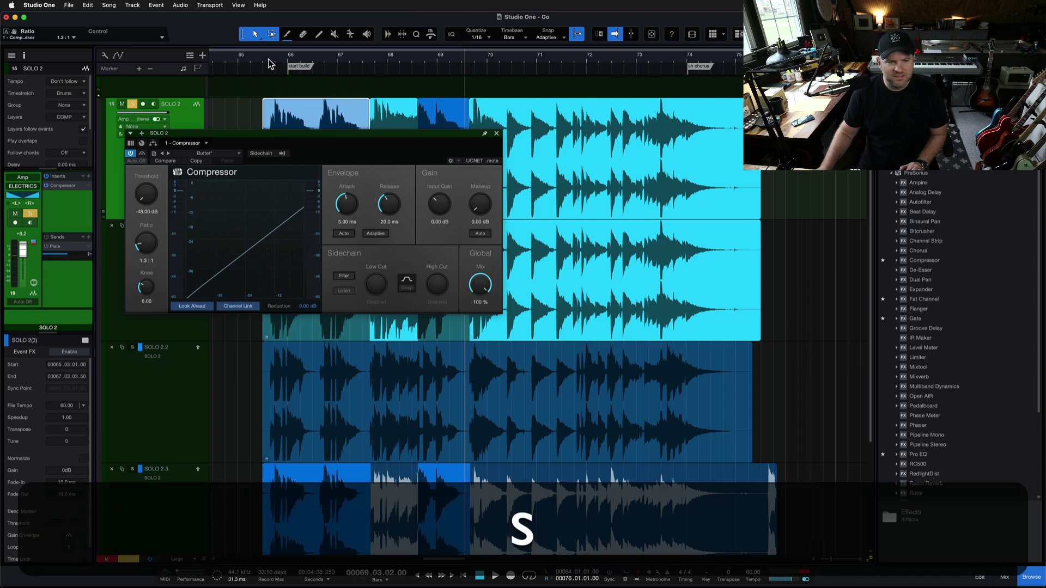
key("space")
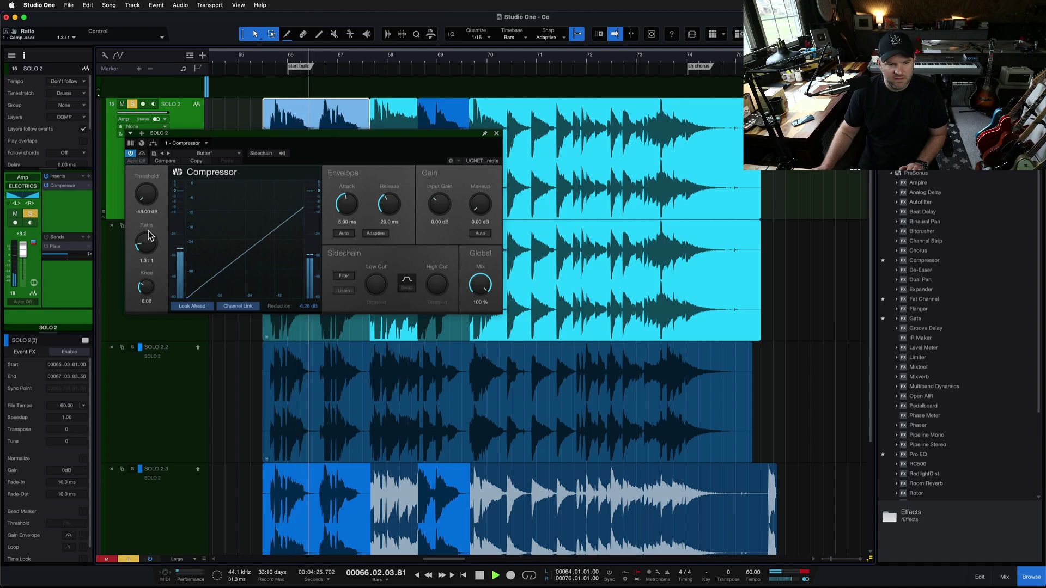
left_click_drag(148, 236, 149, 231)
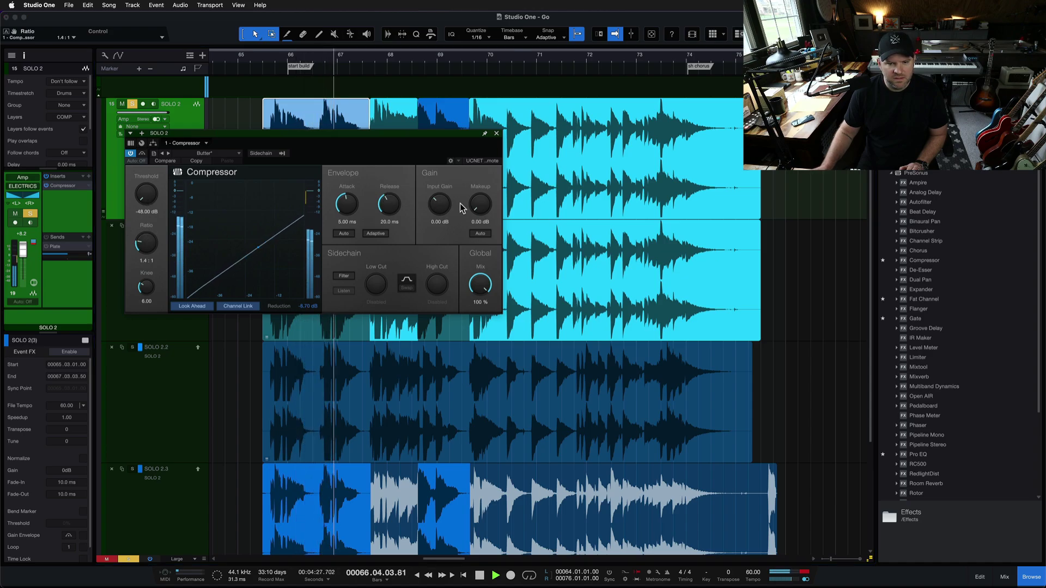
left_click_drag(480, 205, 482, 199)
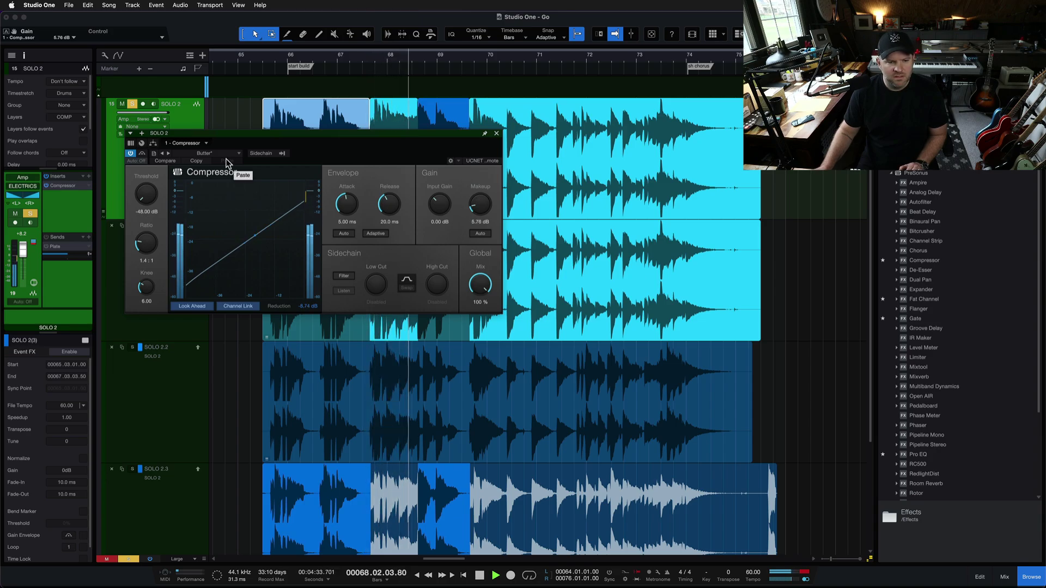
key("shift+super+s")
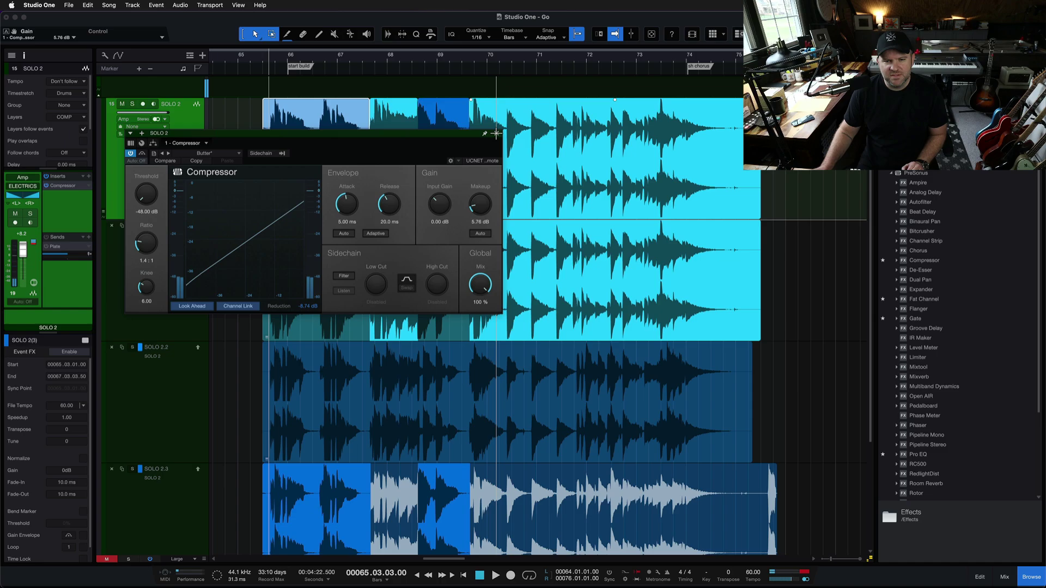
Close the Compressor window and save the song
left_click(496, 132)
key("super+s")
scroll(313, 94, "left", 5)
scroll(313, 94, "left", 2)
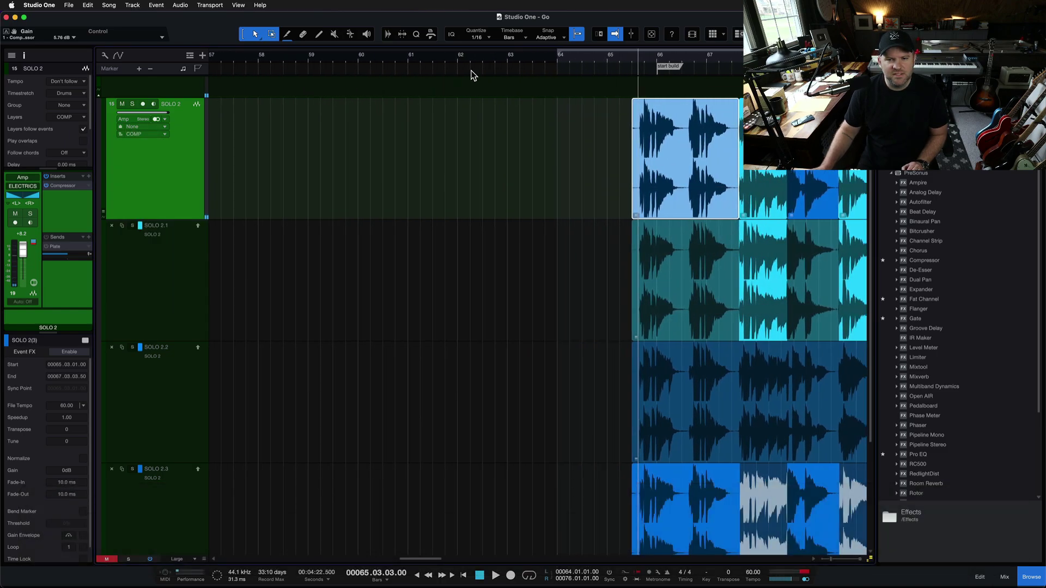
scroll(486, 95, "down", 3)
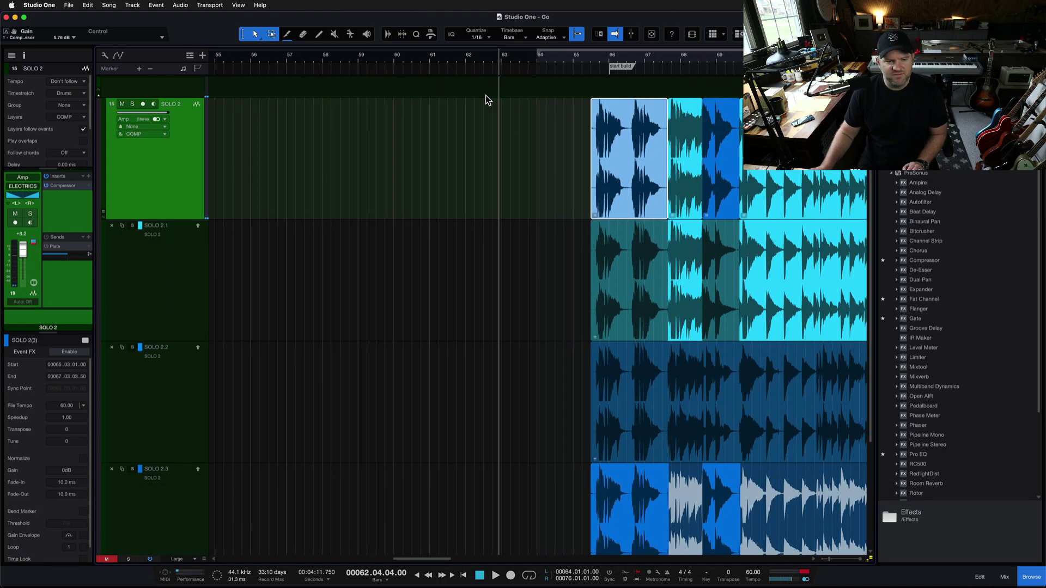
Play back the SOLO 2 comp with the timeline following playback
key("space")
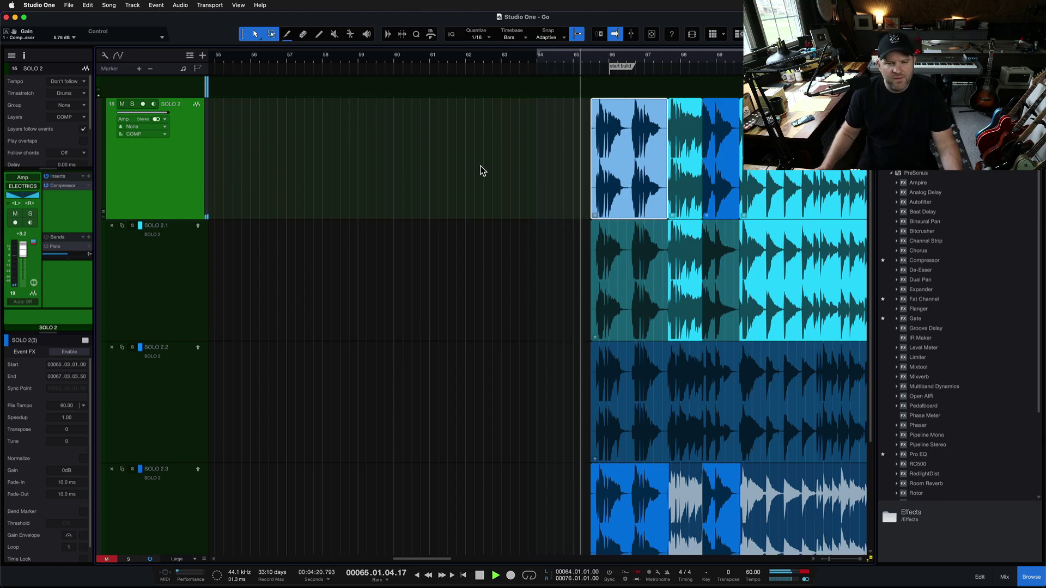
scroll(592, 164, "right", 6)
scroll(593, 164, "up", 5)
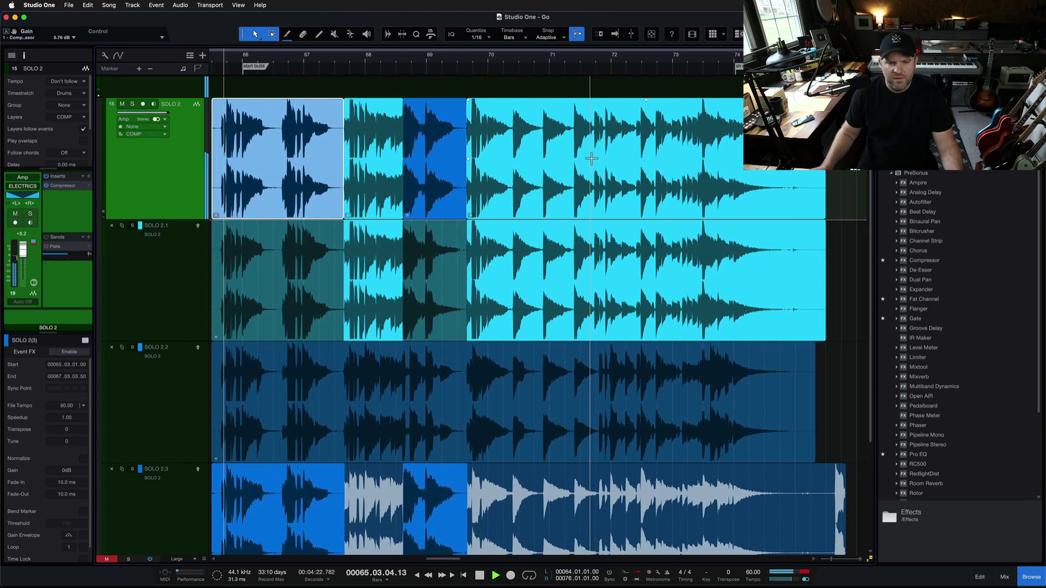
key("f")
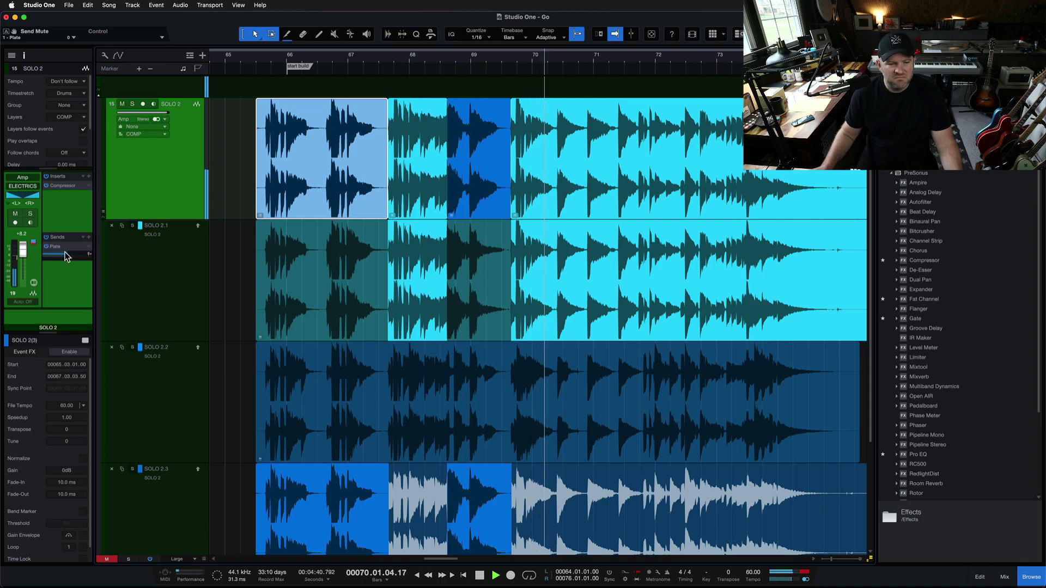
mouse_move(67, 260)
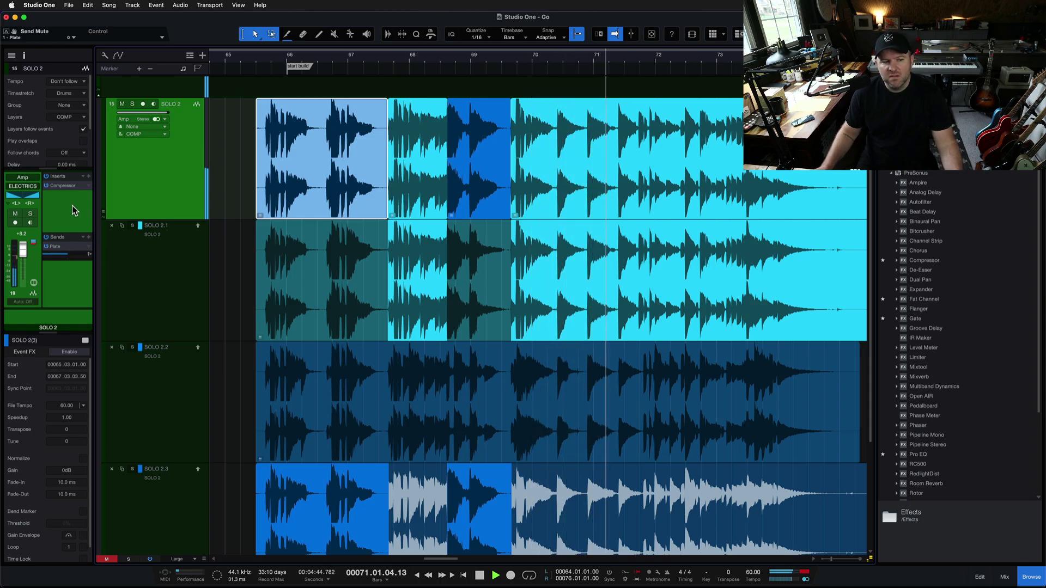
Set the SOLO 2 compressor to 1.6:1 ratio, 2.92 ms attack and 9.60 dB makeup, then save
left_click(66, 186)
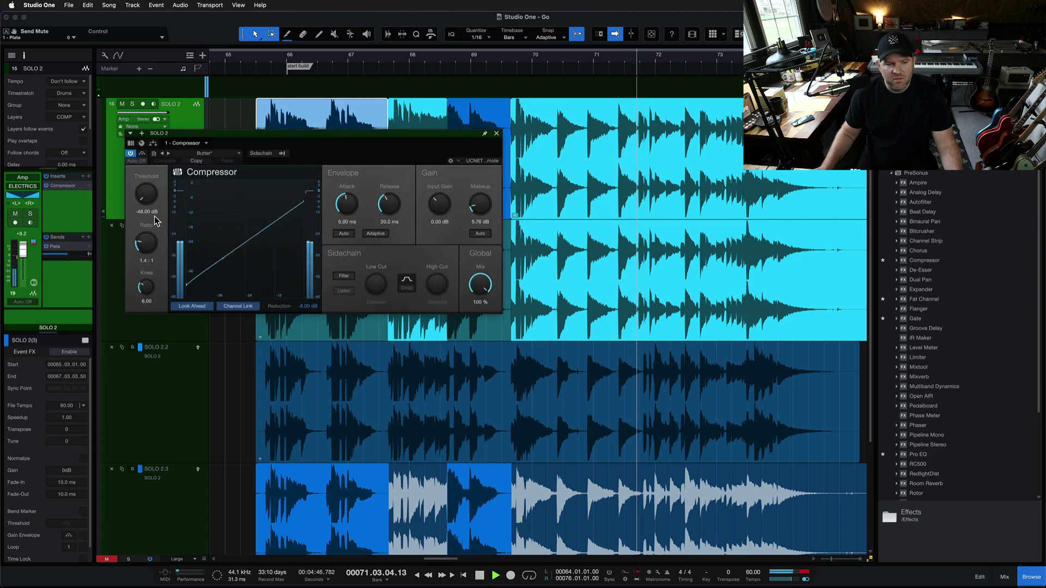
left_click_drag(147, 242, 145, 236)
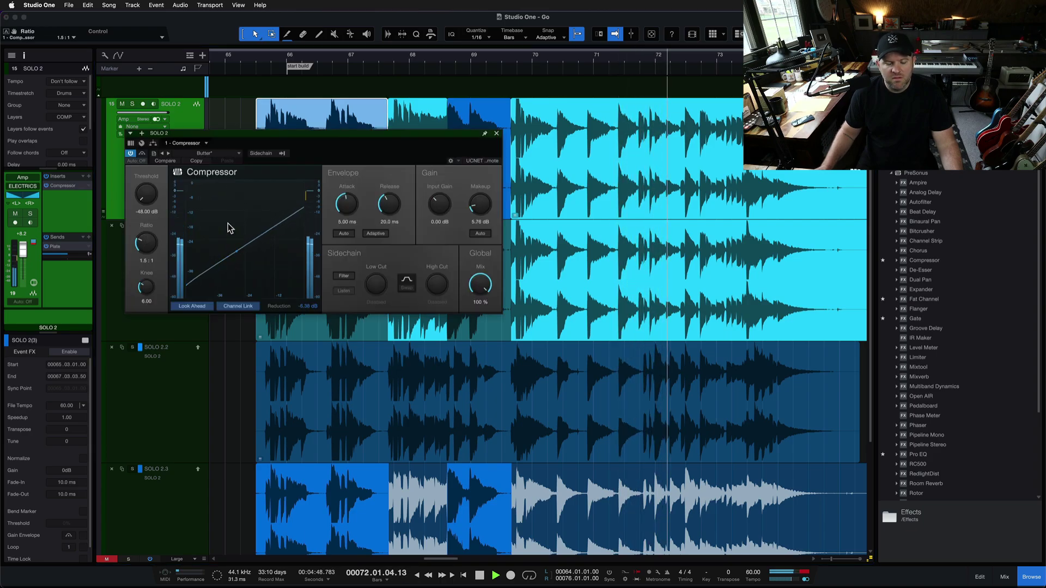
left_click_drag(482, 209, 480, 202)
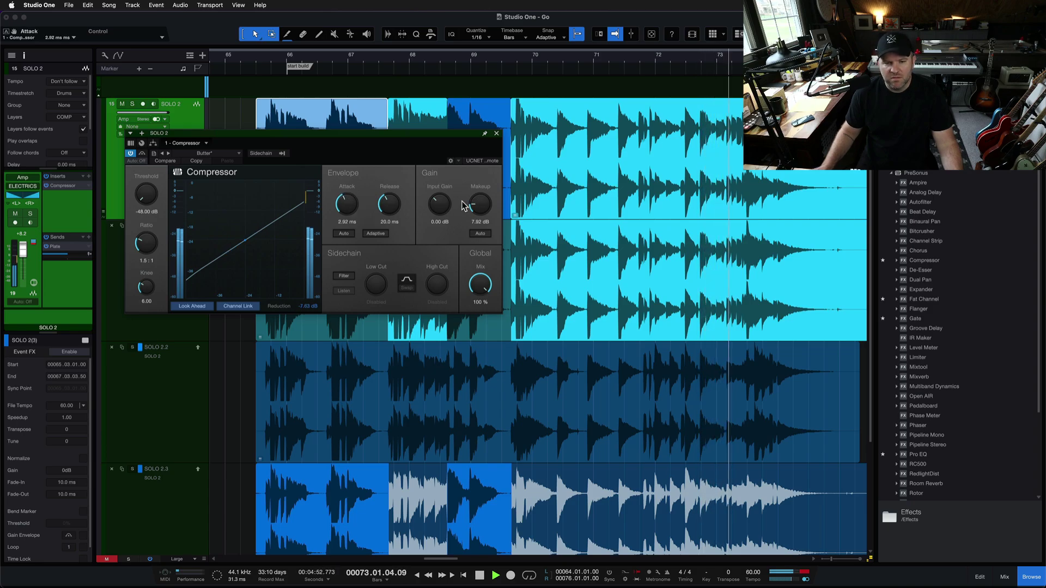
left_click_drag(484, 209, 482, 201)
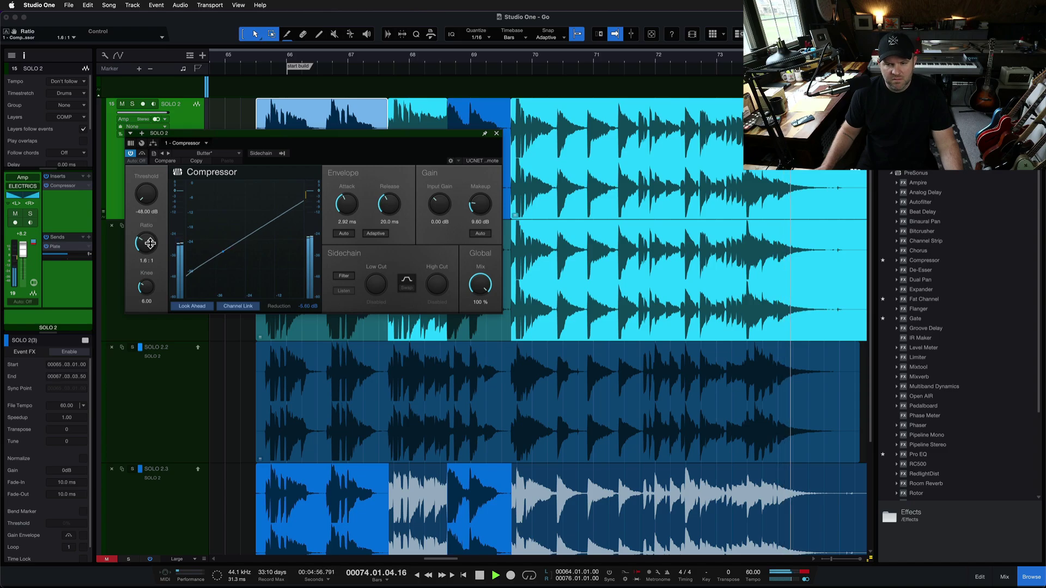
key("super+s")
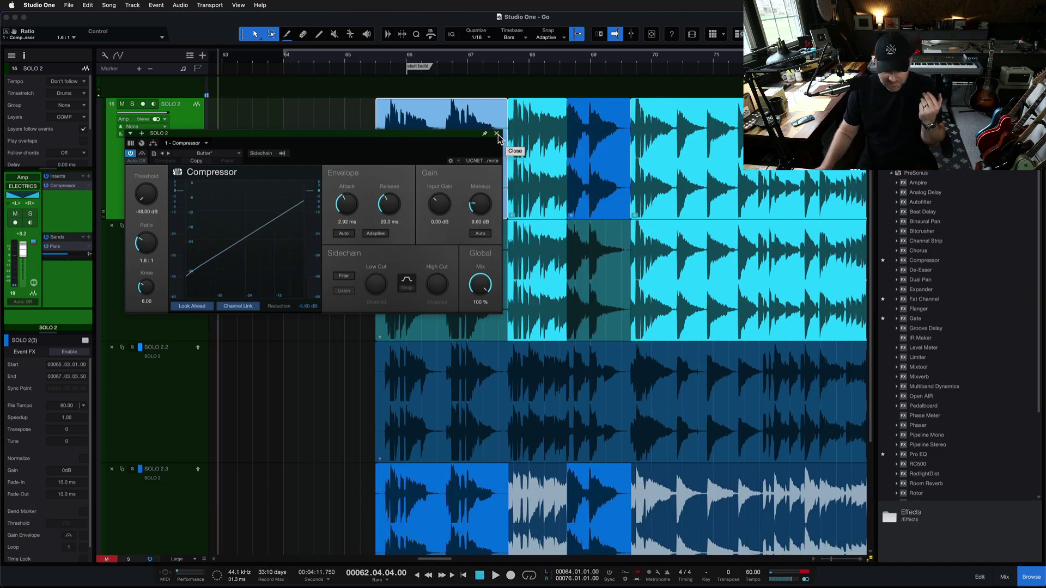
left_click(497, 134)
Save the song, solo SOLO 2 and play it from near the solo's start
scroll(368, 147, "up", 5)
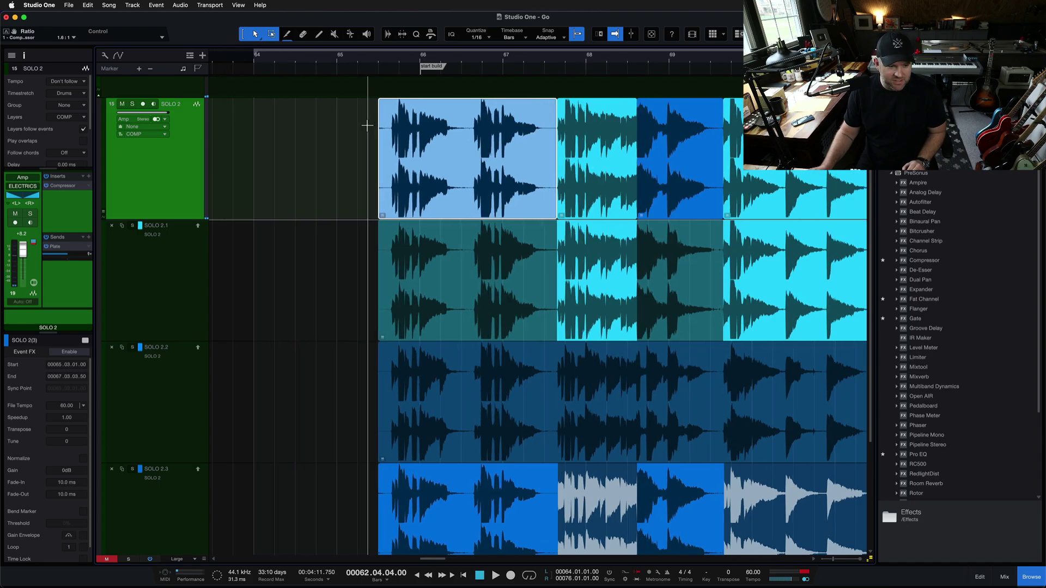
key("super+s")
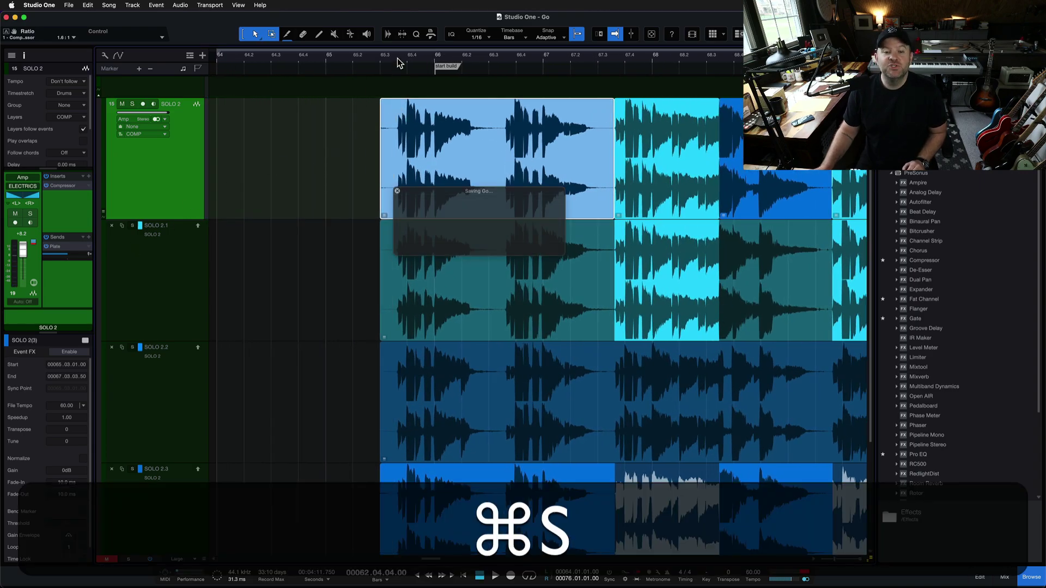
left_click(398, 58)
scroll(397, 61, "up", 3)
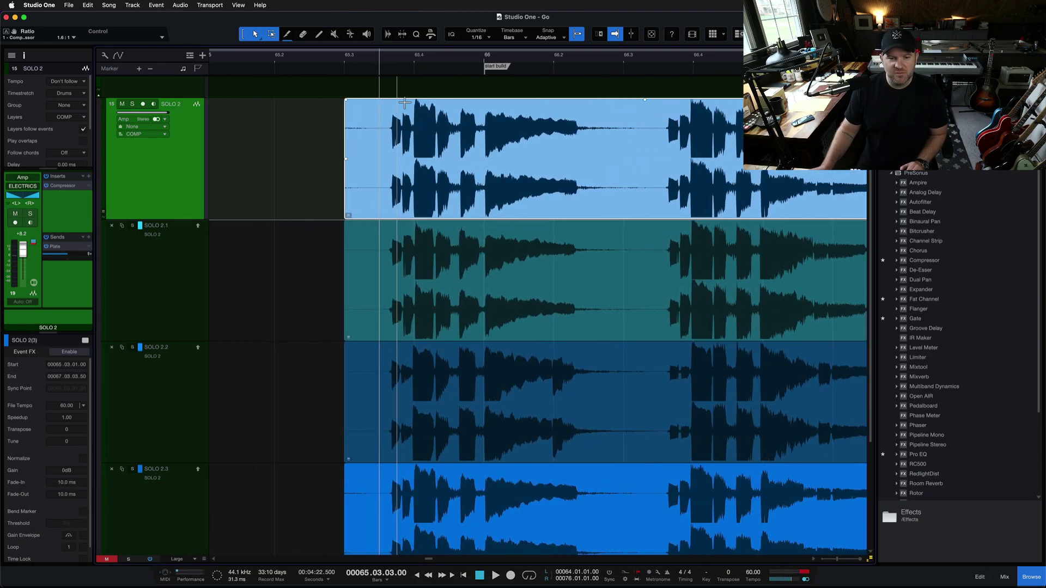
key("s")
key("space")
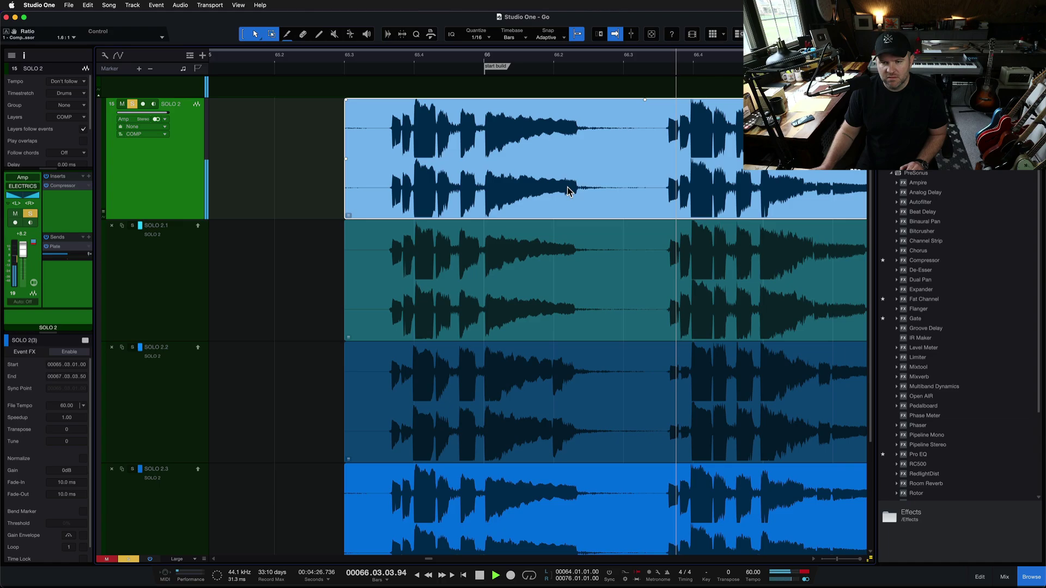
key("w")
key("w")
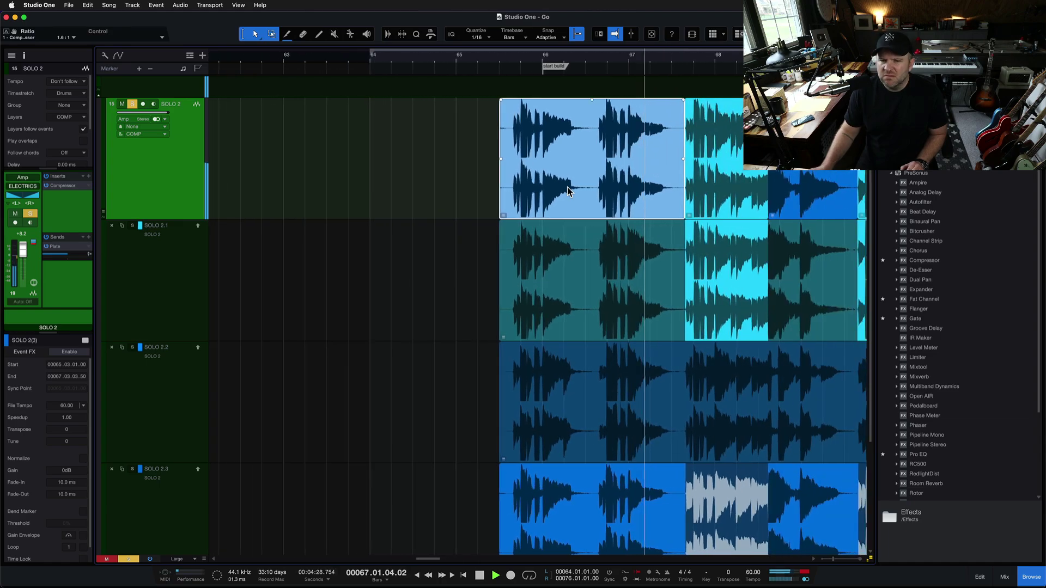
key("w")
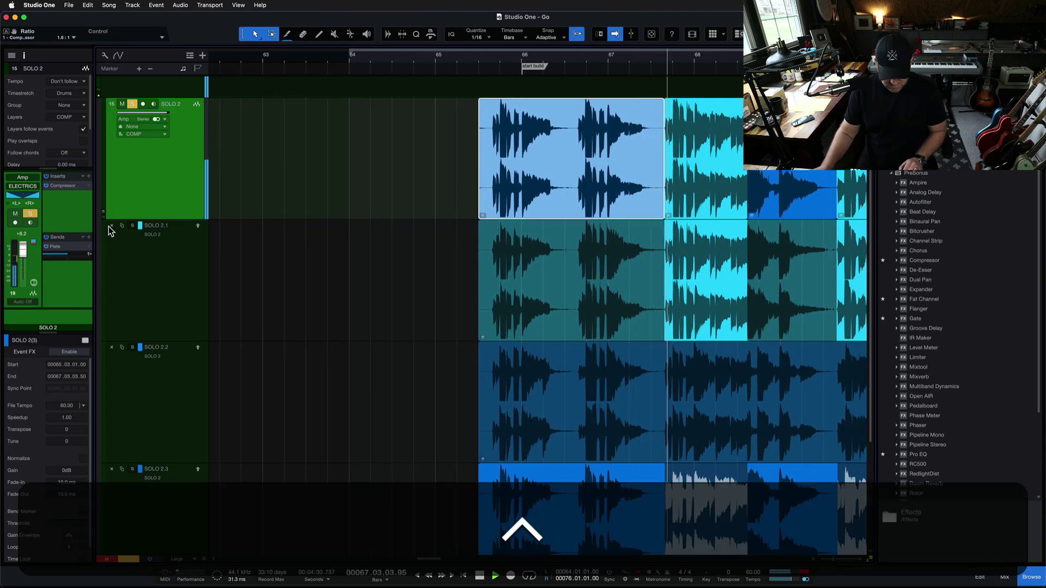
Add a Pro EQ to SOLO 2 with the low-cut filter enabled and a small cut near 261 Hz
key("ctrl+i")
left_click(152, 365)
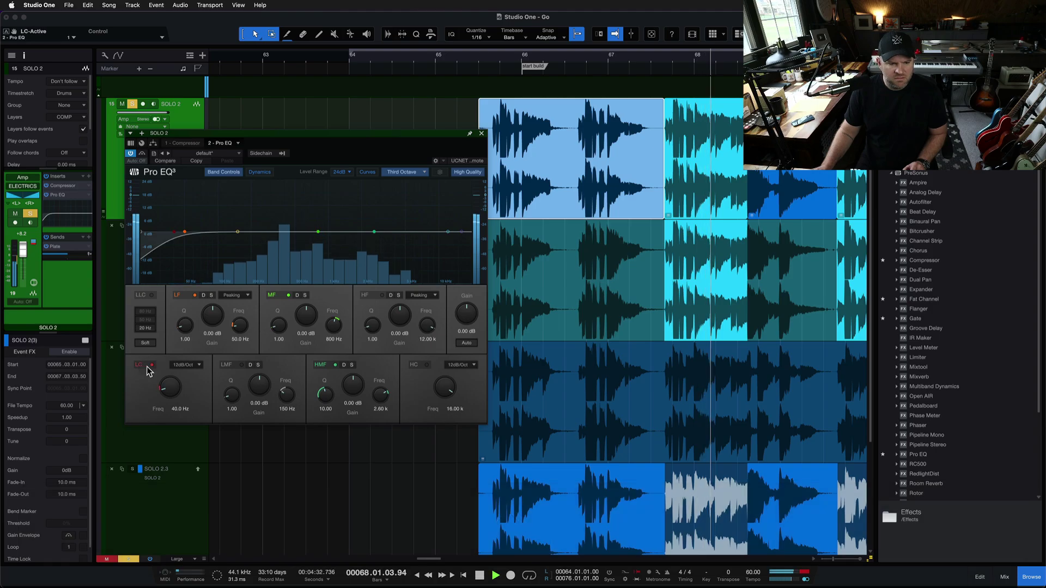
left_click_drag(169, 388, 173, 364)
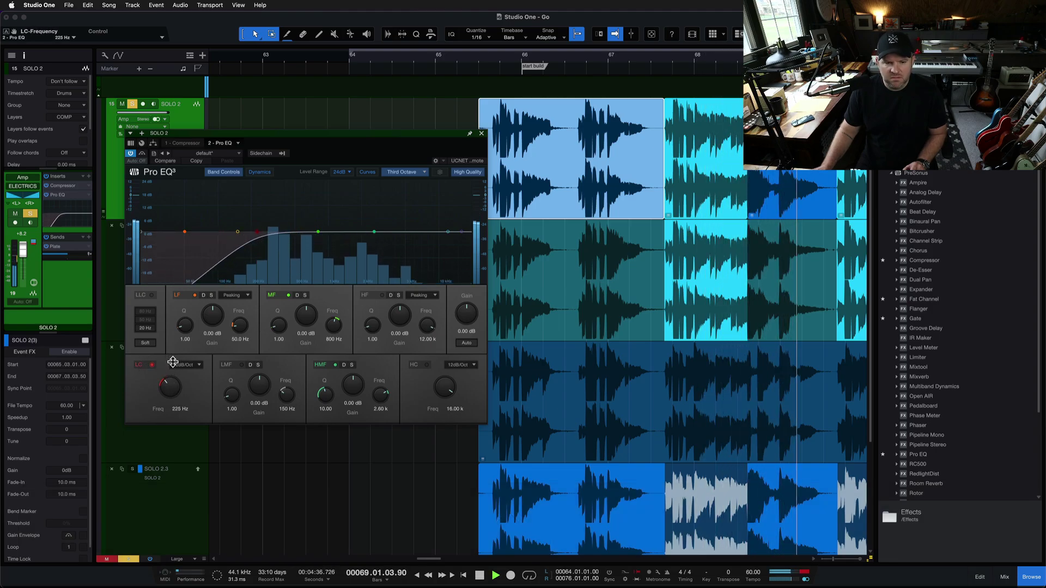
left_click_drag(317, 236, 265, 239)
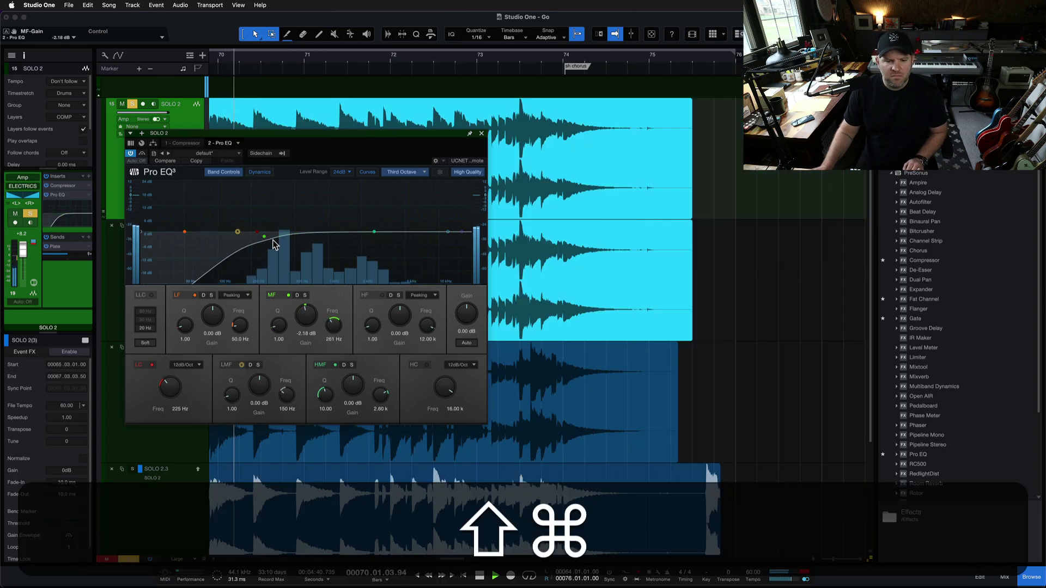
Unsolo the track, dip 8.73 dB at 2.40 kHz, set the low cut to 199 Hz, and save
key("shift+super+s")
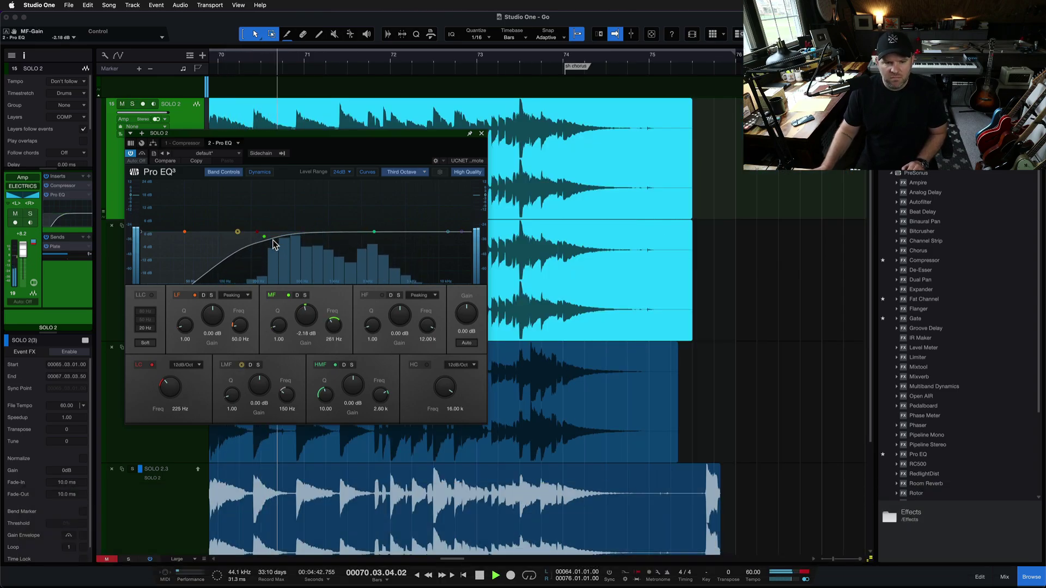
left_click_drag(374, 233, 372, 256)
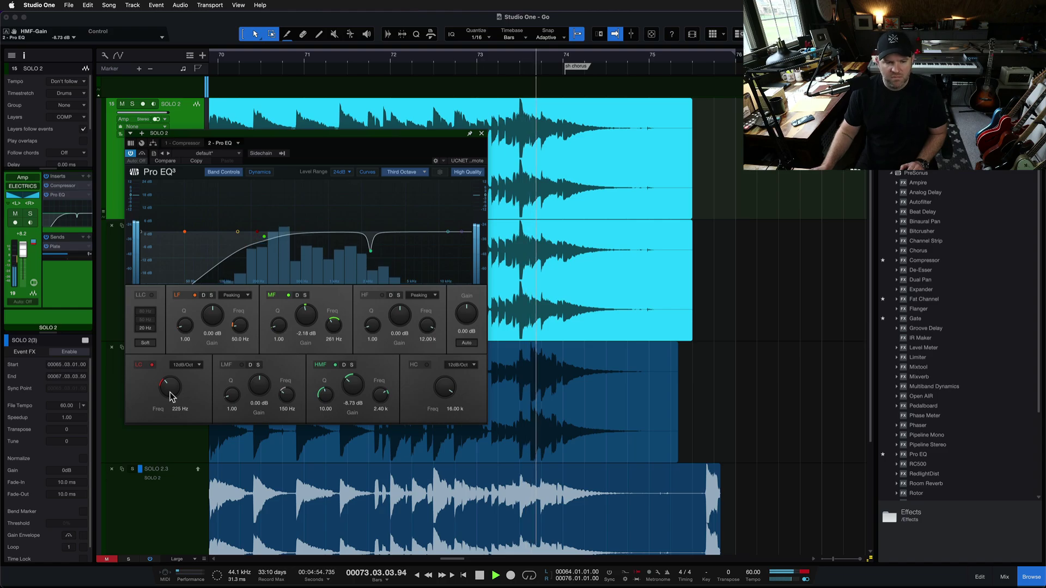
left_click_drag(171, 391, 170, 394)
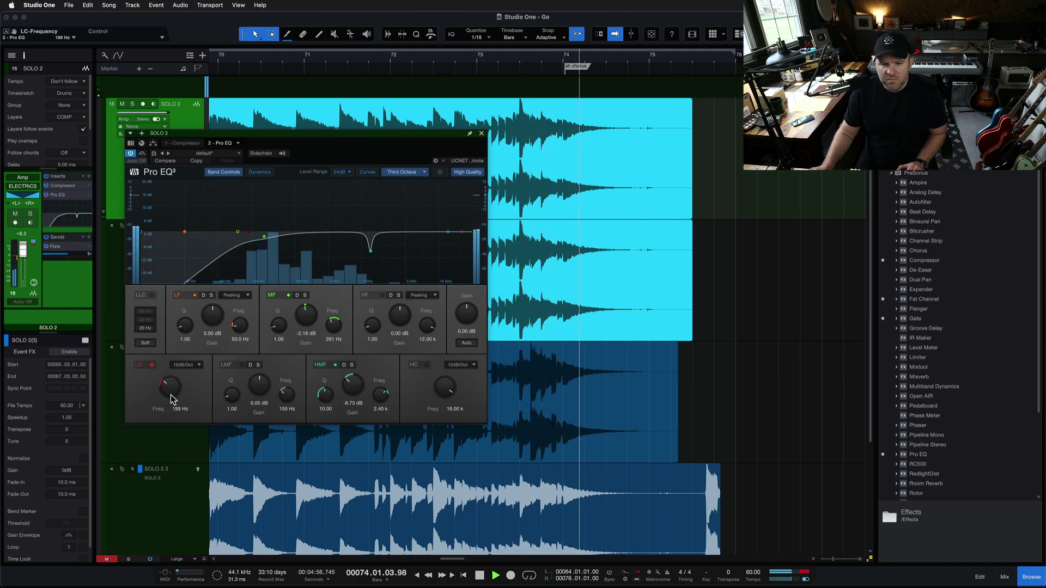
key("space")
key("super+s")
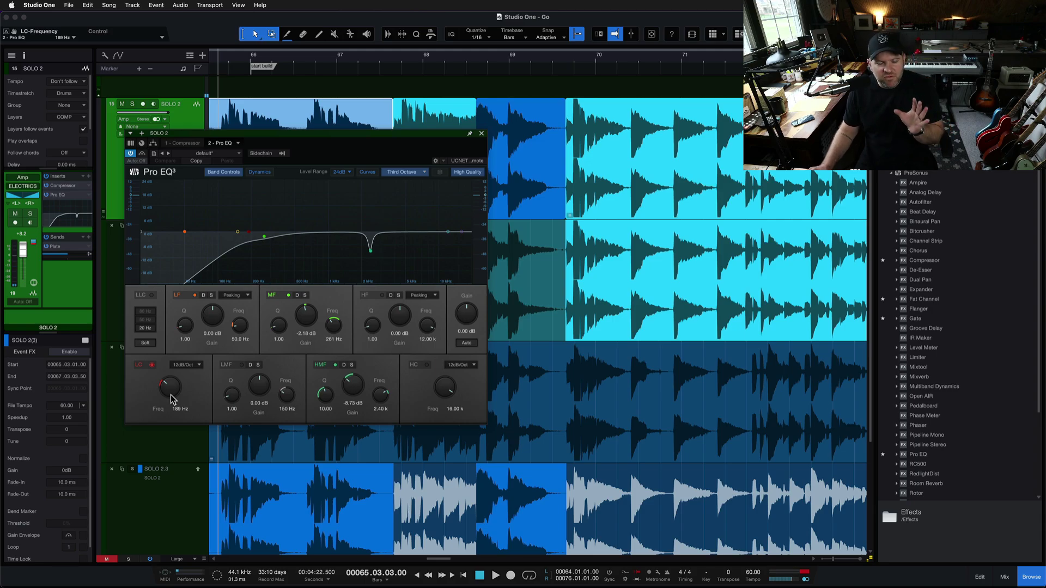
Save the song, collapse the SOLO 2 layer lanes, and shorten the last comp event's end
left_click(483, 135)
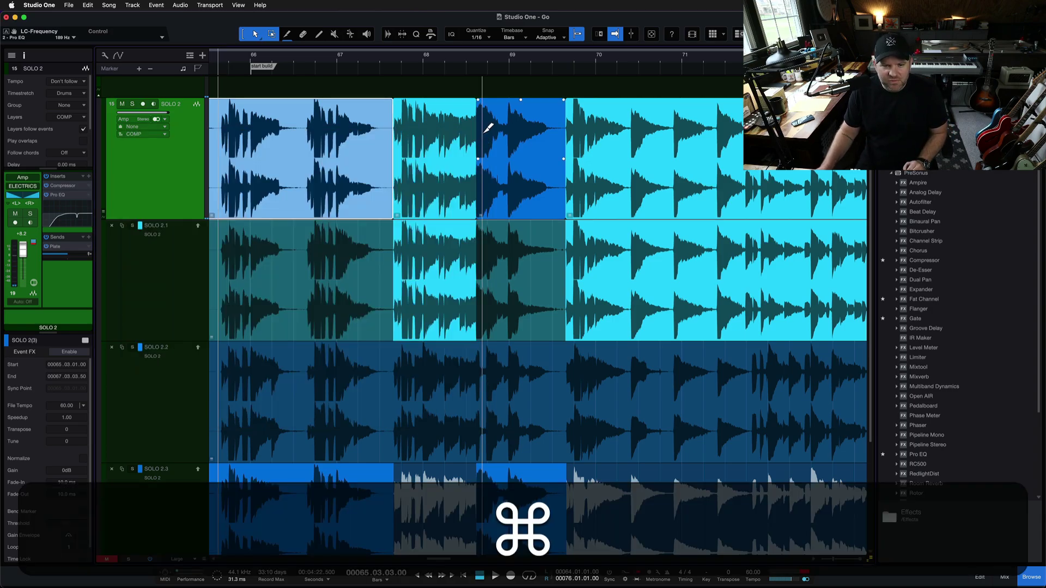
key("super+s")
scroll(413, 191, "down", 3)
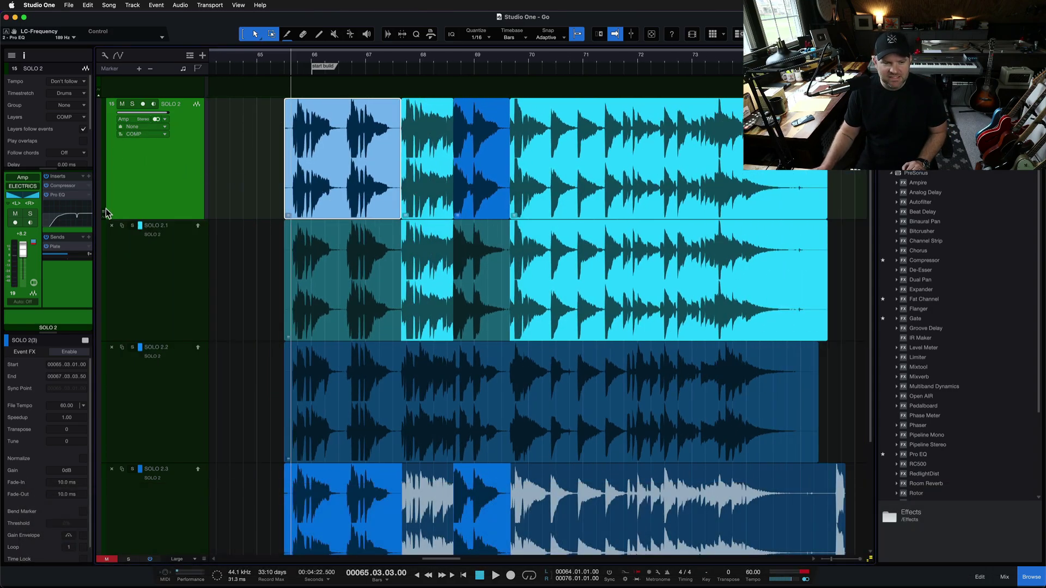
left_click(106, 213)
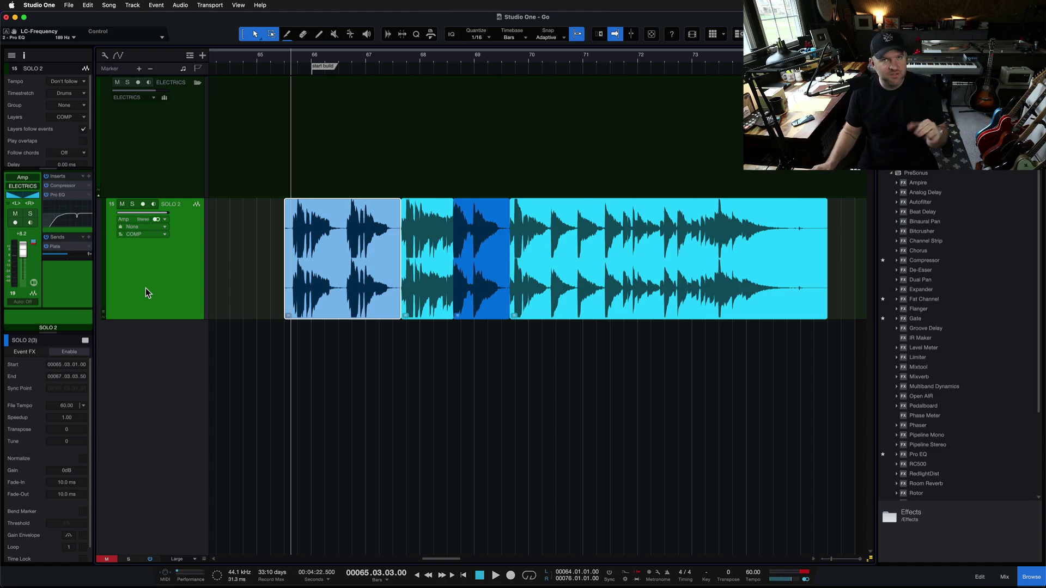
left_click(799, 243)
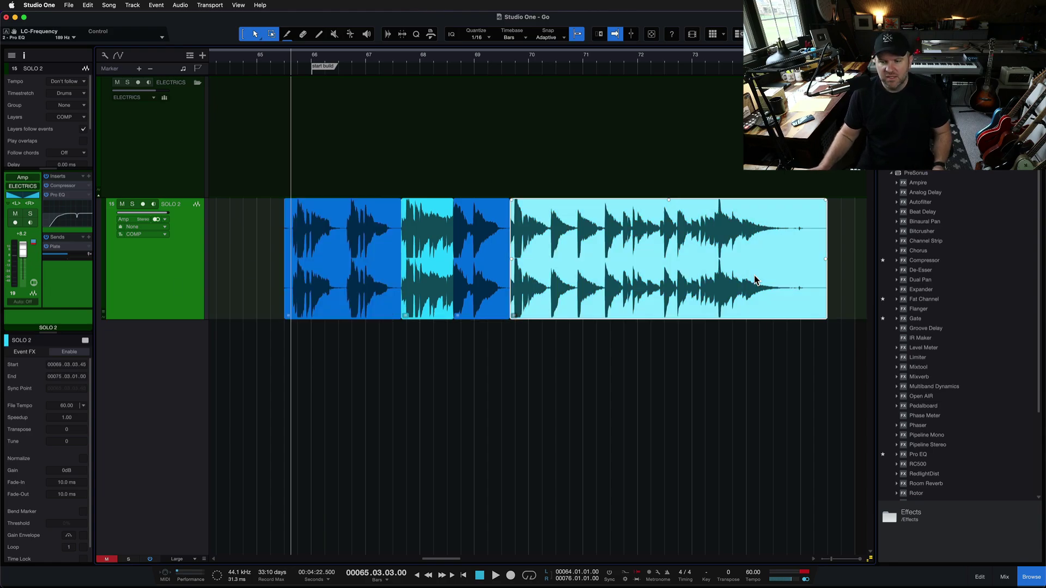
left_click_drag(826, 241, 782, 204)
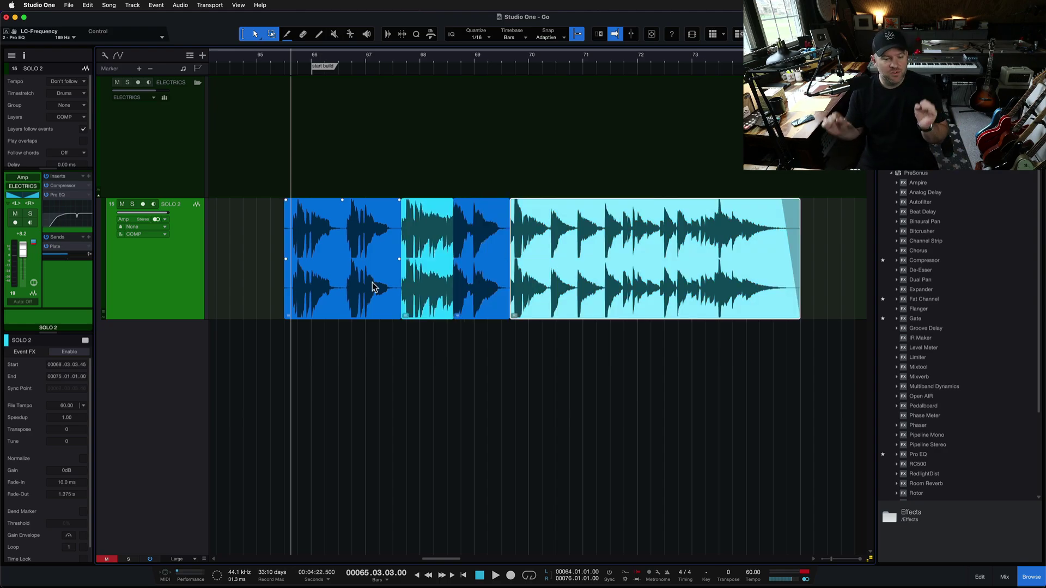
Trim the first comp event to start at 00065.03.03.00 and give it a 106 ms fade-in
key("e")
left_click(318, 261)
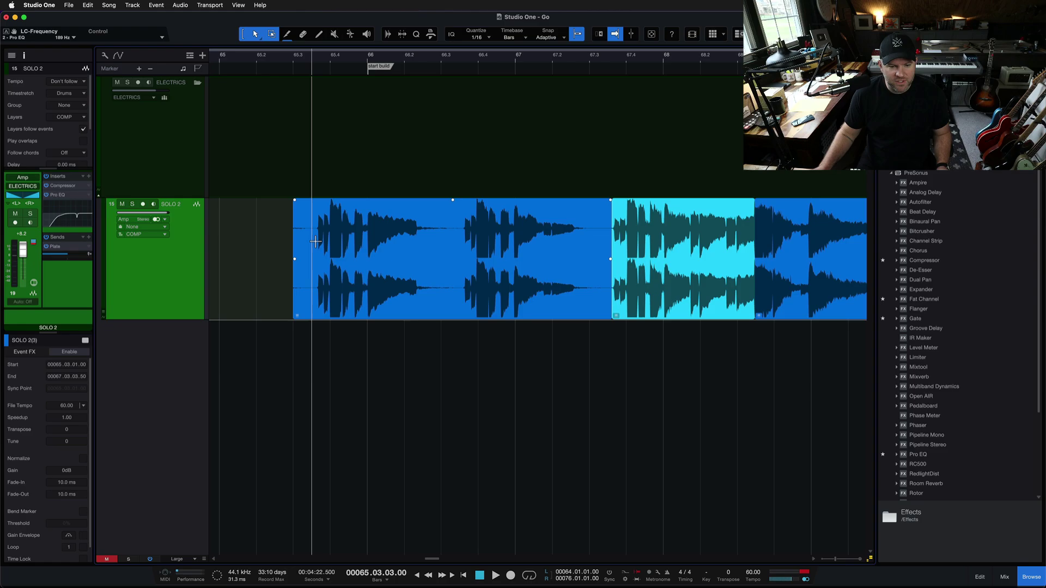
left_click_drag(295, 244, 312, 243)
left_click_drag(314, 207, 318, 206)
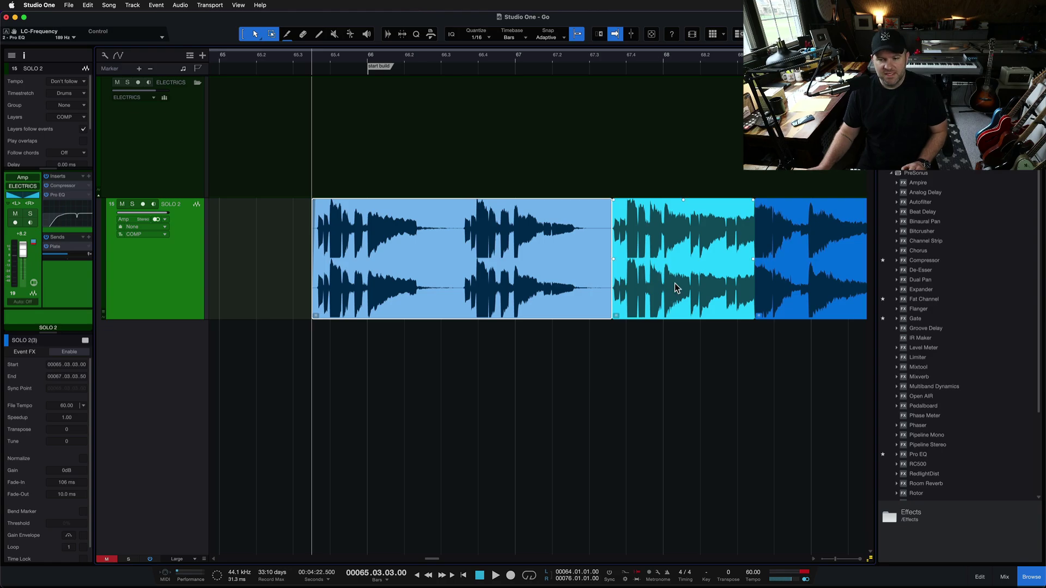
scroll(675, 288, "down", 3)
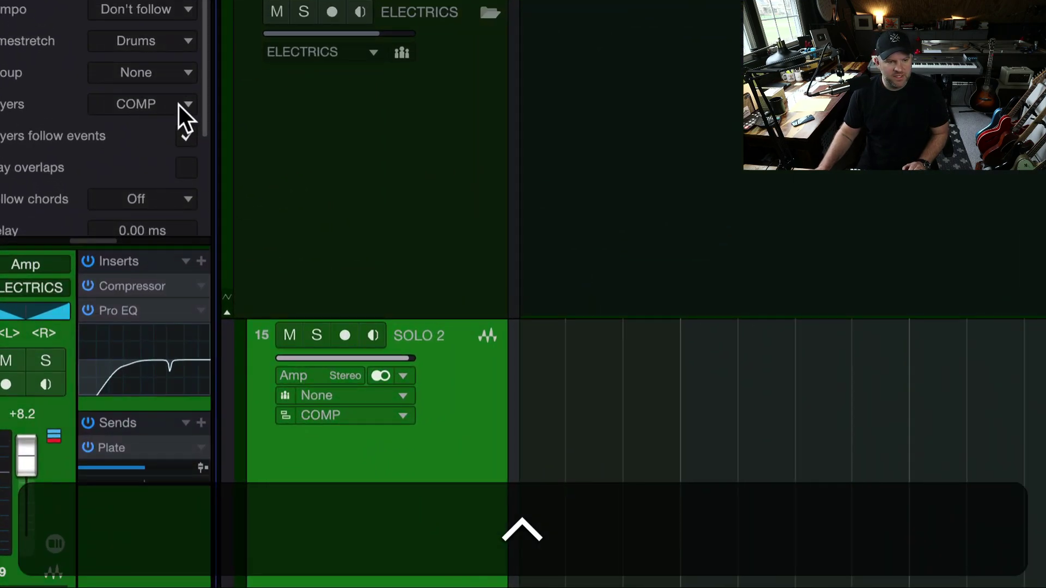
Duplicate the COMP layer as a new layer named 'CONSOLIDATED' and check that it is active
left_click(81, 118)
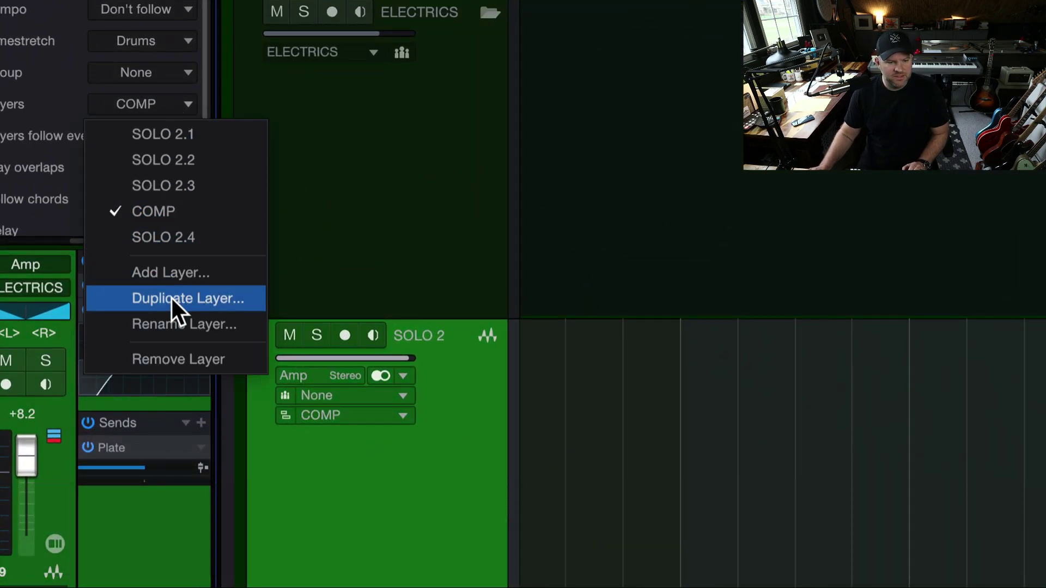
left_click(172, 299)
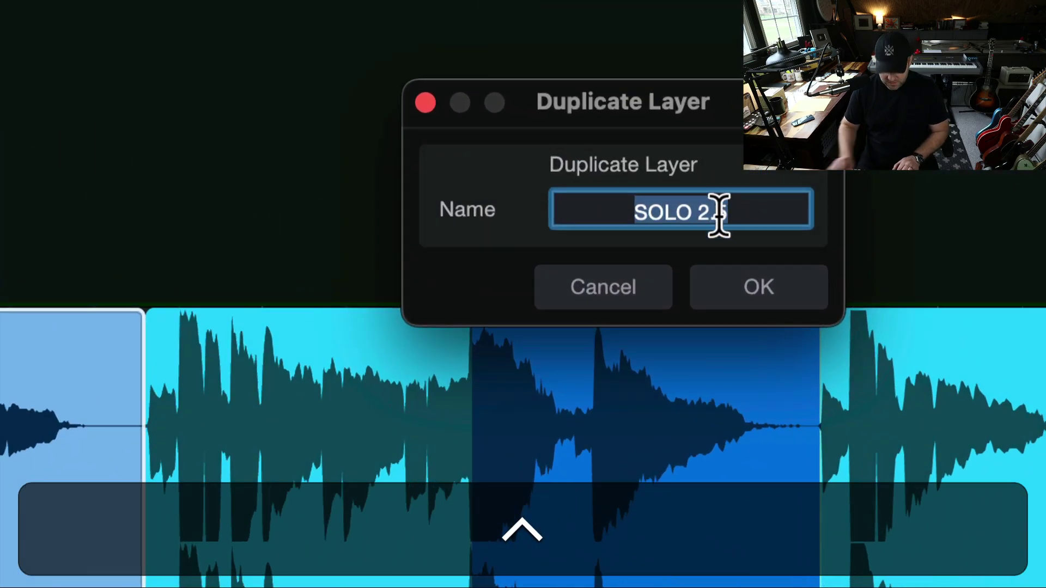
type("CONSOL")
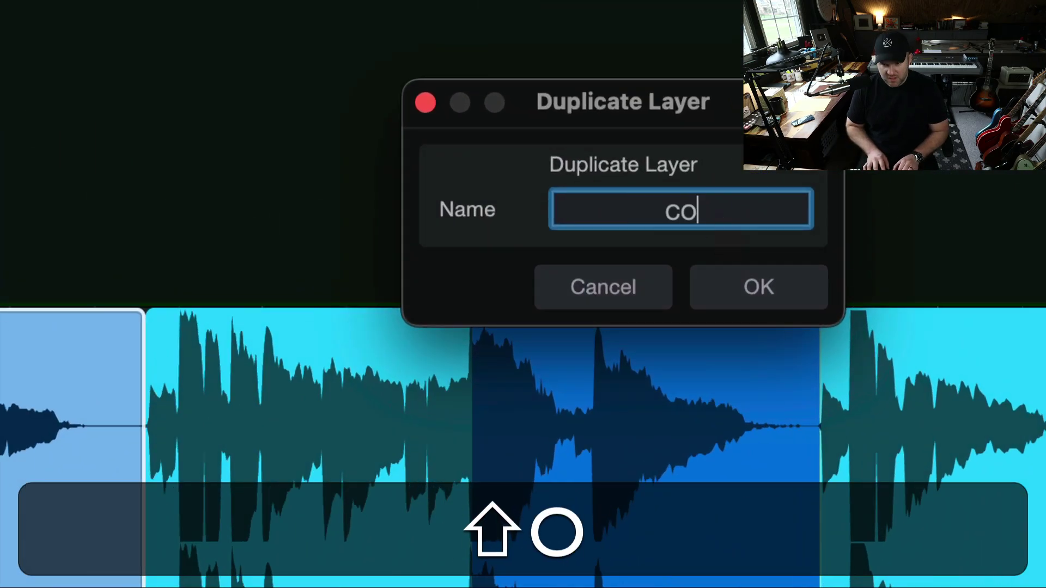
type("IDATED")
key("shift+Return")
key("ctrl+Return")
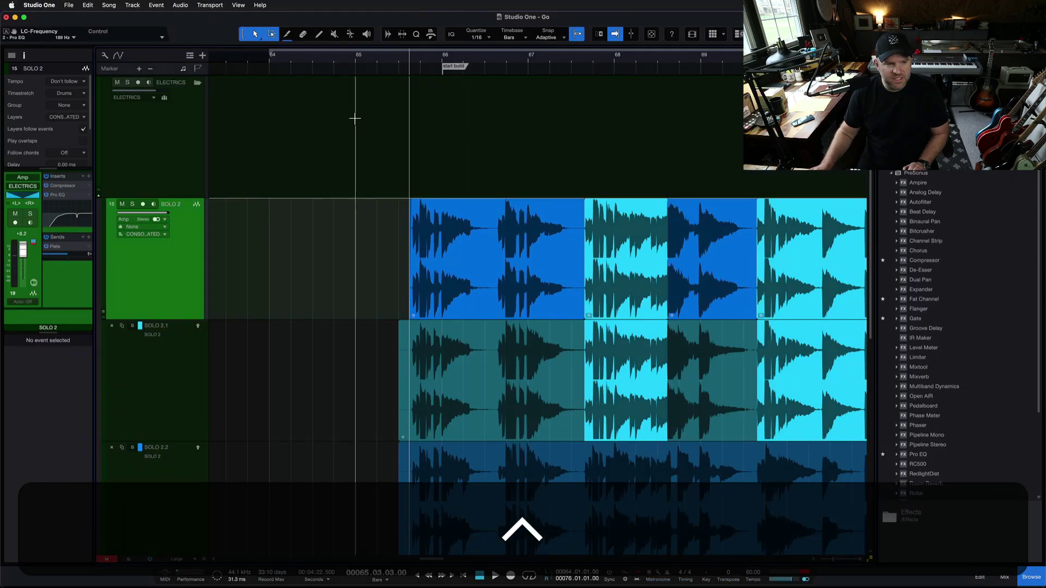
left_click(68, 118)
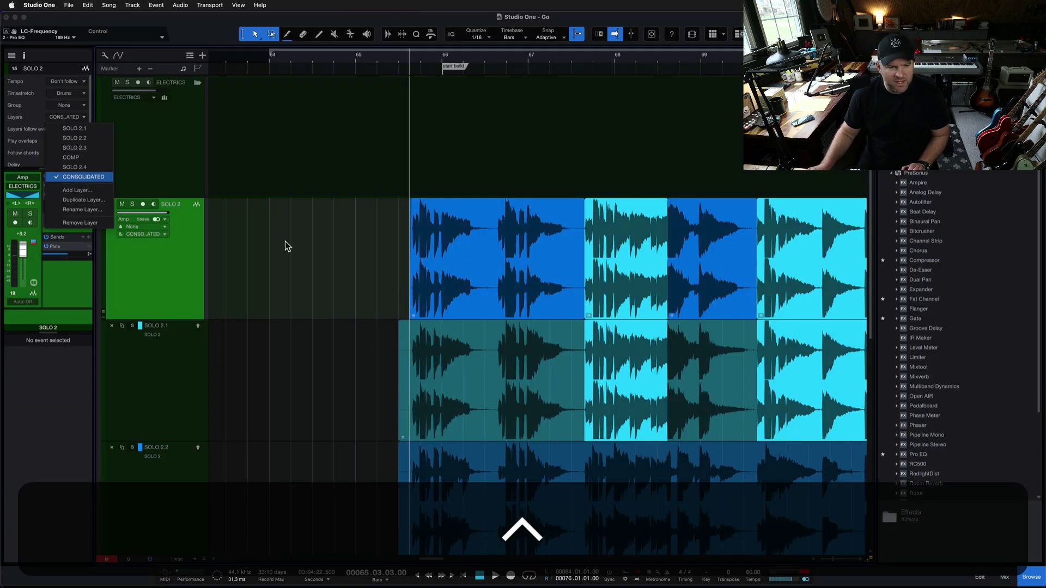
Collapse the layer lanes and bounce all four CONSOLIDATED comp events into one event spanning bars 65–75
scroll(285, 241, "down", 3)
left_click(60, 178)
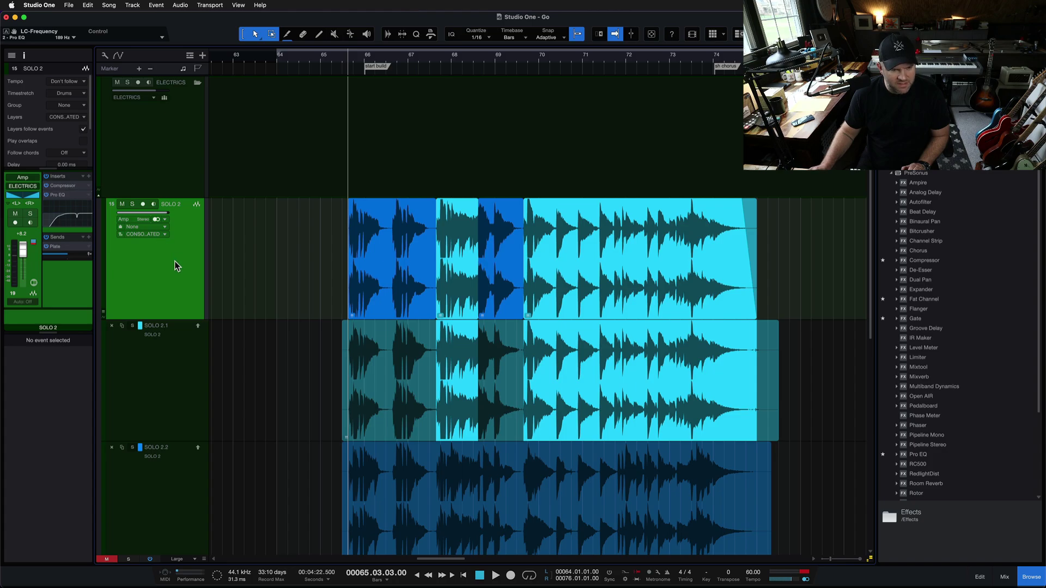
left_click(103, 314)
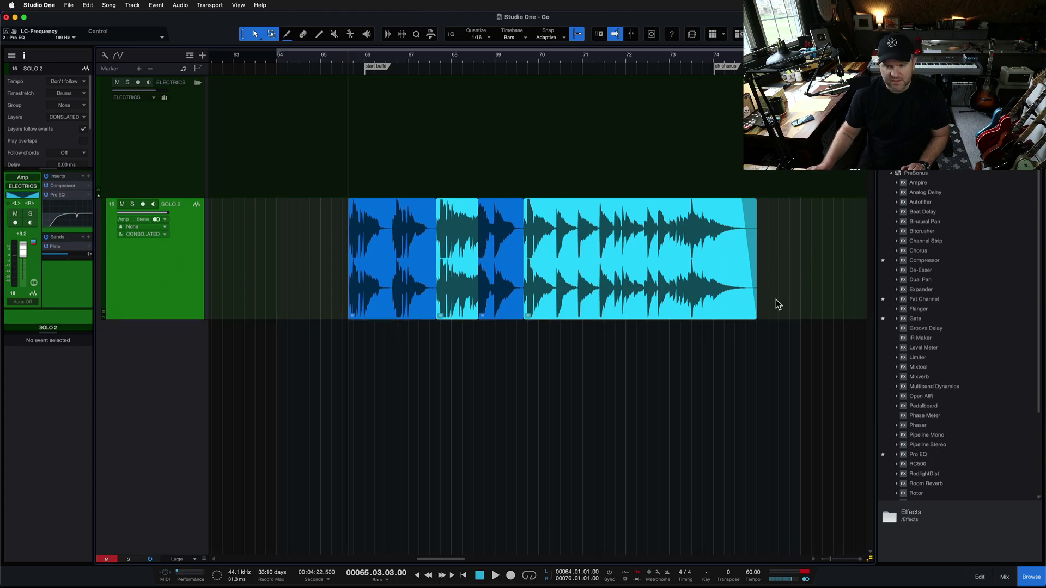
left_click_drag(778, 301, 300, 312)
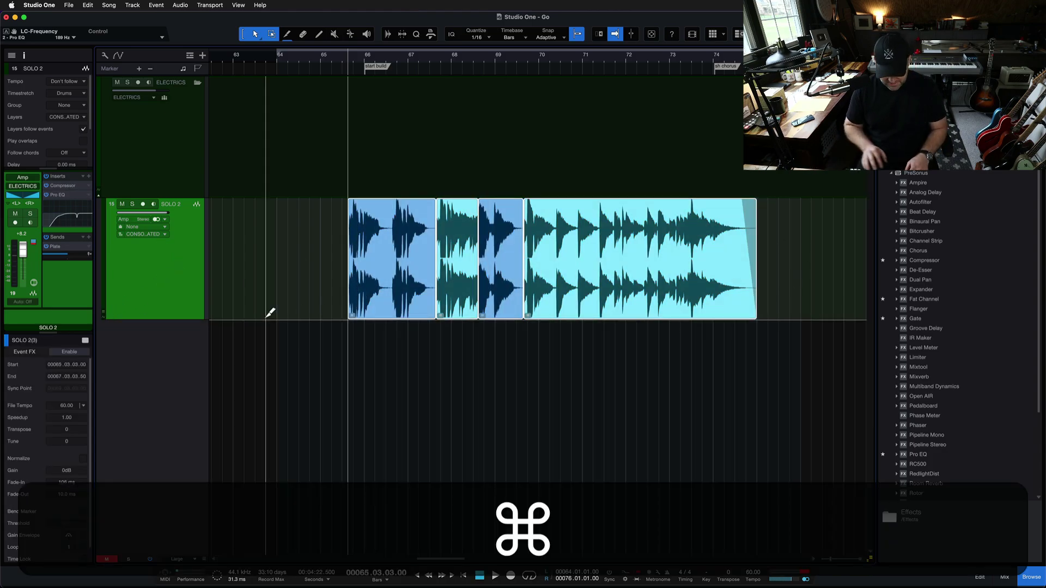
key("super+b")
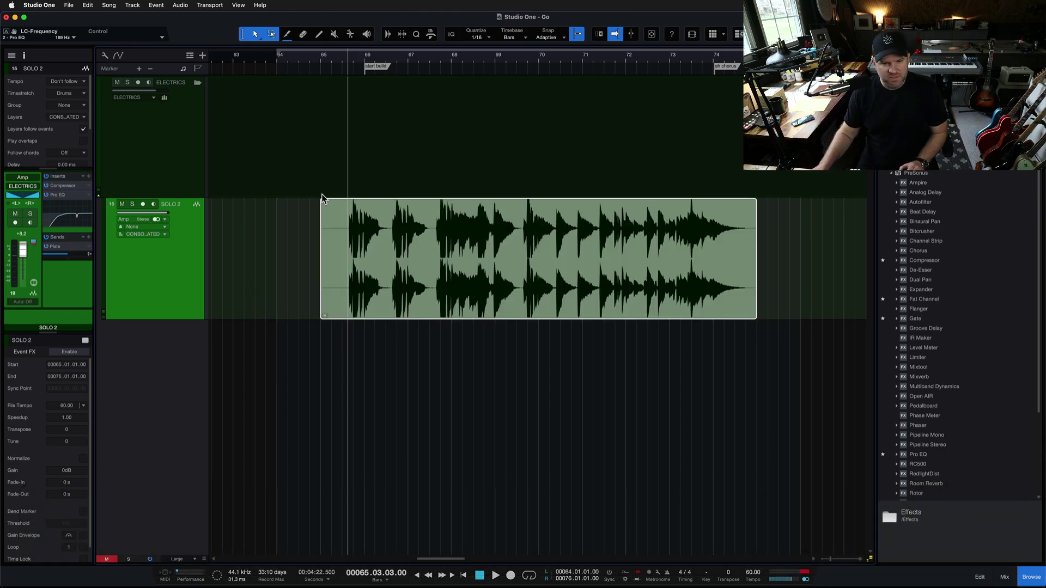
scroll(333, 288, "up", 3)
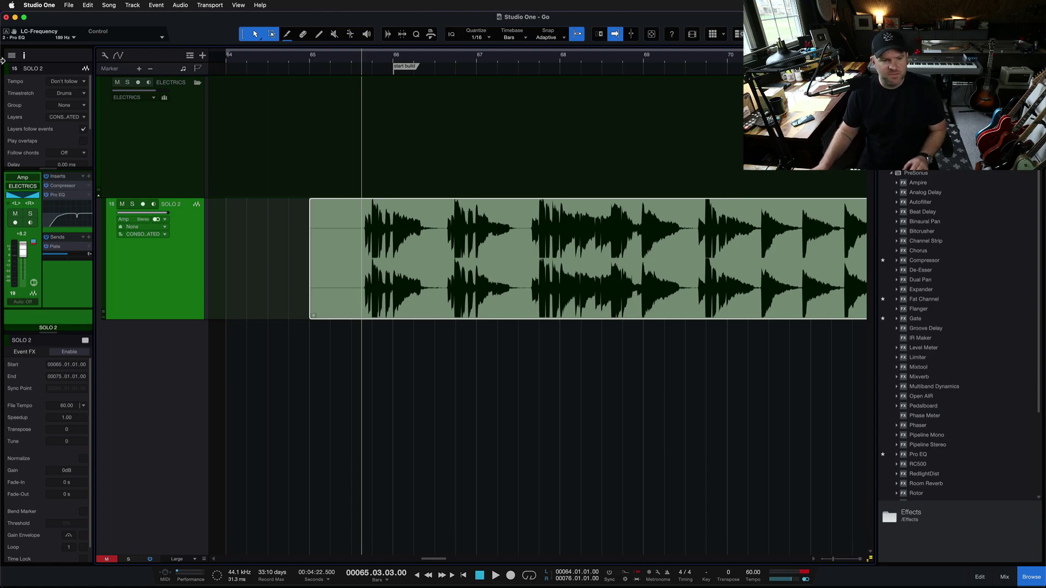
Switch SOLO 2 to the COMP layer, then back to CONSOLIDATED, and save the song
left_click(61, 118)
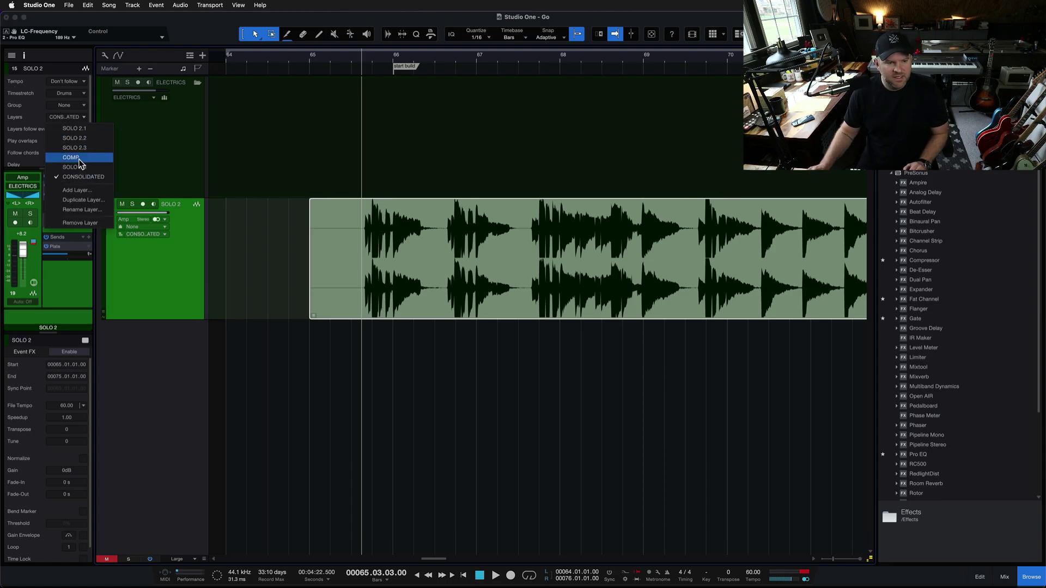
left_click(71, 158)
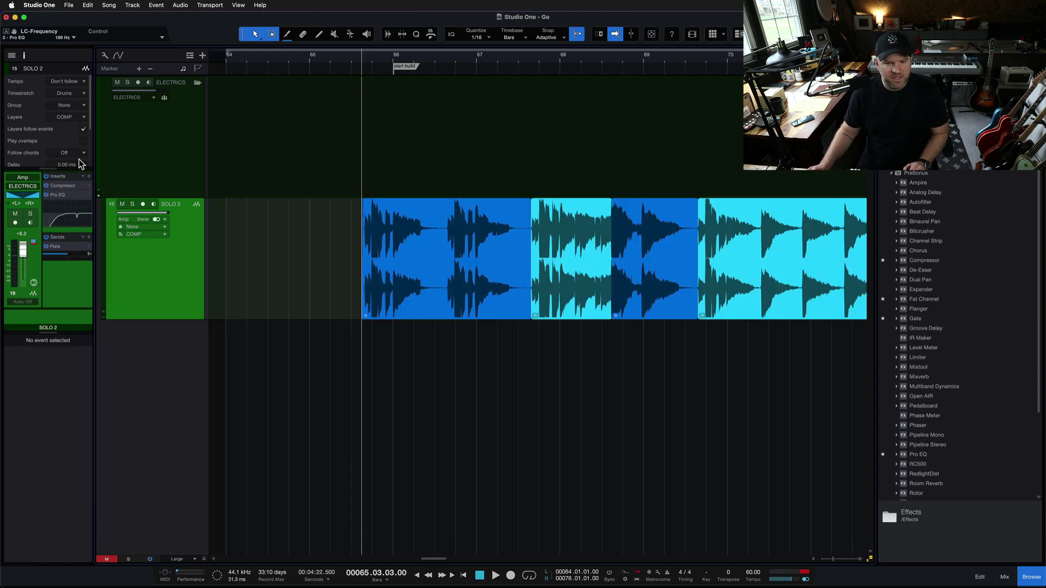
left_click(76, 117)
left_click(71, 174)
scroll(616, 254, "down", 2)
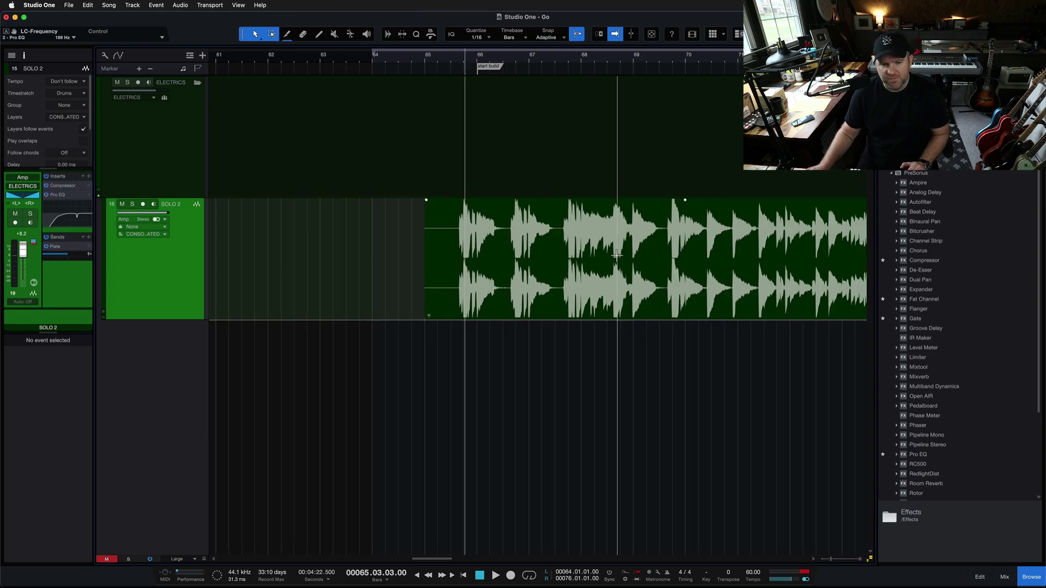
scroll(616, 254, "down", 2)
scroll(617, 255, "up", 1)
scroll(545, 251, "right", 3)
scroll(498, 248, "up", 2)
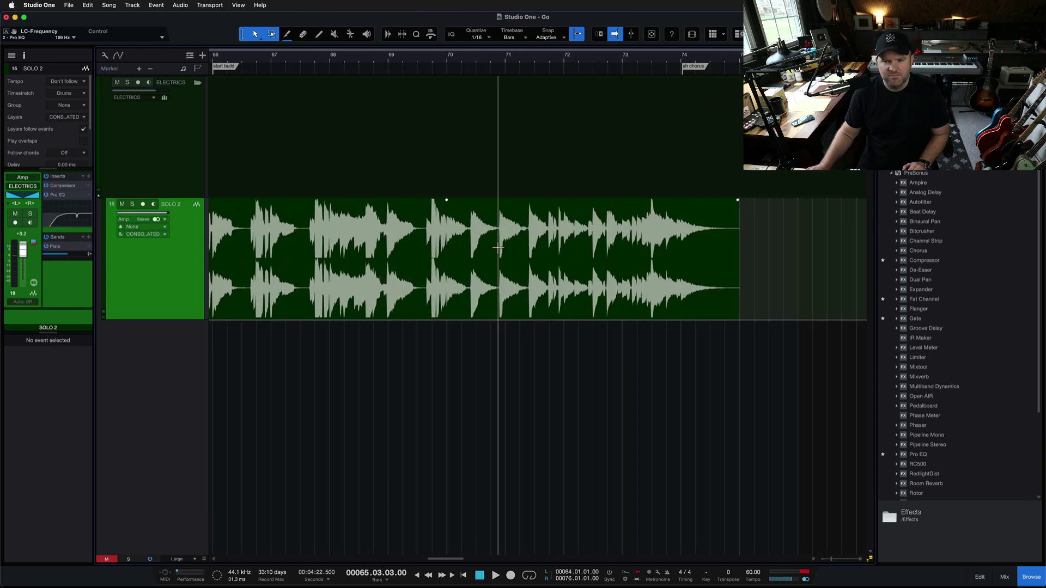
scroll(498, 248, "left", 3)
key("super+s")
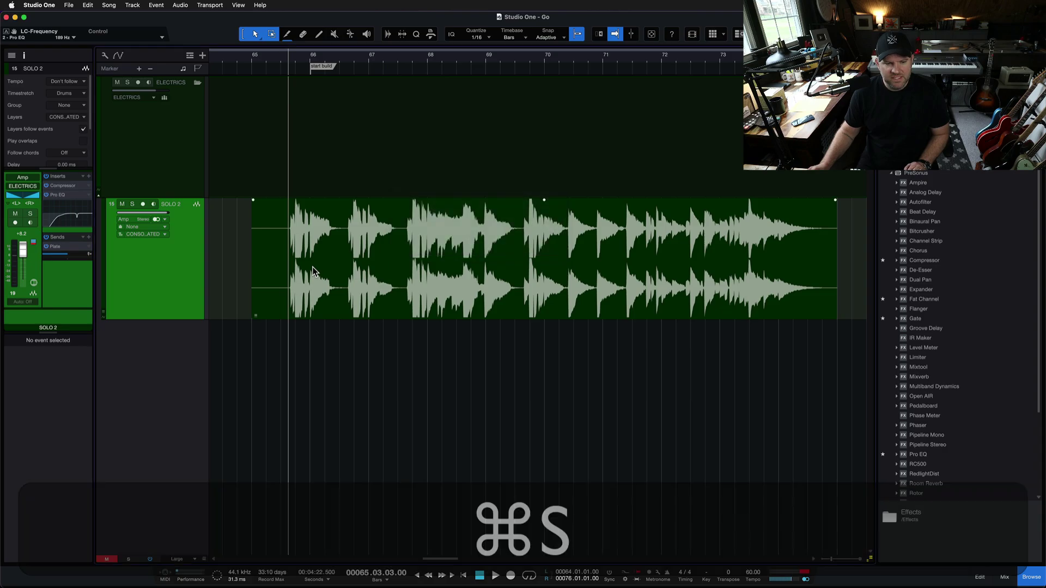